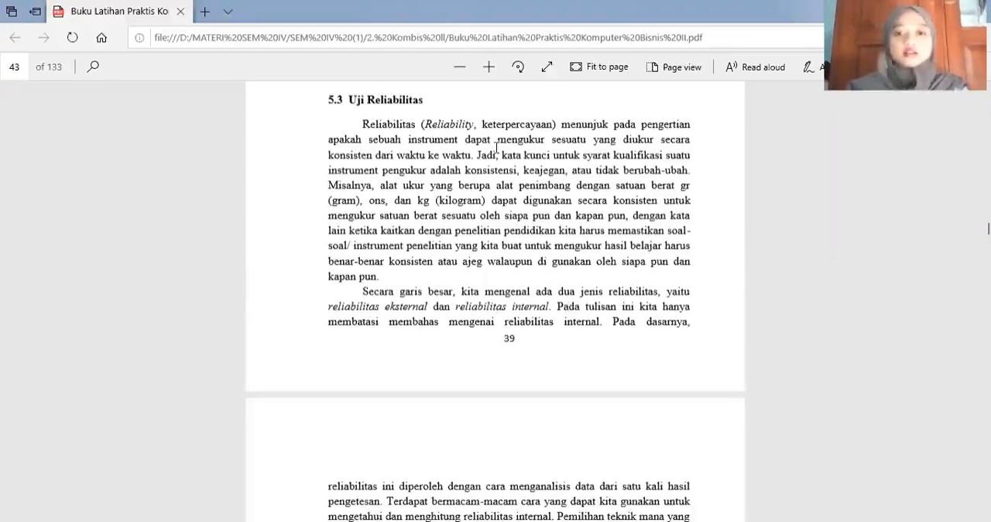
- Read section 5.3 Uji Reliabilitas in the PDF, including the split-half technique and its four steps
{"action": "scroll", "coordinate": [496, 147], "scroll_direction": "down", "scroll_amount": 1}
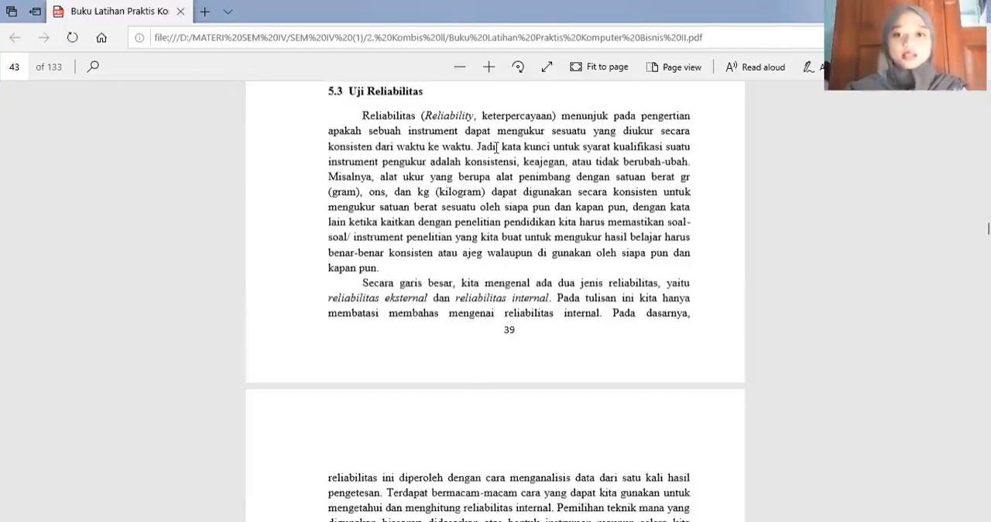
{"action": "scroll", "coordinate": [496, 147], "scroll_direction": "down", "scroll_amount": 2}
{"action": "scroll", "coordinate": [496, 147], "scroll_direction": "down", "scroll_amount": 1}
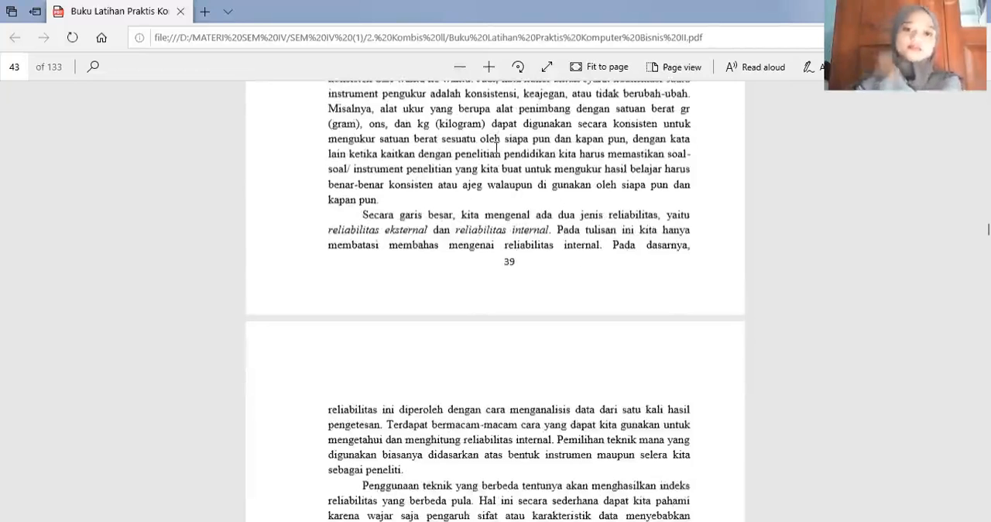
{"action": "scroll", "coordinate": [496, 147], "scroll_direction": "down", "scroll_amount": 2}
{"action": "scroll", "coordinate": [496, 147], "scroll_direction": "down", "scroll_amount": 2}
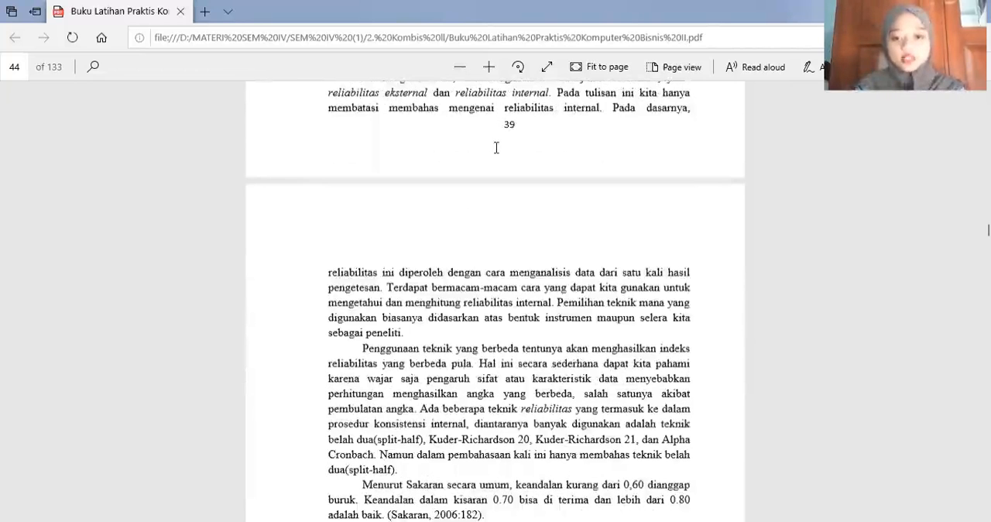
{"action": "scroll", "coordinate": [496, 151], "scroll_direction": "down", "scroll_amount": 1}
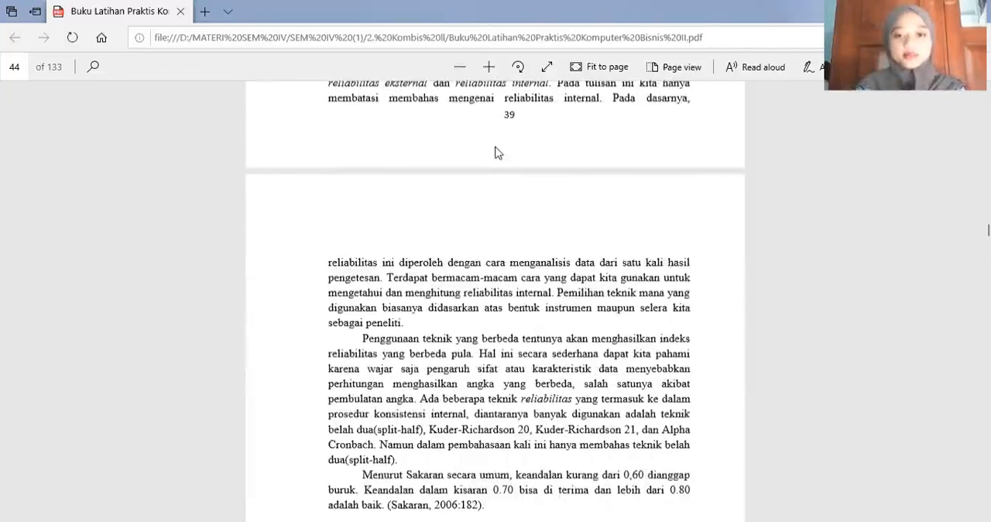
{"action": "scroll", "coordinate": [498, 153], "scroll_direction": "down", "scroll_amount": 4}
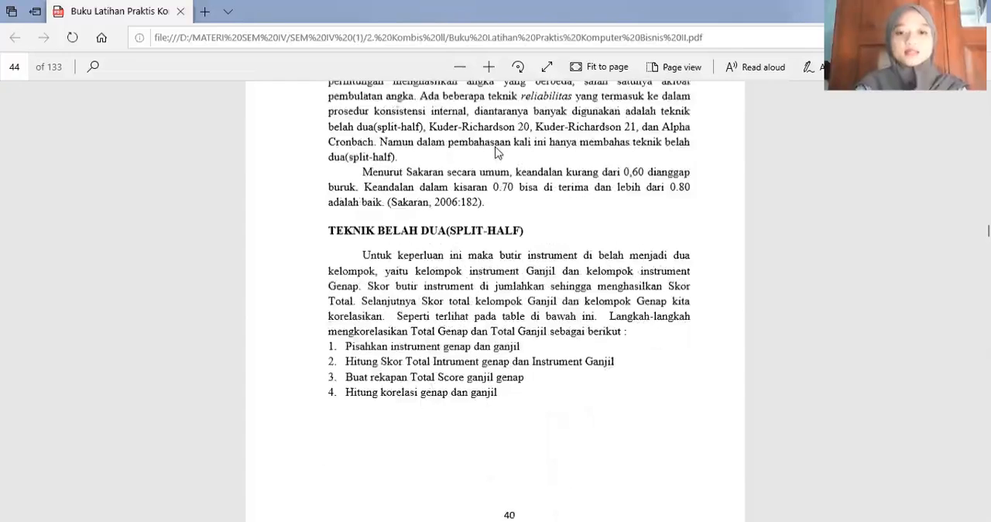
{"action": "scroll", "coordinate": [496, 153], "scroll_direction": "down", "scroll_amount": 2}
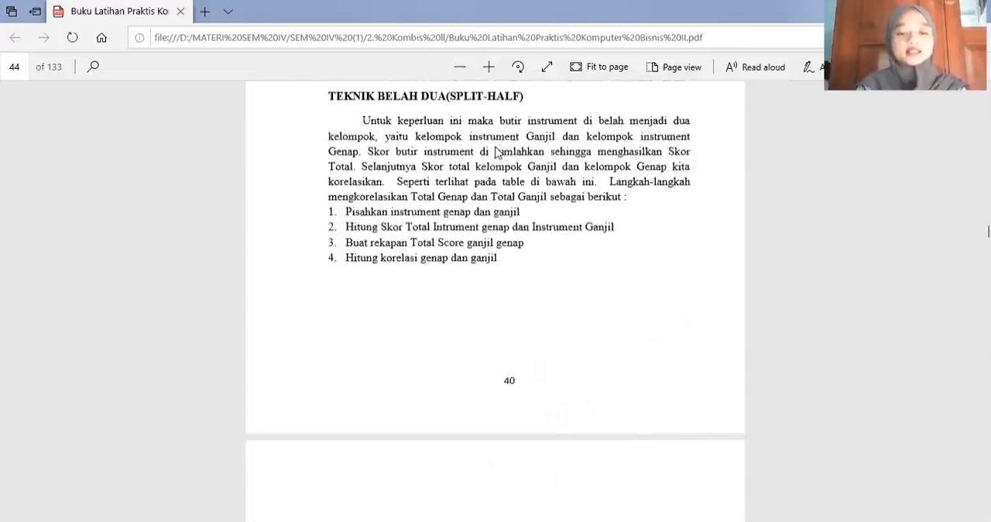
{"action": "scroll", "coordinate": [496, 152], "scroll_direction": "down", "scroll_amount": 3}
- Review the handbook's odd/even example tables, the Correlation instructions and section 5.4 through the Data Analysis setup on page 48
{"action": "scroll", "coordinate": [496, 153], "scroll_direction": "down", "scroll_amount": 1}
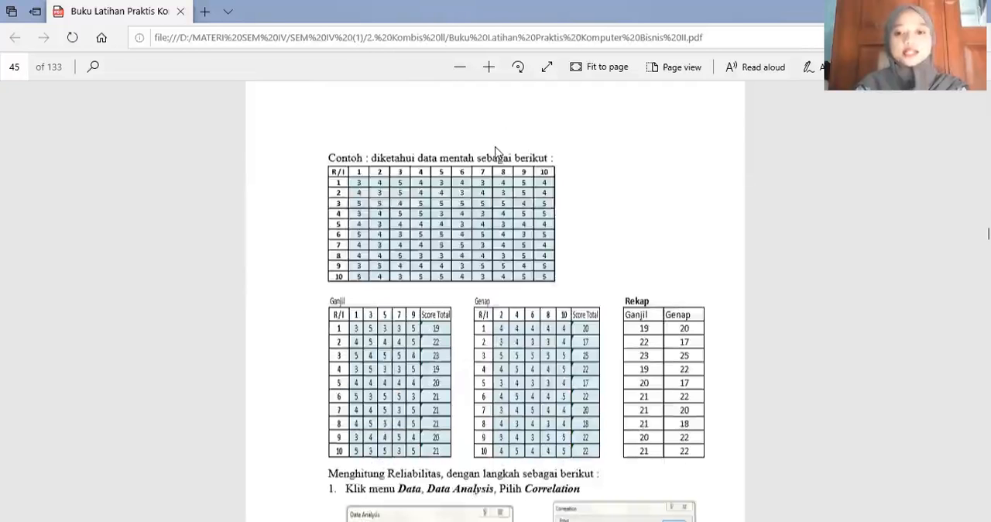
{"action": "scroll", "coordinate": [496, 151], "scroll_direction": "down", "scroll_amount": 2}
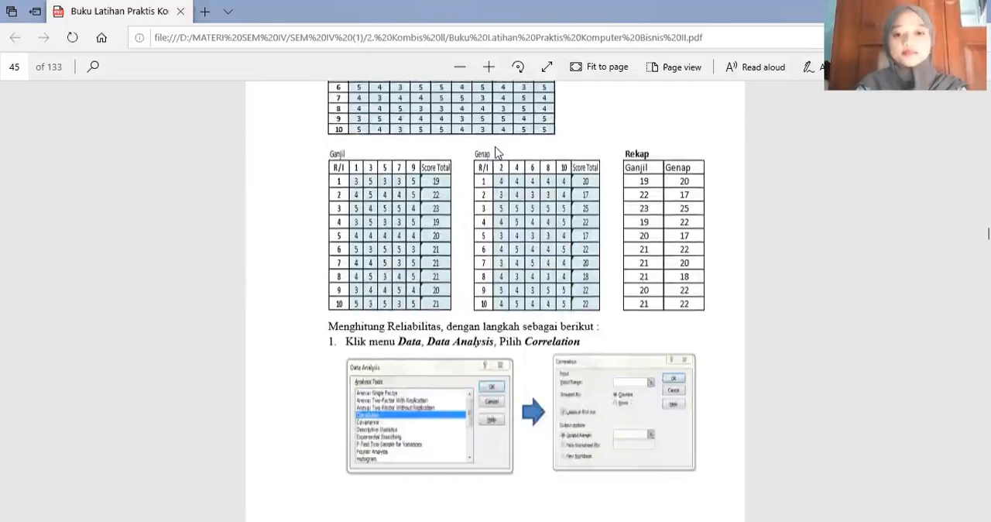
{"action": "scroll", "coordinate": [496, 153], "scroll_direction": "down", "scroll_amount": 1}
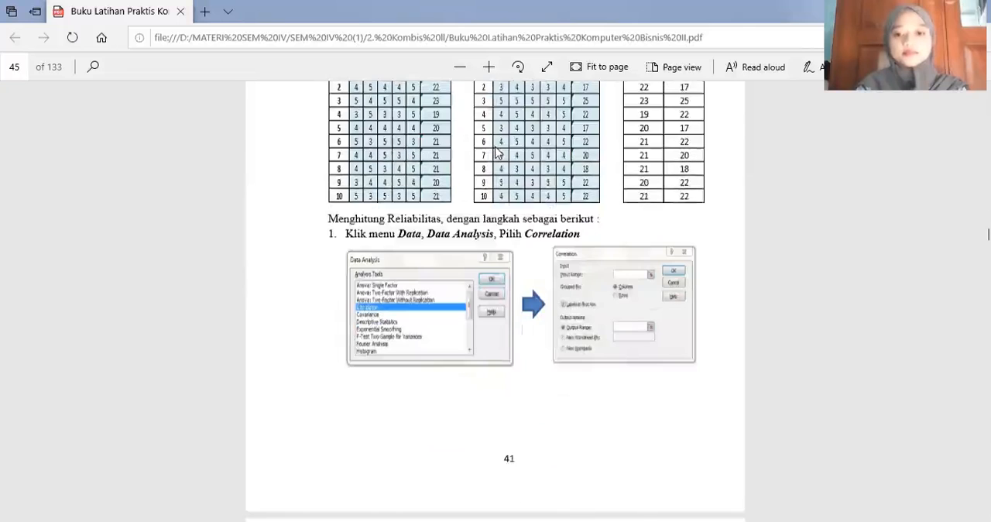
{"action": "scroll", "coordinate": [498, 152], "scroll_direction": "down", "scroll_amount": 2}
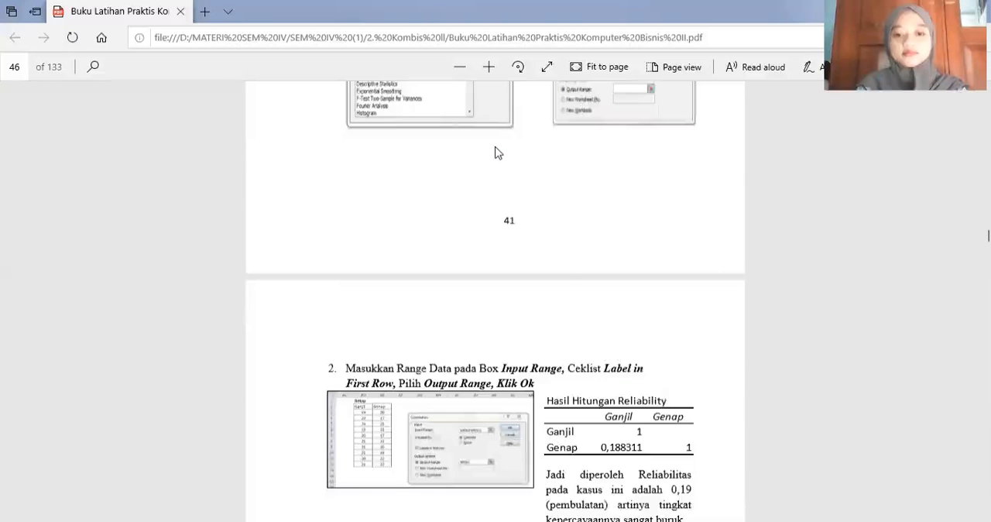
{"action": "scroll", "coordinate": [498, 153], "scroll_direction": "down", "scroll_amount": 1}
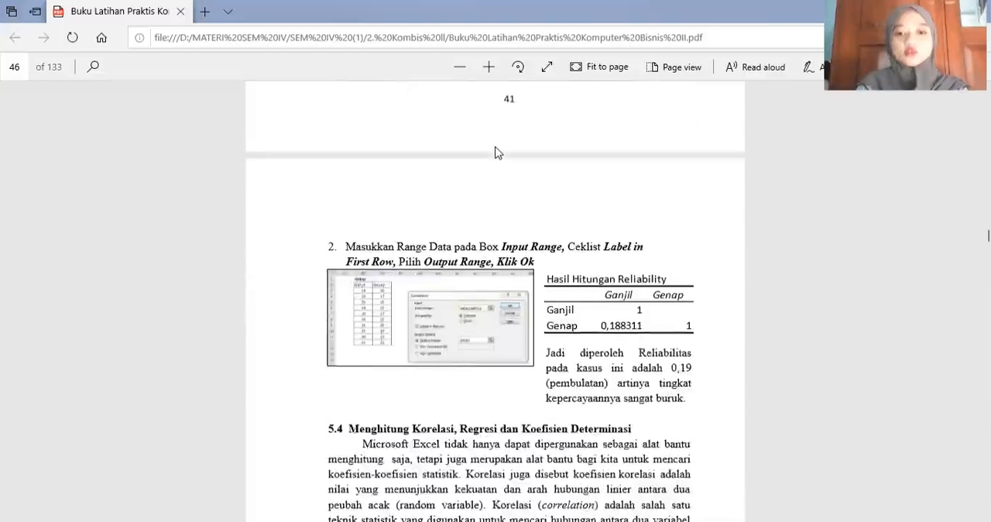
{"action": "scroll", "coordinate": [497, 153], "scroll_direction": "down", "scroll_amount": 1}
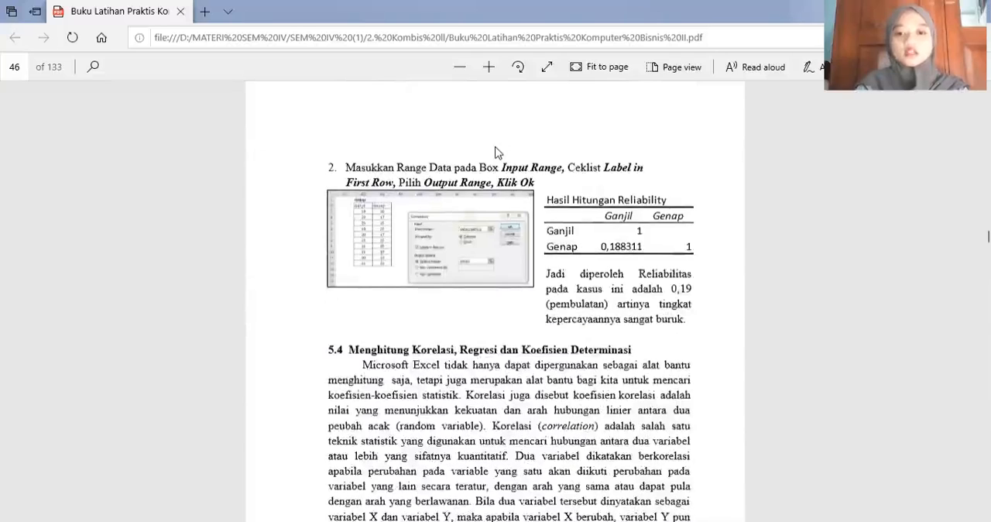
{"action": "scroll", "coordinate": [497, 153], "scroll_direction": "down", "scroll_amount": 1}
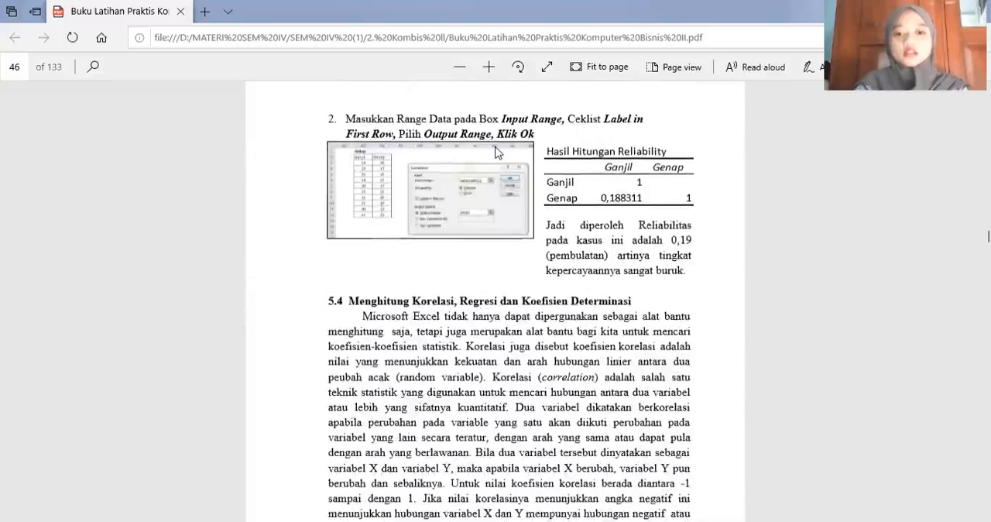
{"action": "scroll", "coordinate": [498, 152], "scroll_direction": "down", "scroll_amount": 6}
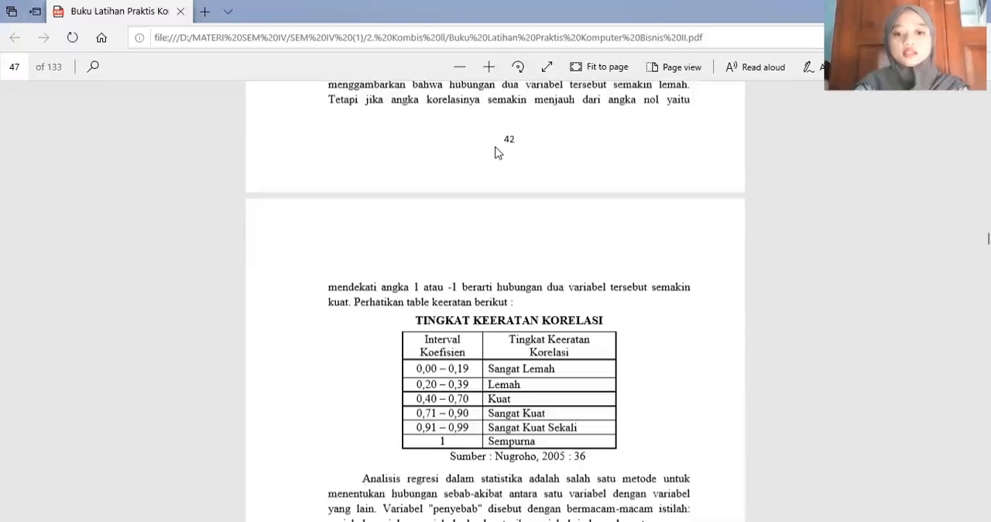
{"action": "scroll", "coordinate": [498, 152], "scroll_direction": "down", "scroll_amount": 10}
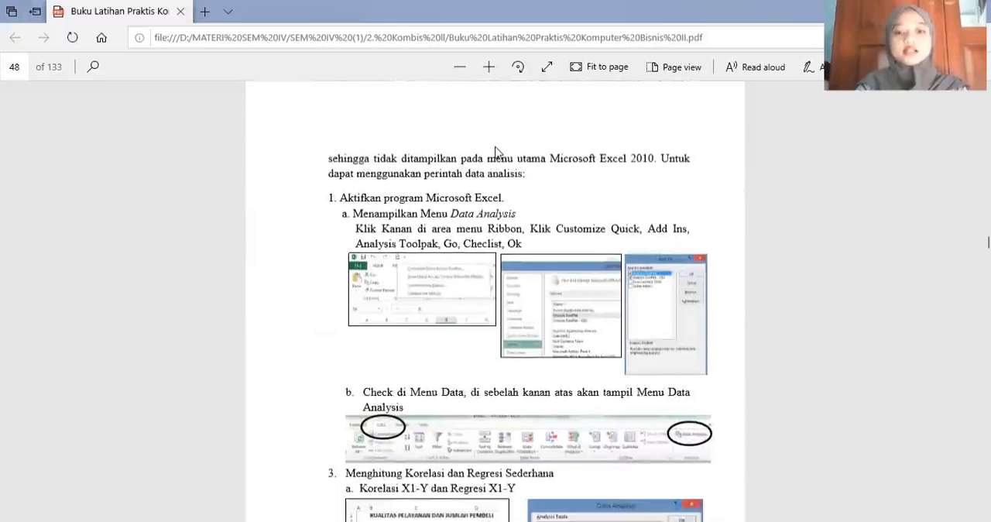
{"action": "scroll", "coordinate": [497, 153], "scroll_direction": "down", "scroll_amount": 1}
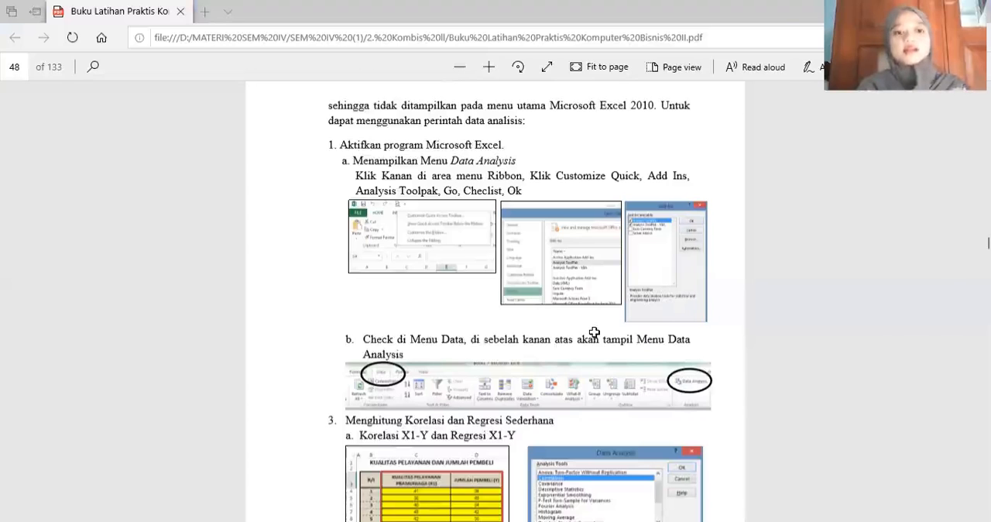
- Switch to the Excel workbook, view the Kualitas Pelayanan Pramun(X.1) sheet, and return to the RELIABILITAS X.1 sheet
{"action": "key", "text": "alt+Tab"}
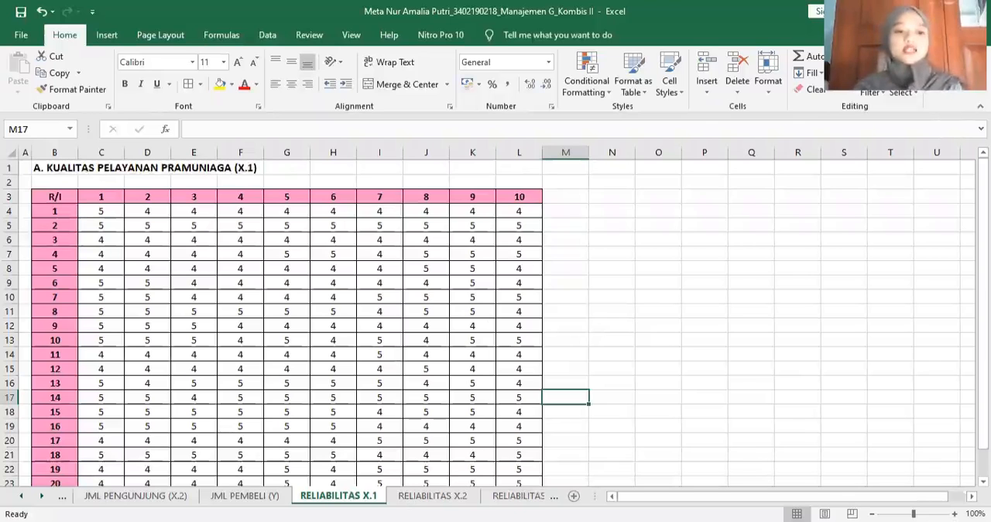
{"action": "left_click", "coordinate": [62, 496]}
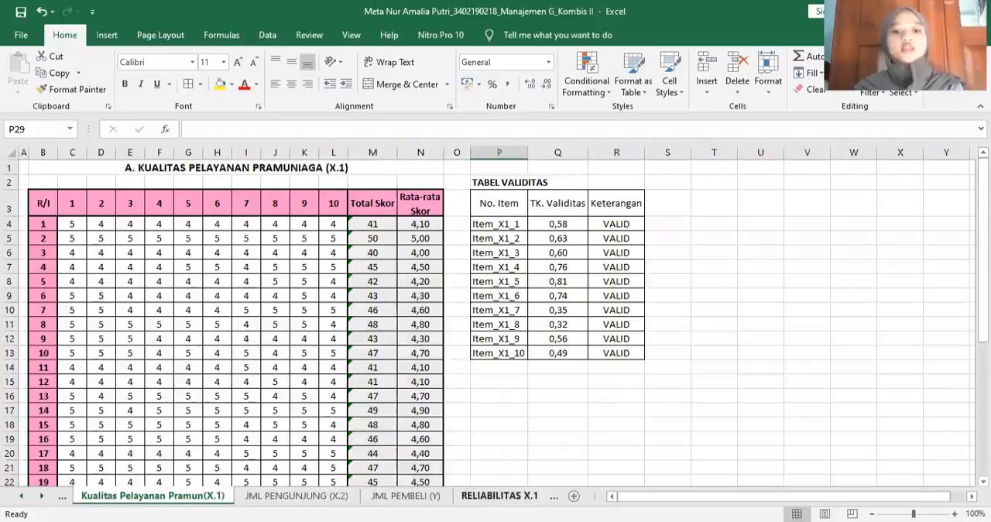
{"action": "left_click", "coordinate": [499, 495]}
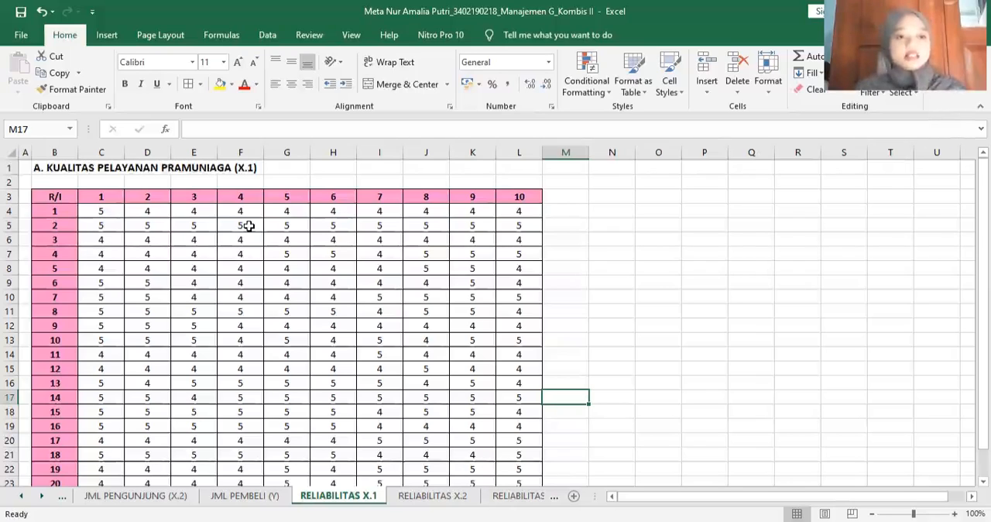
- Enter the label GANJIL in cell B2, above the item score table
{"action": "left_click", "coordinate": [73, 183]}
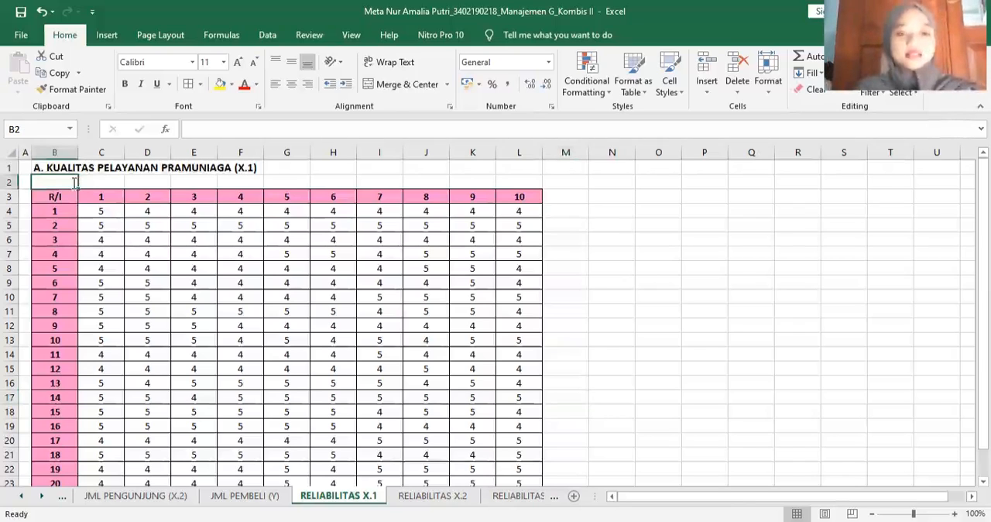
{"action": "type", "text": "go"}
{"action": "key", "text": "BackSpace"}
{"action": "key", "text": "BackSpace"}
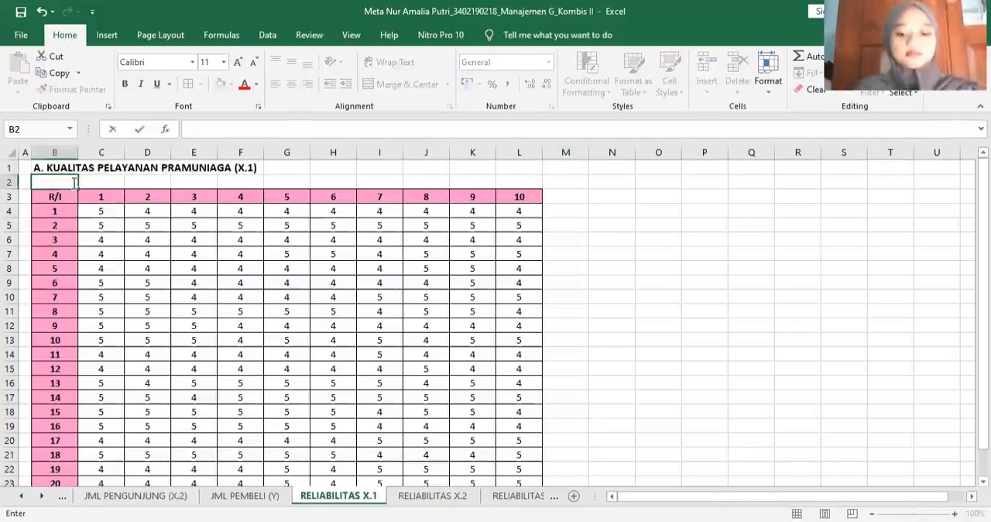
{"action": "type", "text": "GANJIL"}
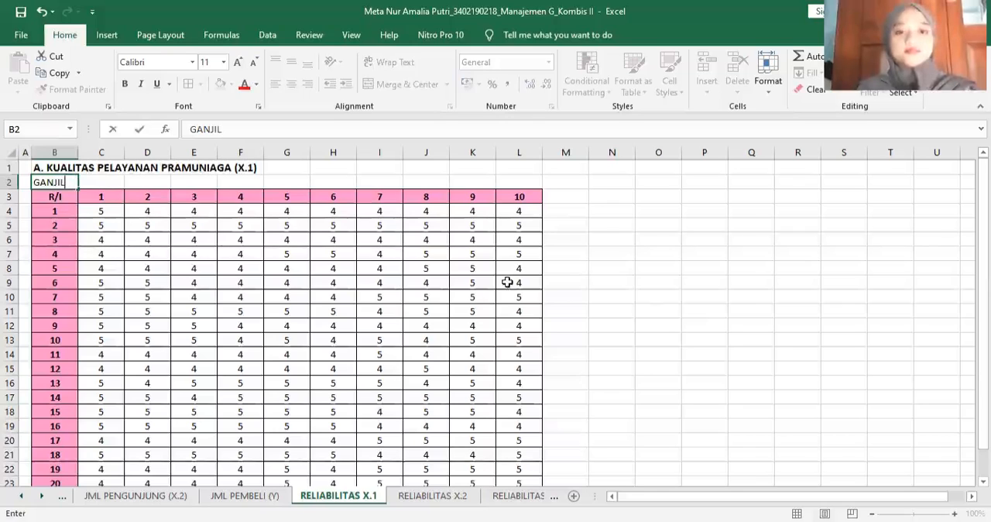
{"action": "left_click", "coordinate": [643, 306]}
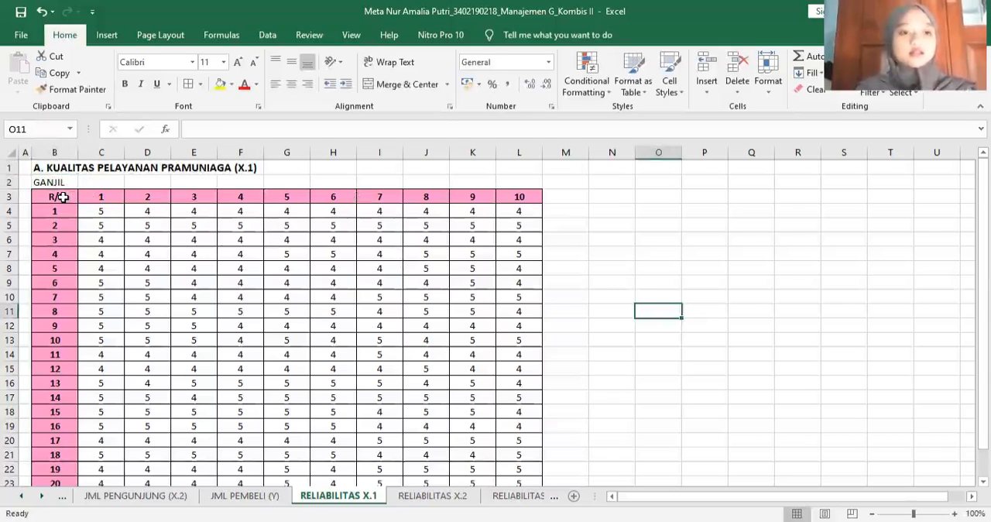
- Copy the whole item score table B3:L24, including the JML row, to a second table starting at cell O3
{"action": "left_click_drag", "start_coordinate": [62, 197], "coordinate": [101, 198]}
{"action": "left_click_drag", "start_coordinate": [525, 430], "coordinate": [516, 466]}
{"action": "key", "text": "ctrl+c"}
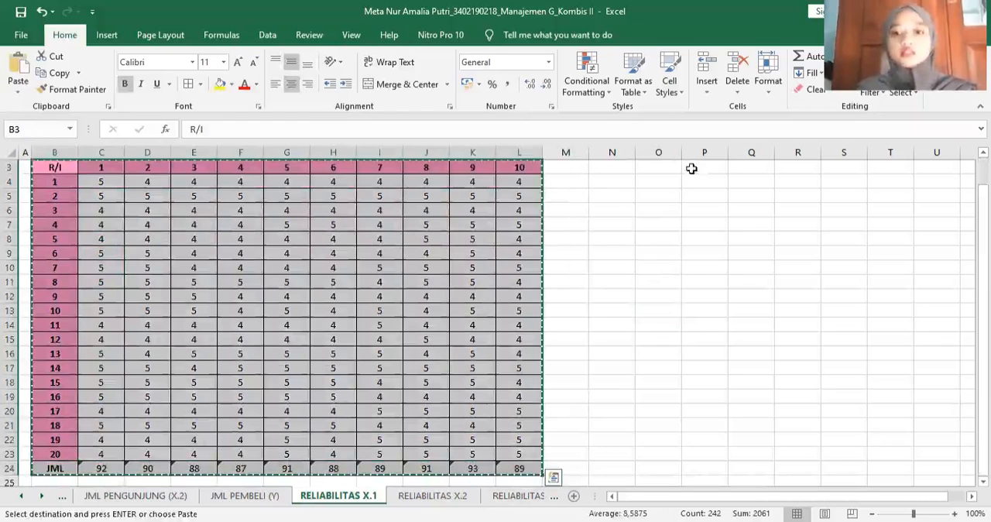
{"action": "scroll", "coordinate": [658, 198], "scroll_direction": "up", "scroll_amount": 1}
{"action": "left_click", "coordinate": [658, 199]}
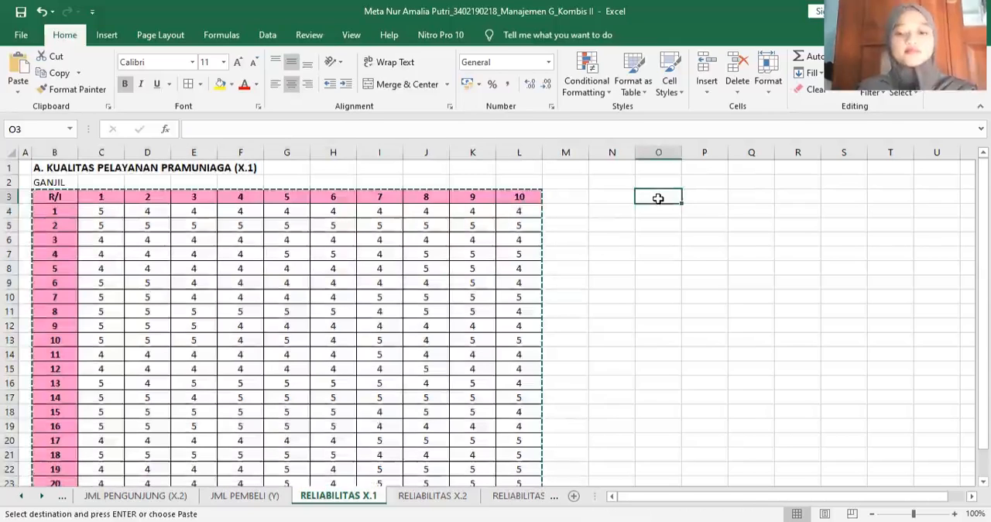
{"action": "key", "text": "ctrl+v"}
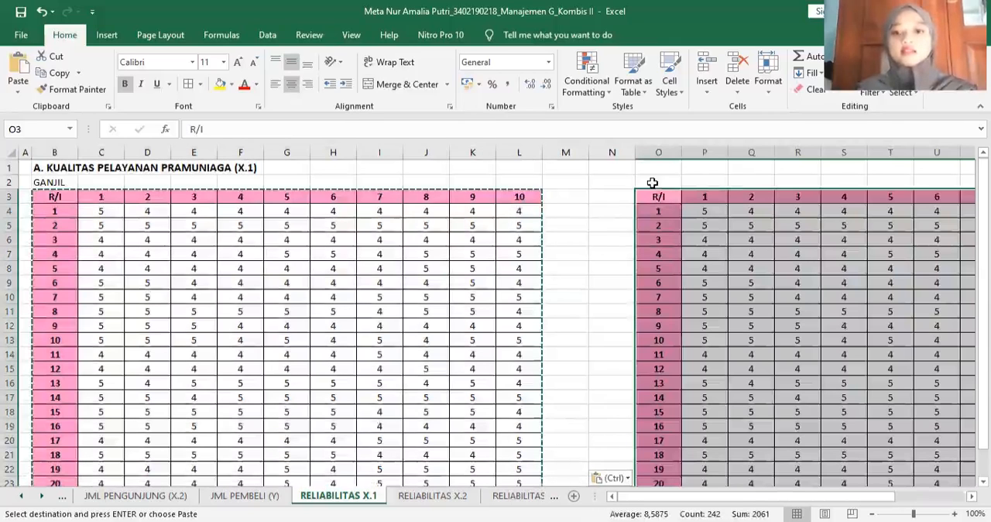
- Clear the copy selection and enter the label GENAP in cell O2, above the copied table
{"action": "key", "text": "Up"}
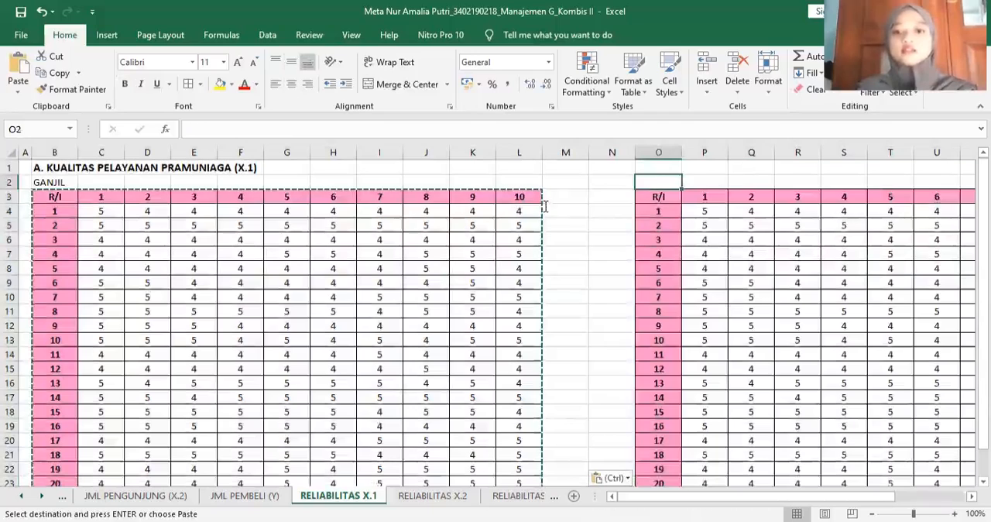
{"action": "double_click", "coordinate": [545, 206]}
{"action": "left_click", "coordinate": [651, 179]}
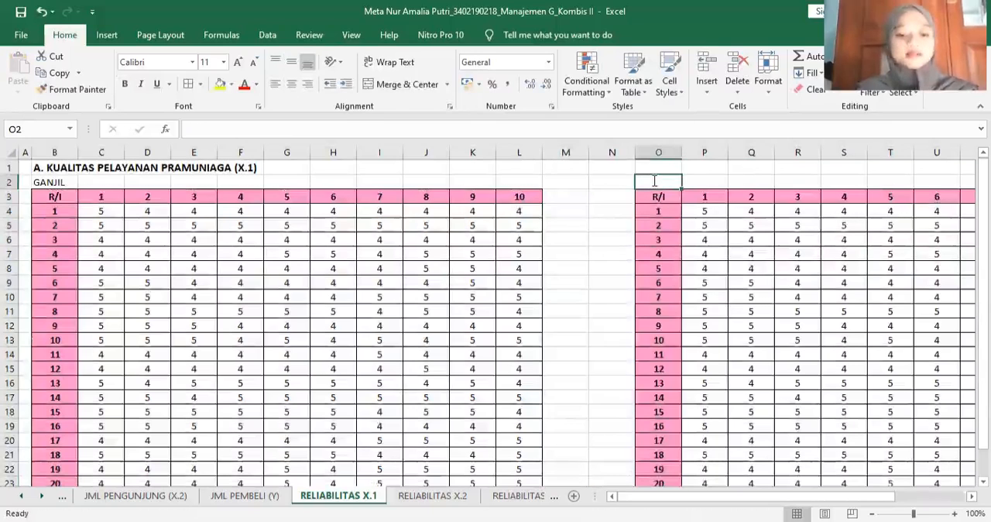
{"action": "type", "text": "GENAP"}
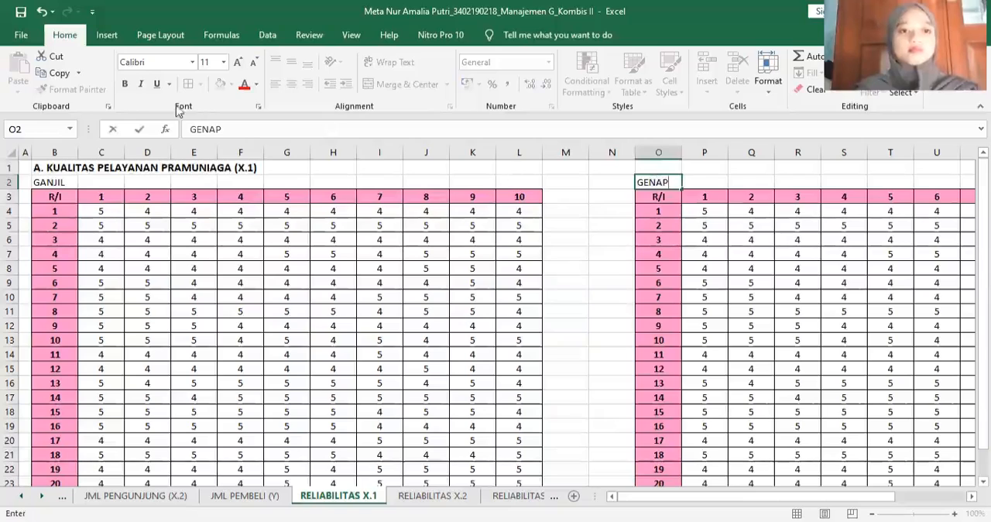
- Make the GENAP label in O2 and the GANJIL label in B2 bold
{"action": "left_click", "coordinate": [124, 84]}
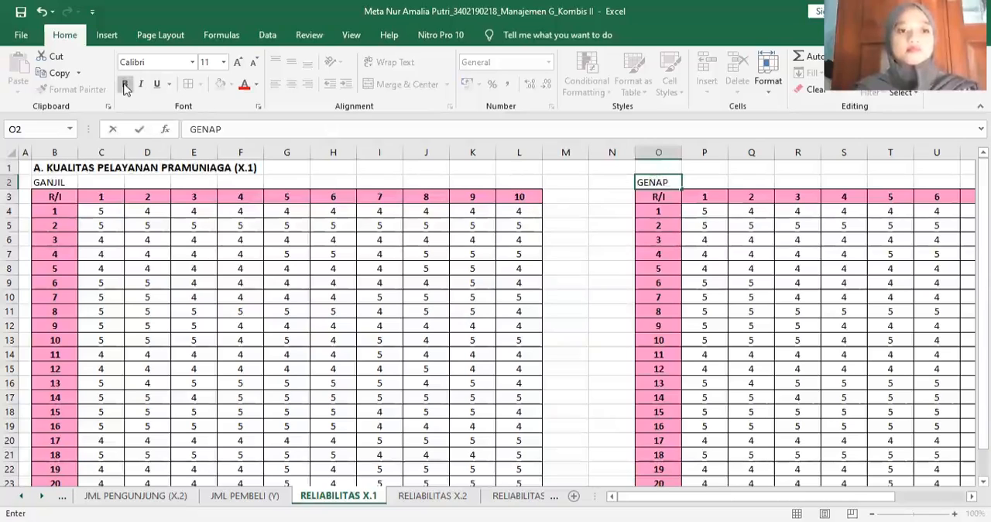
{"action": "key", "text": "ctrl+a"}
{"action": "key", "text": "ctrl+b"}
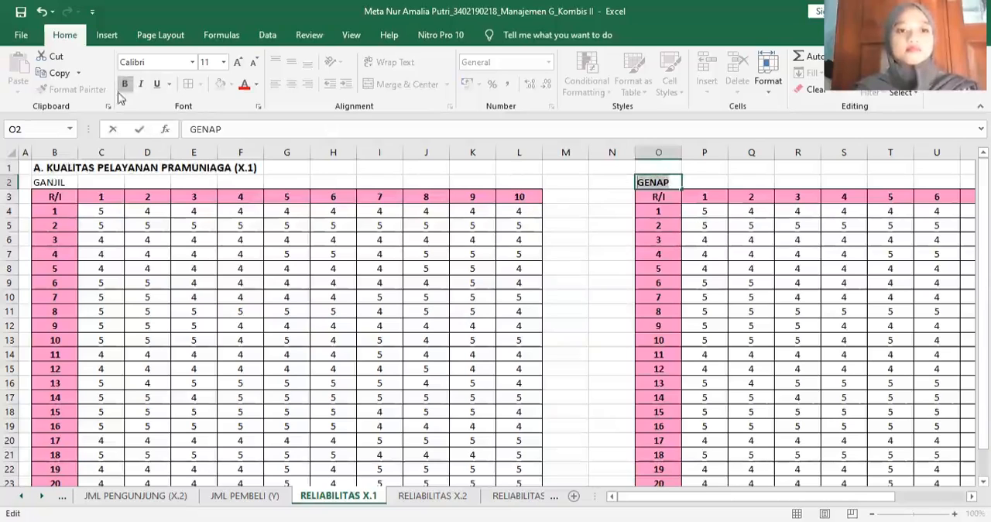
{"action": "left_click", "coordinate": [55, 182]}
{"action": "left_click", "coordinate": [124, 86]}
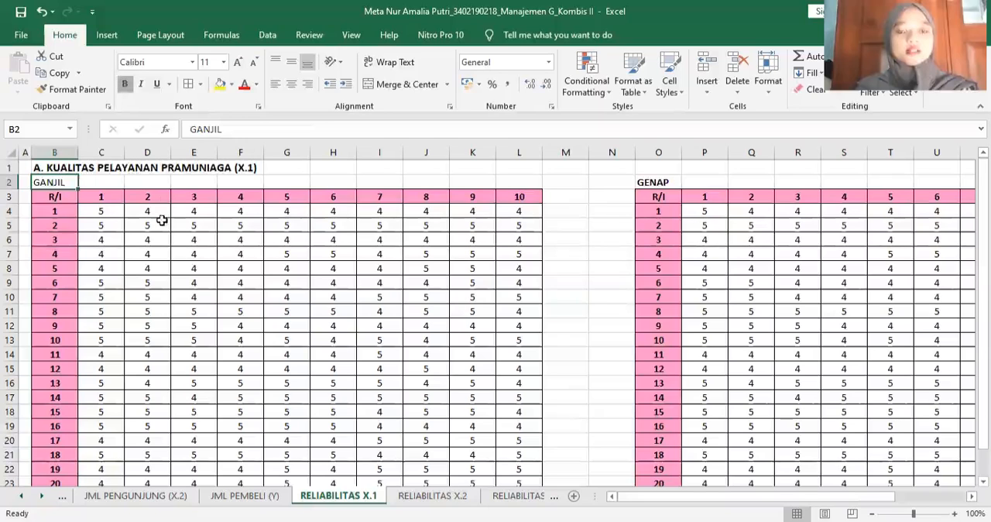
{"action": "left_click", "coordinate": [174, 181]}
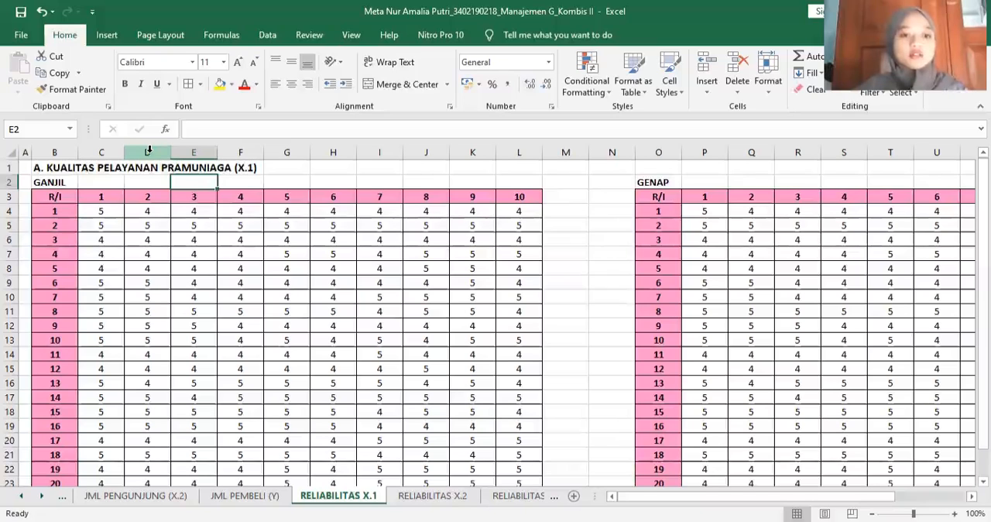
- Delete the even-numbered item columns 2, 4, 6, 8 and 10 (D, F, H, J and L) from the GANJIL table
{"action": "left_click", "coordinate": [149, 151]}
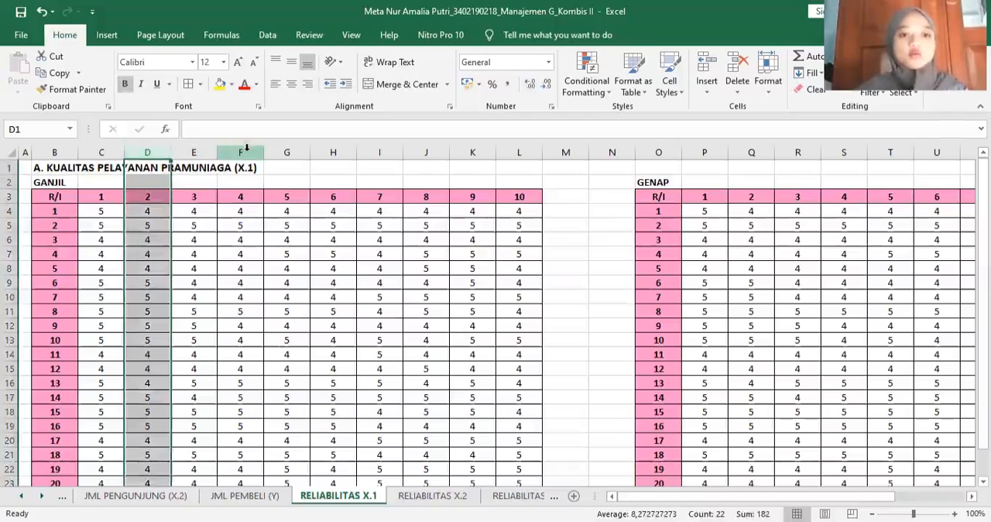
{"action": "left_click", "coordinate": [246, 148], "text": "ctrl"}
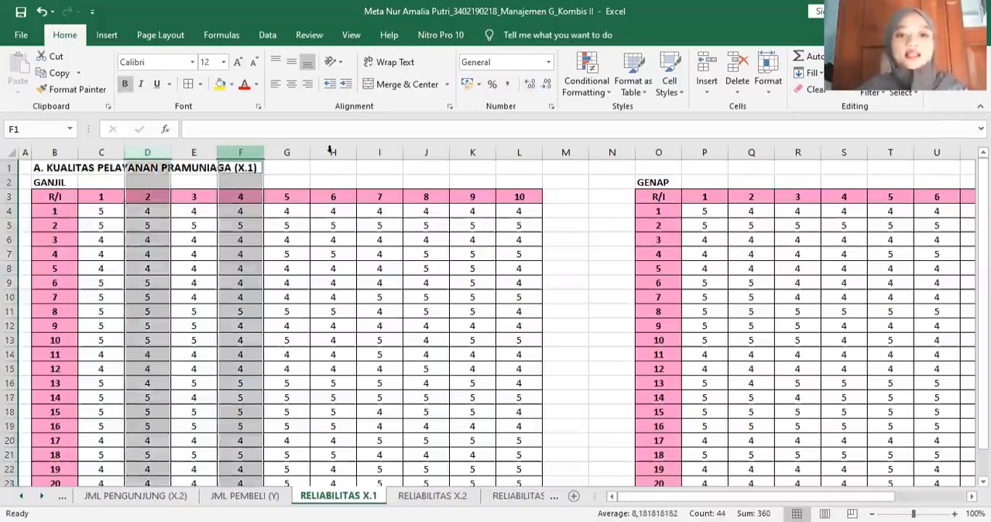
{"action": "left_click", "coordinate": [333, 151], "text": "ctrl"}
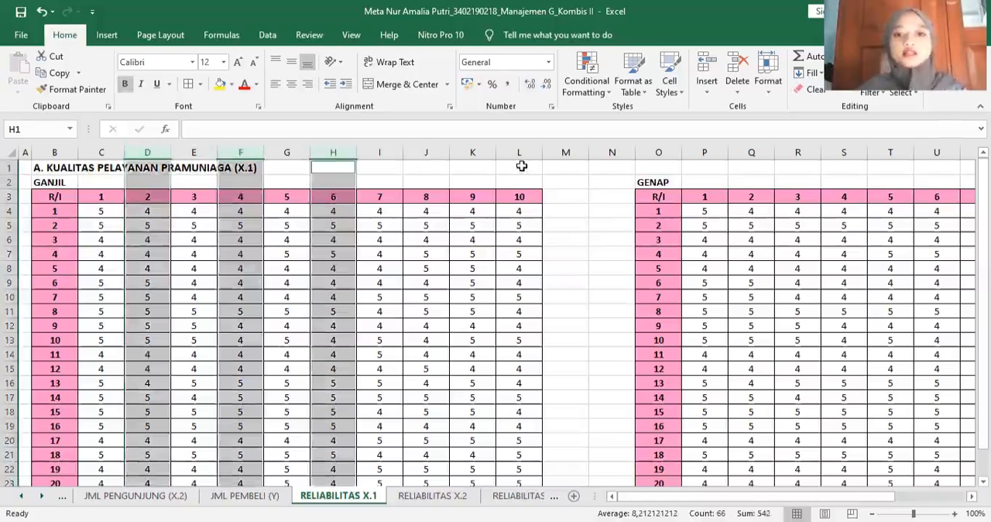
{"action": "left_click", "coordinate": [424, 151], "text": "ctrl"}
{"action": "left_click", "coordinate": [520, 149], "text": "ctrl"}
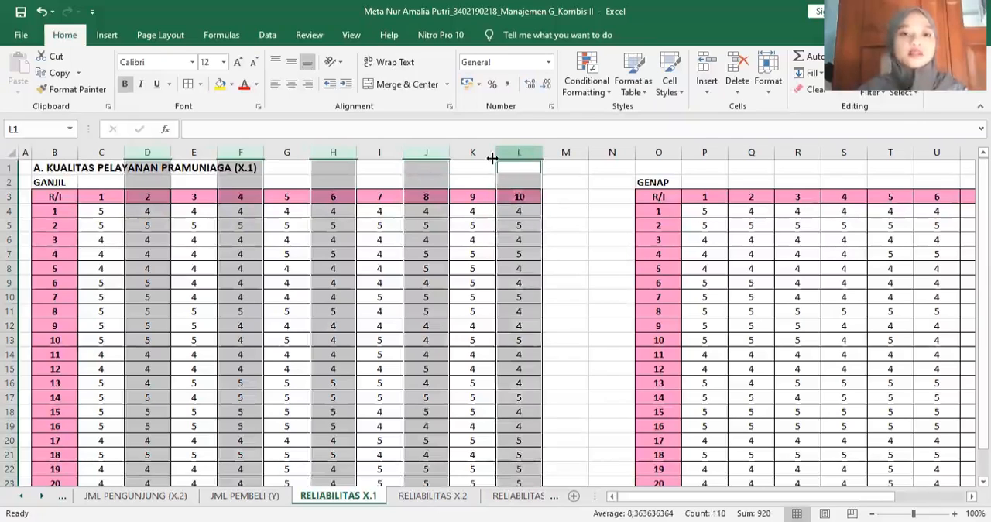
{"action": "key", "text": "ctrl+minus"}
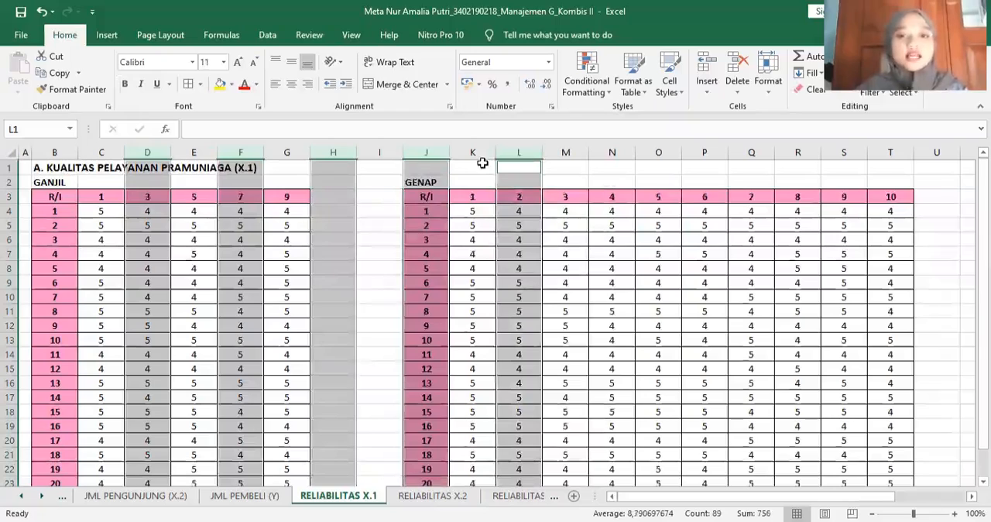
{"action": "left_click", "coordinate": [482, 164]}
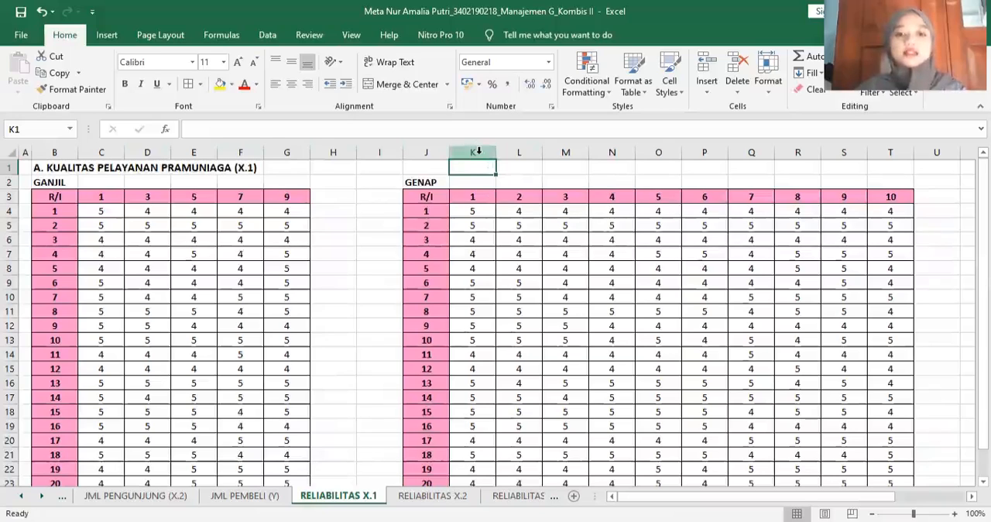
- Delete the odd-numbered item columns 1, 3, 5, 7 and 9 (K, M, O, Q and S) from the GENAP table
{"action": "left_click", "coordinate": [479, 151]}
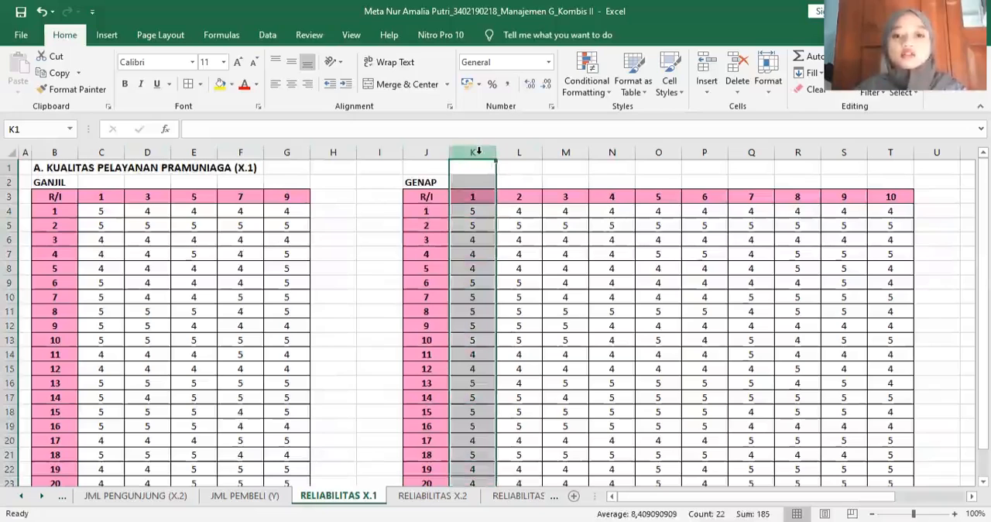
{"action": "left_click", "coordinate": [565, 152], "text": "ctrl"}
{"action": "left_click", "coordinate": [659, 151], "text": "ctrl"}
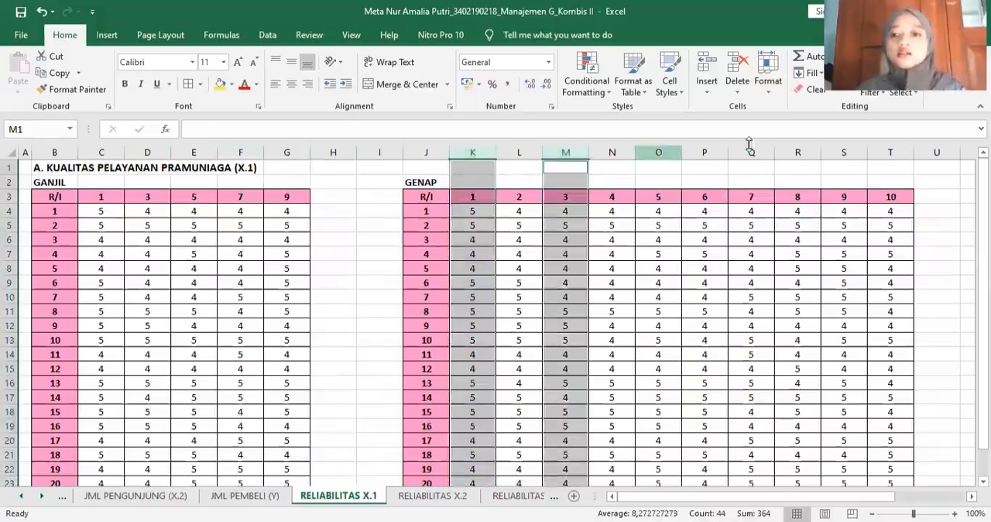
{"action": "left_click", "coordinate": [749, 150], "text": "ctrl"}
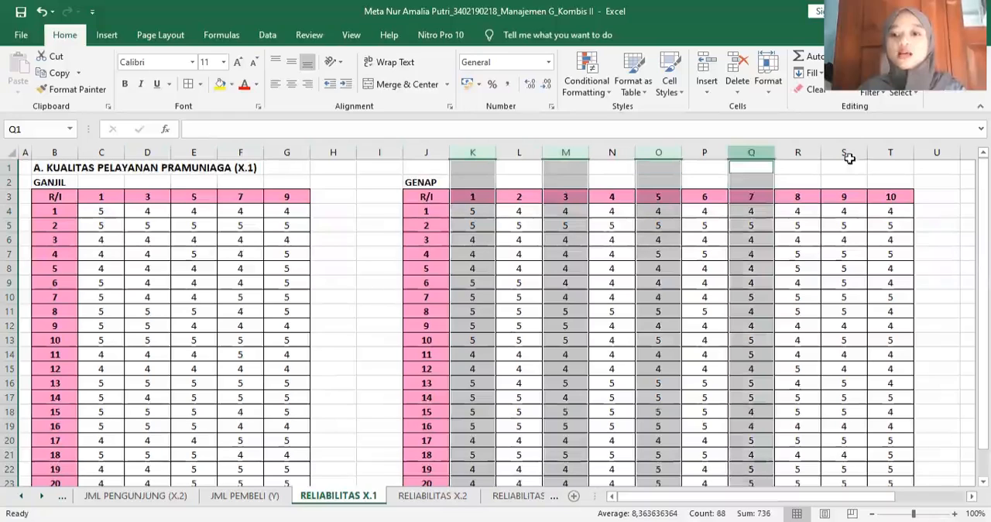
{"action": "left_click", "coordinate": [845, 152], "text": "ctrl"}
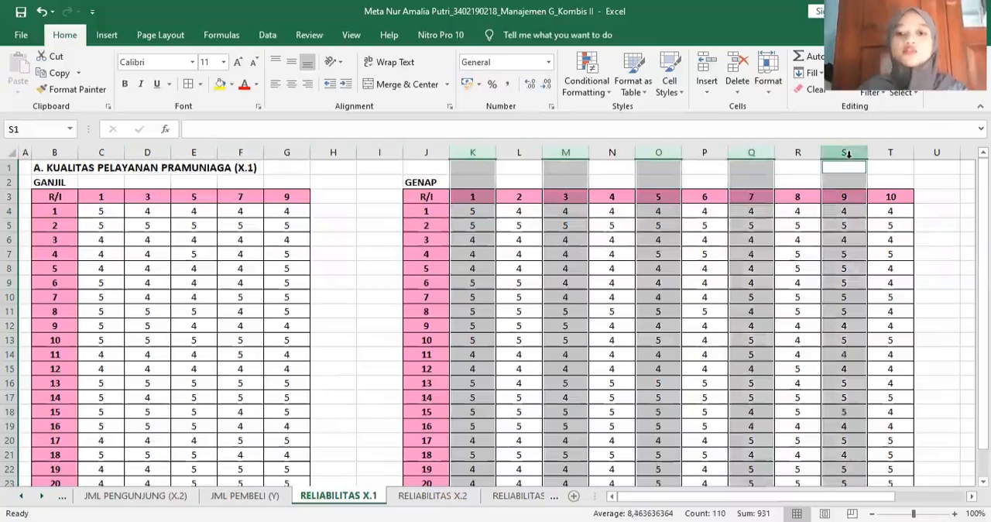
{"action": "key", "text": "ctrl+minus"}
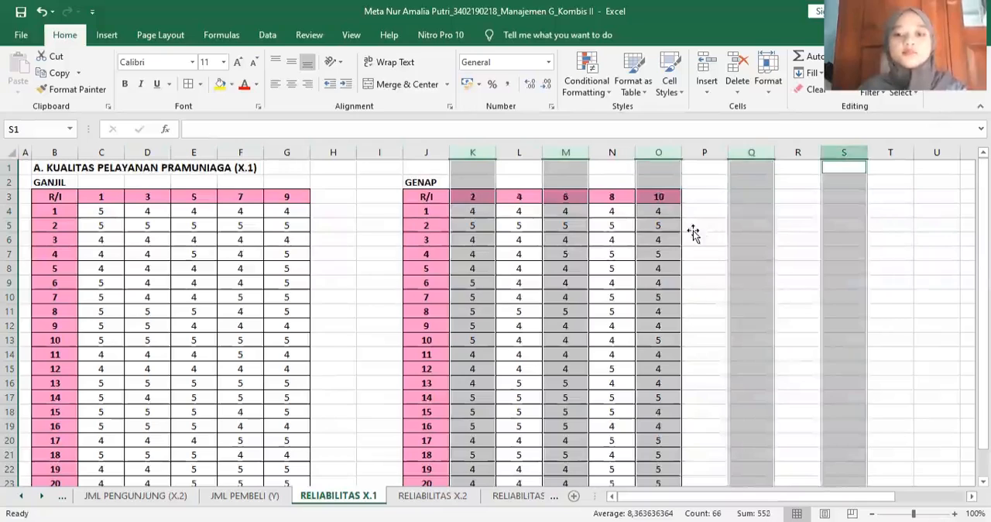
{"action": "left_click", "coordinate": [694, 231]}
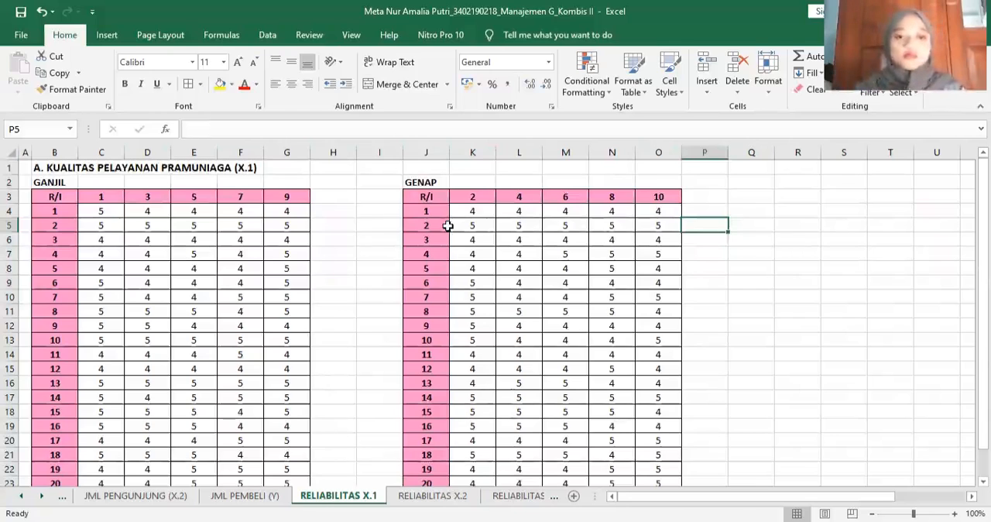
- Enter the header JUMLAH in cell H3, beside item 9 of the GANJIL table
{"action": "left_click", "coordinate": [331, 193]}
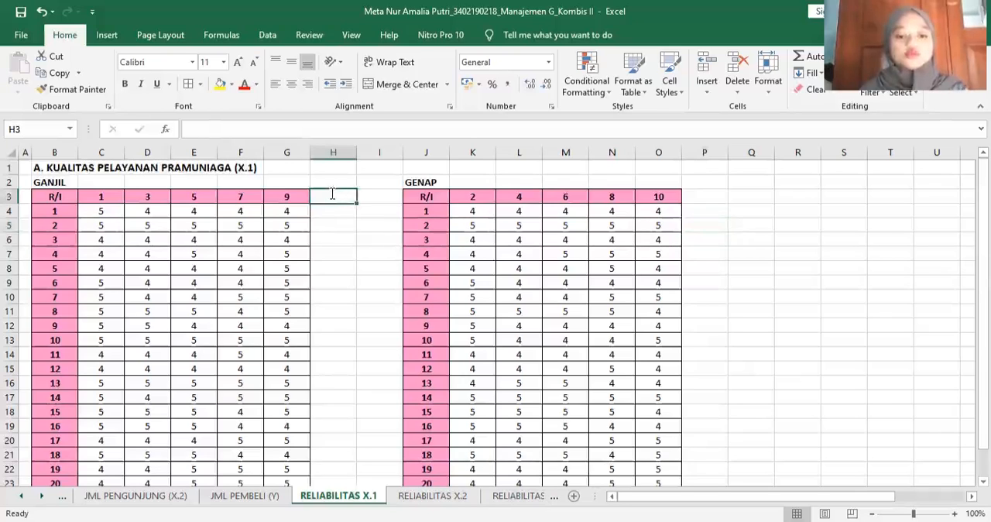
{"action": "type", "text": "JUMLAH"}
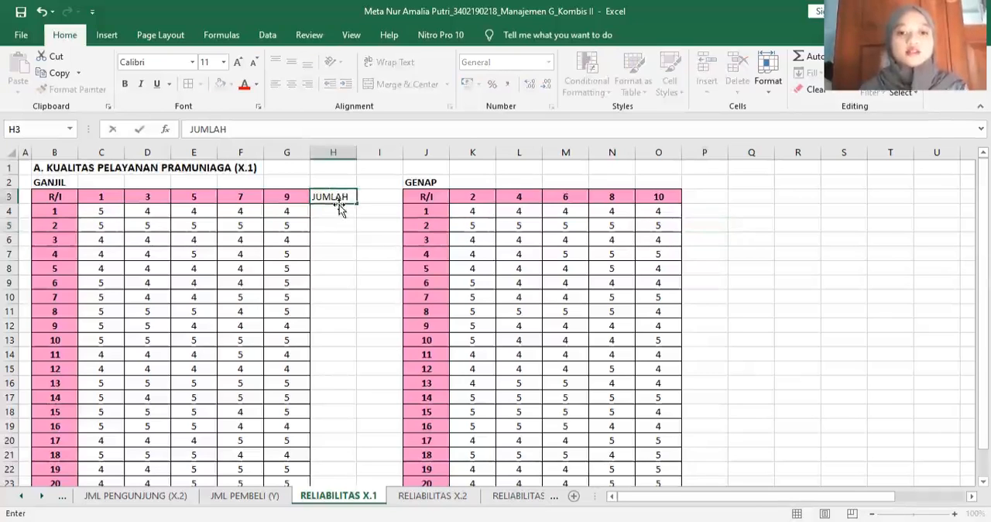
{"action": "key", "text": "Return"}
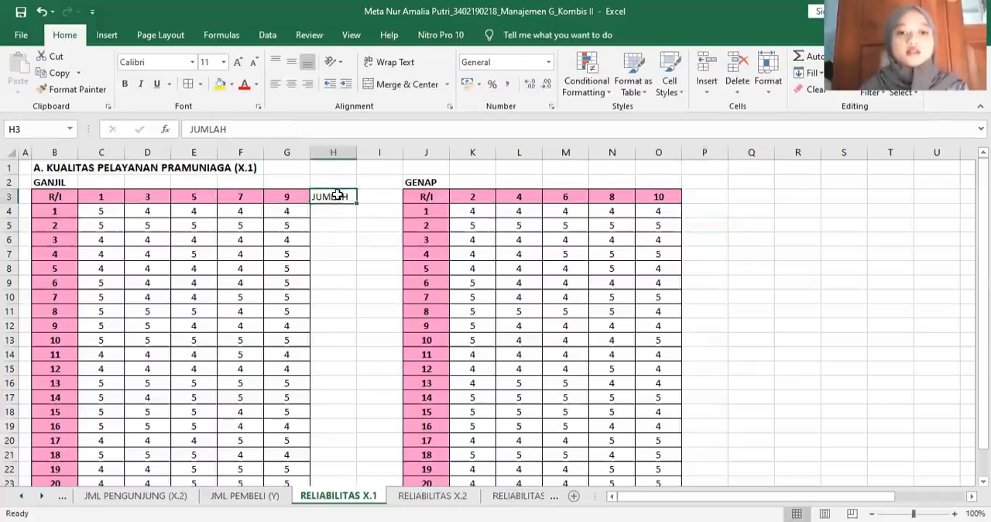
- Apply all borders and centre alignment to the GANJIL JUMLAH column H3:H24, with pink fill on header H3
{"action": "left_click", "coordinate": [328, 476], "text": "shift"}
{"action": "left_click_drag", "start_coordinate": [336, 453], "coordinate": [336, 452]}
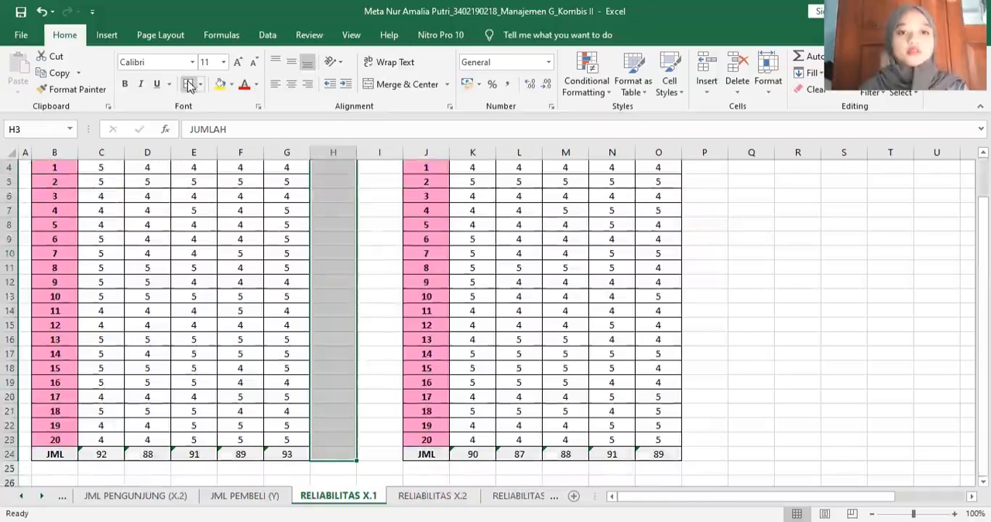
{"action": "scroll", "coordinate": [354, 211], "scroll_direction": "up", "scroll_amount": 1}
{"action": "left_click", "coordinate": [347, 201]}
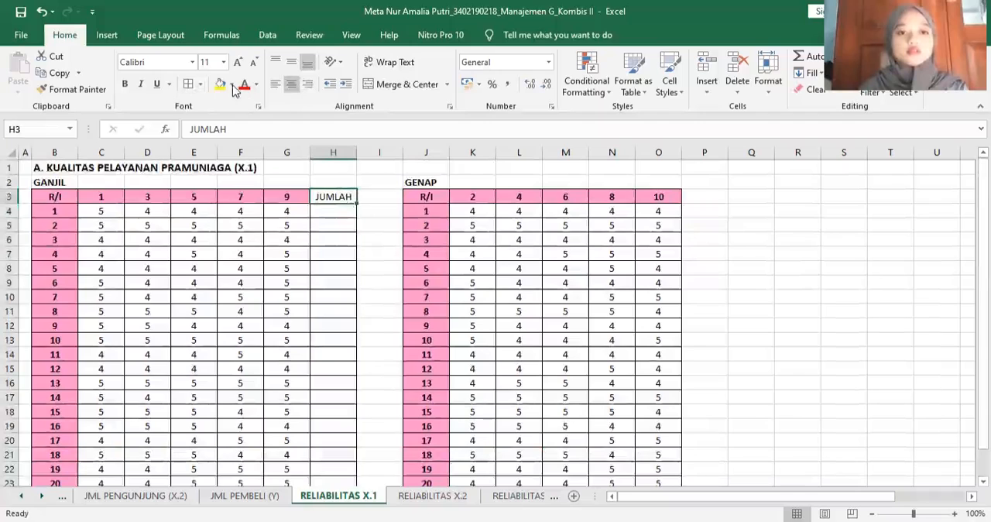
{"action": "left_click", "coordinate": [220, 227]}
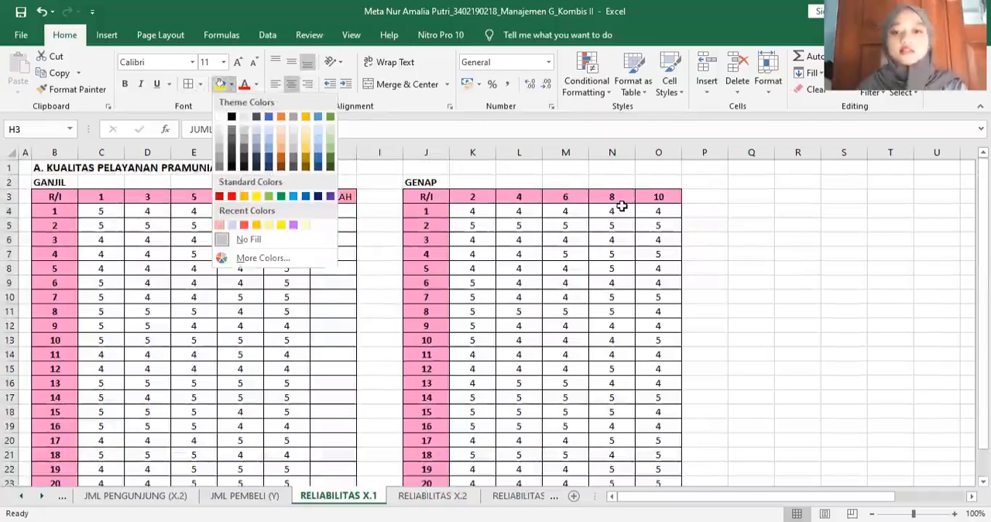
- Enter the header JUMLAH in cell P3, beside item 10 of the GENAP table
{"action": "left_click", "coordinate": [697, 199]}
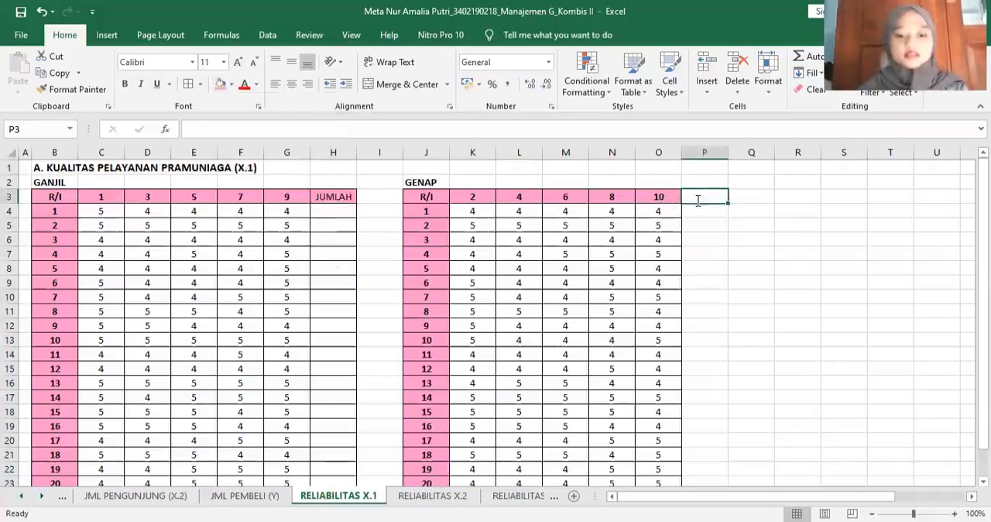
{"action": "type", "text": "JUMLAH"}
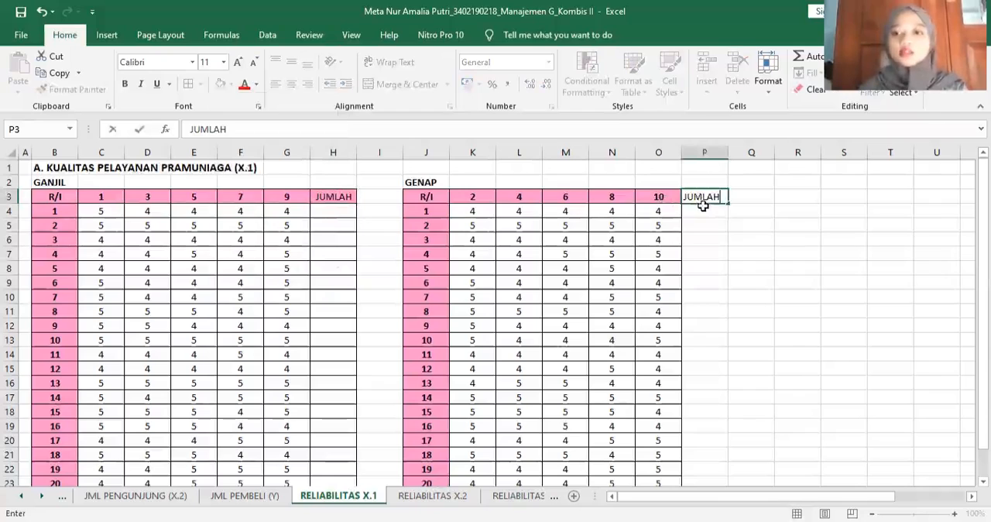
{"action": "key", "text": "Return"}
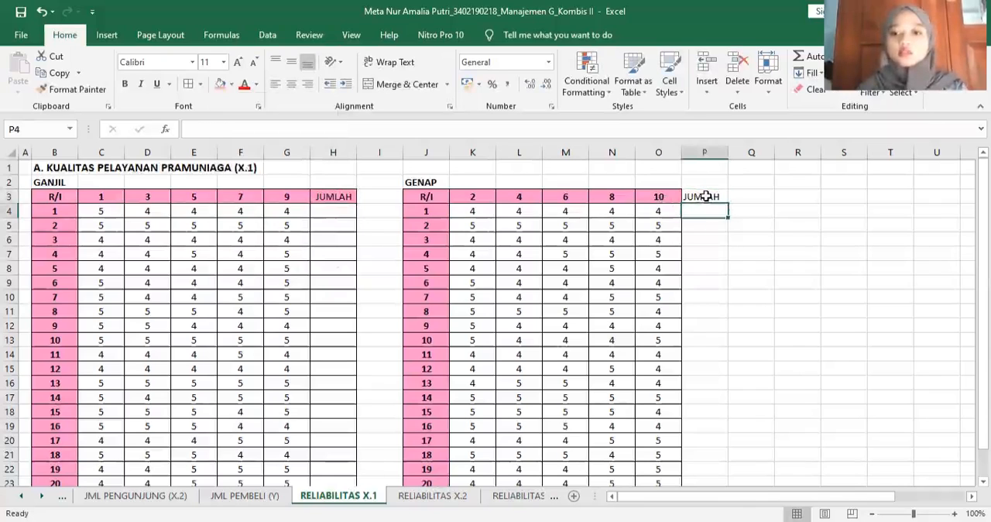
- Apply all borders and centre alignment to the GENAP JUMLAH column P3:P24, with pink fill on header P3
{"action": "left_click_drag", "start_coordinate": [705, 197], "coordinate": [717, 495]}
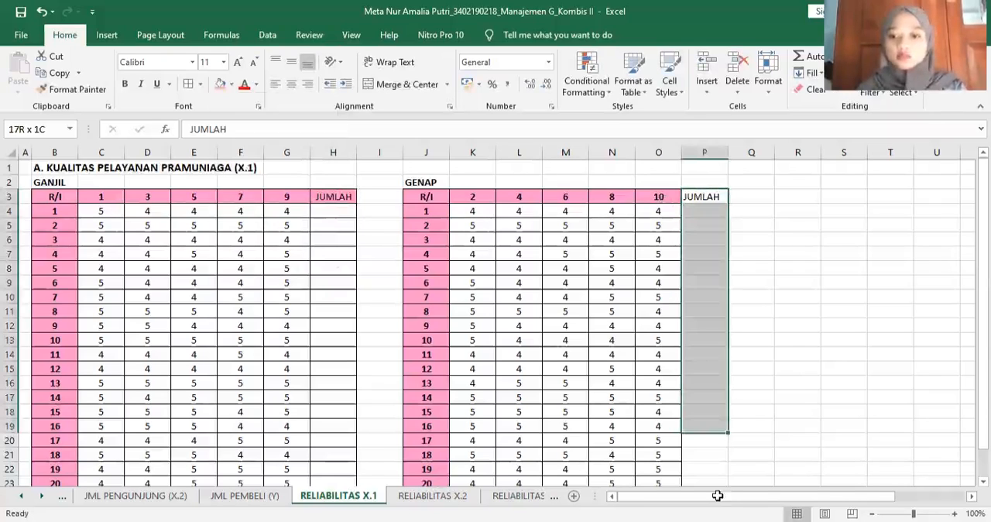
{"action": "left_click", "coordinate": [192, 82]}
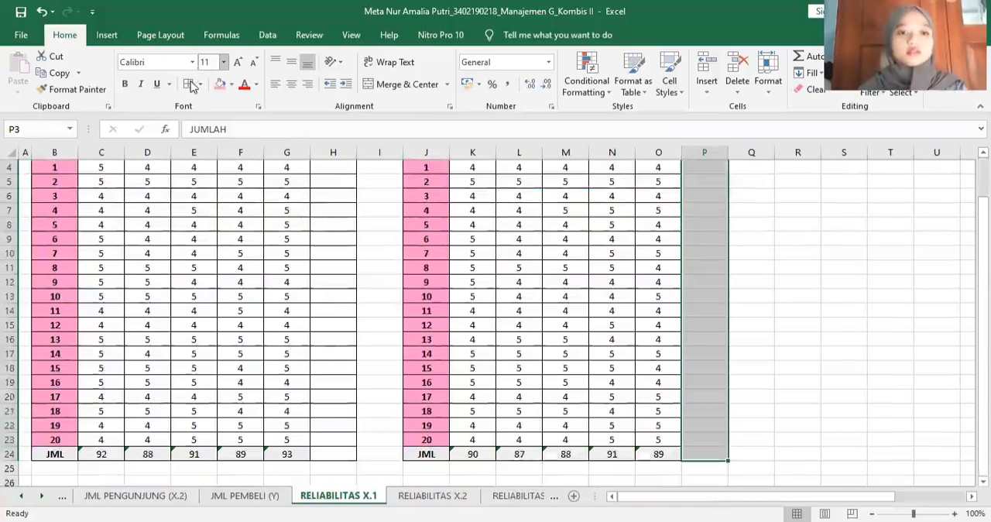
{"action": "left_click", "coordinate": [294, 86]}
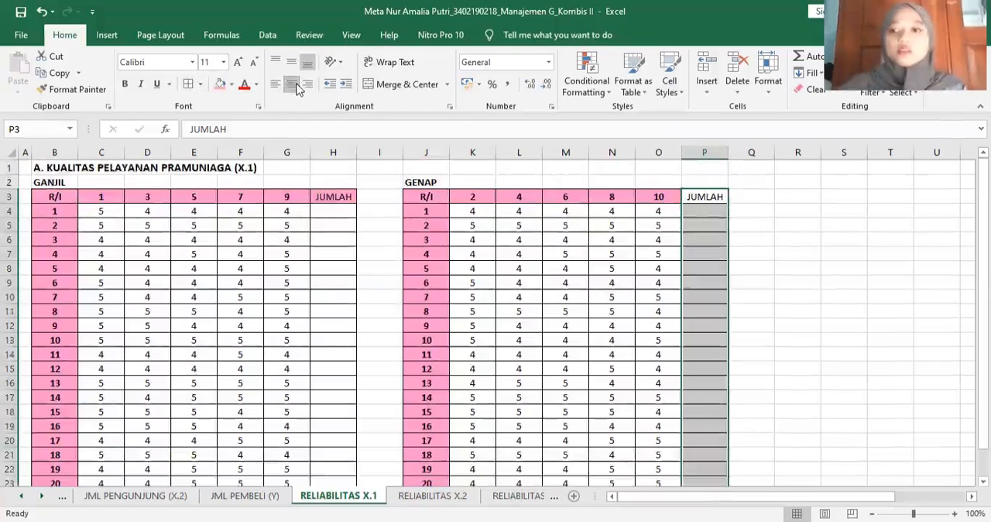
{"action": "left_click", "coordinate": [718, 198]}
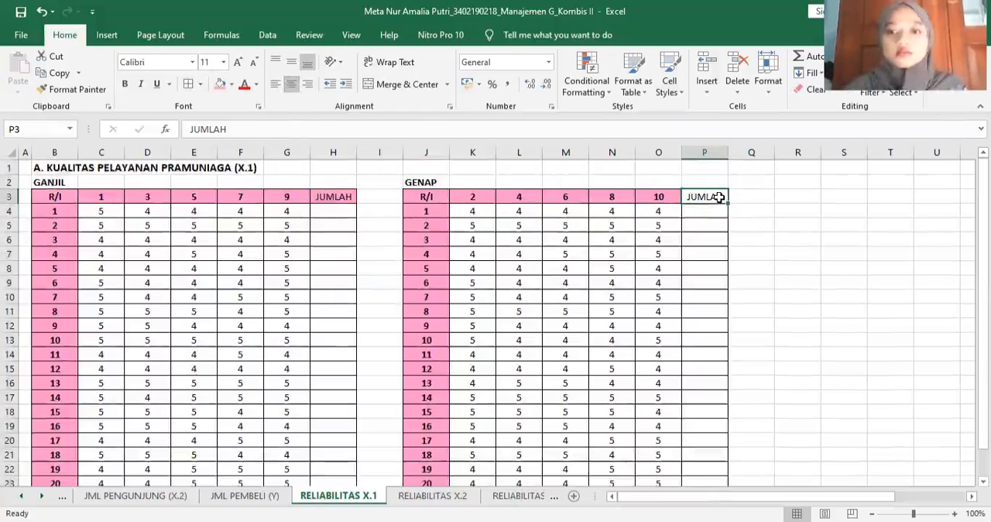
{"action": "left_click", "coordinate": [219, 87]}
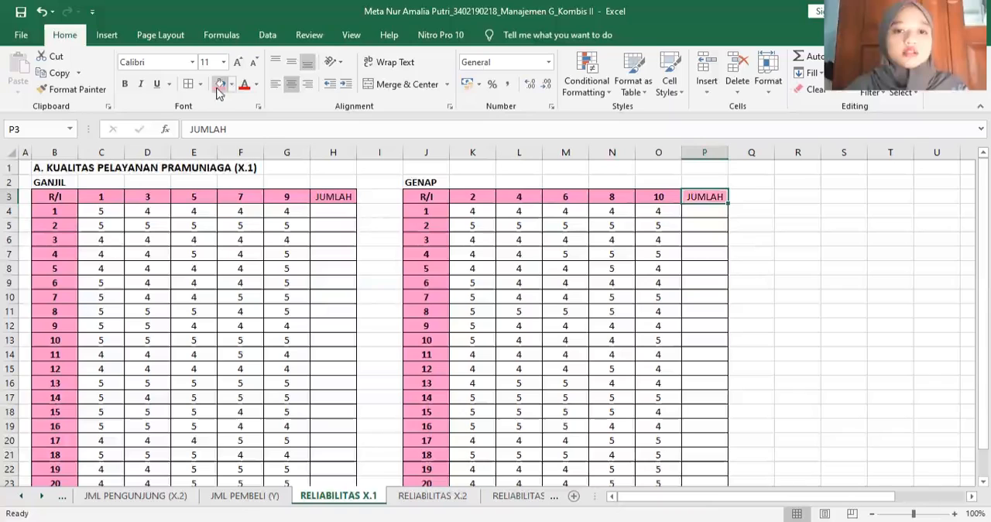
{"action": "left_click", "coordinate": [383, 243]}
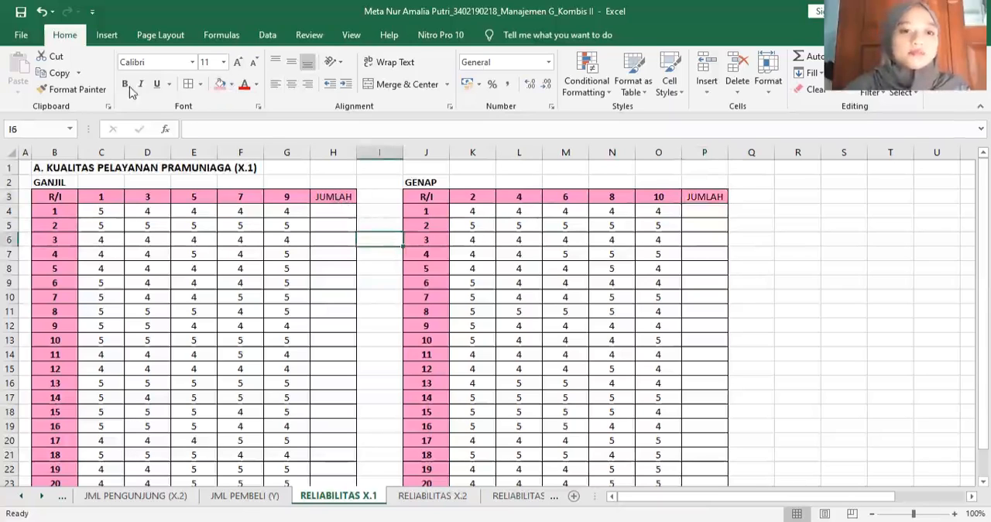
- Make the JUMLAH headers in H3 and P3 bold
{"action": "left_click", "coordinate": [340, 196]}
{"action": "left_click", "coordinate": [706, 195]}
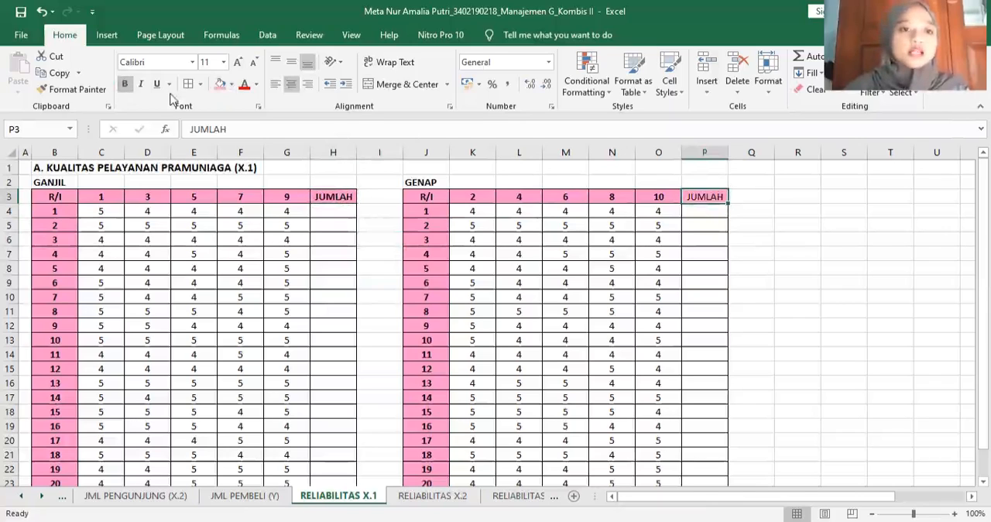
{"action": "left_click", "coordinate": [125, 85]}
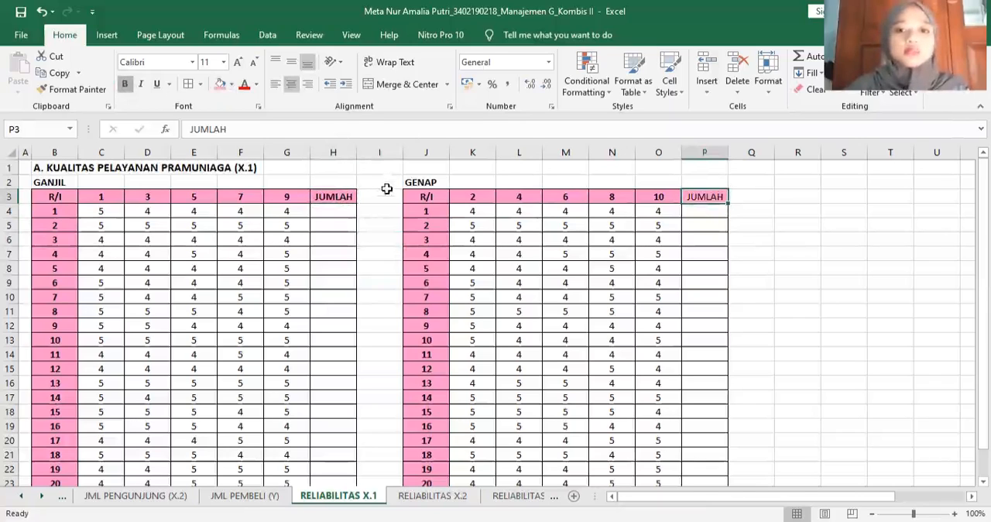
{"action": "left_click", "coordinate": [386, 196]}
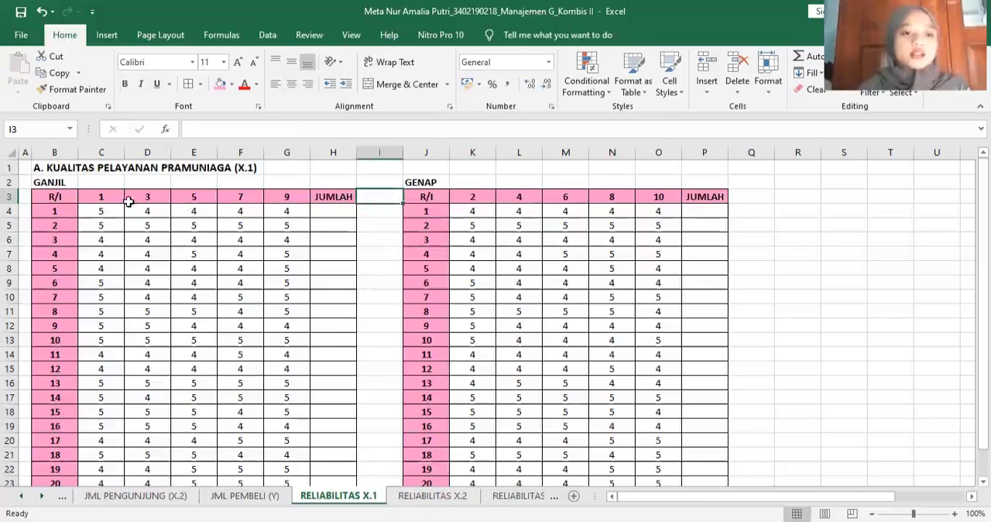
- Fill the GANJIL JUMLAH column H4:H24 with row totals by applying AutoSum to C4:H24
{"action": "left_click_drag", "start_coordinate": [101, 211], "coordinate": [332, 453]}
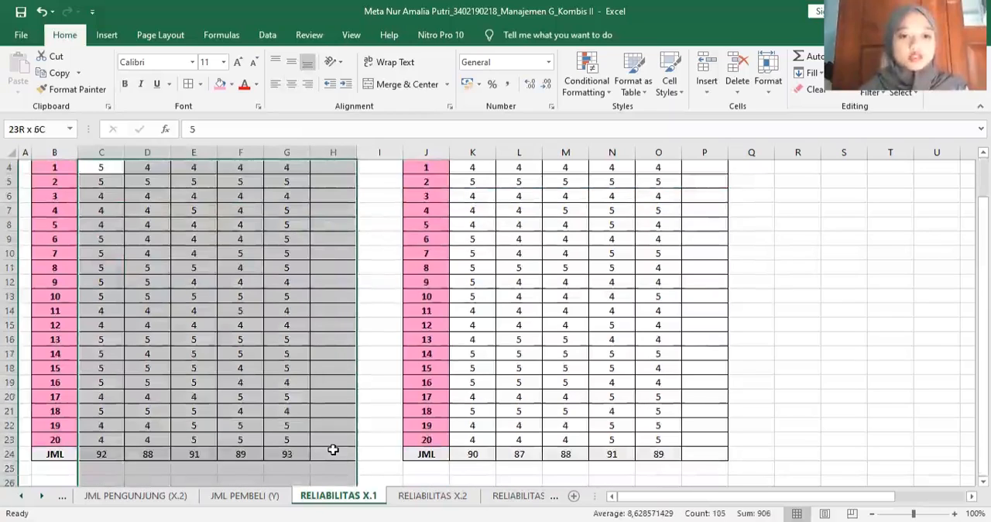
{"action": "left_click", "coordinate": [803, 56]}
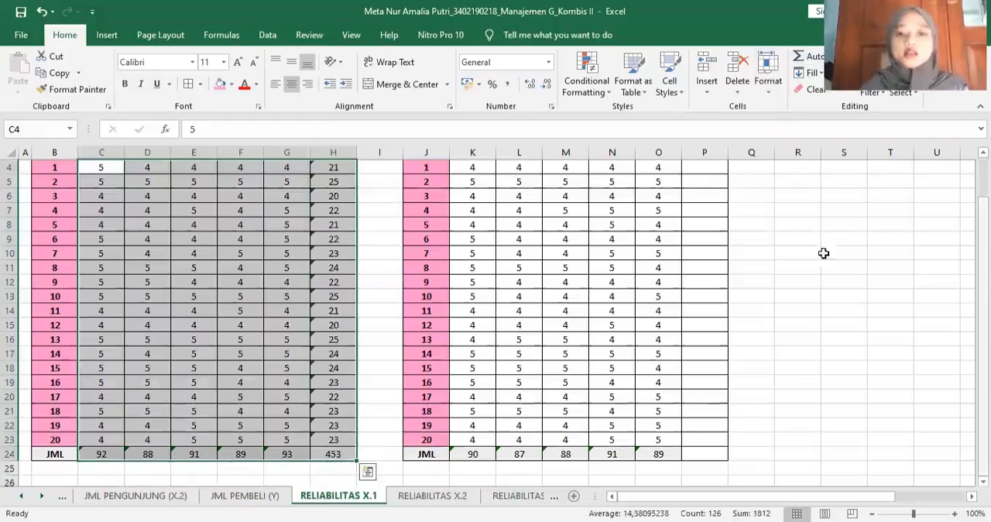
{"action": "scroll", "coordinate": [471, 216], "scroll_direction": "up", "scroll_amount": 1}
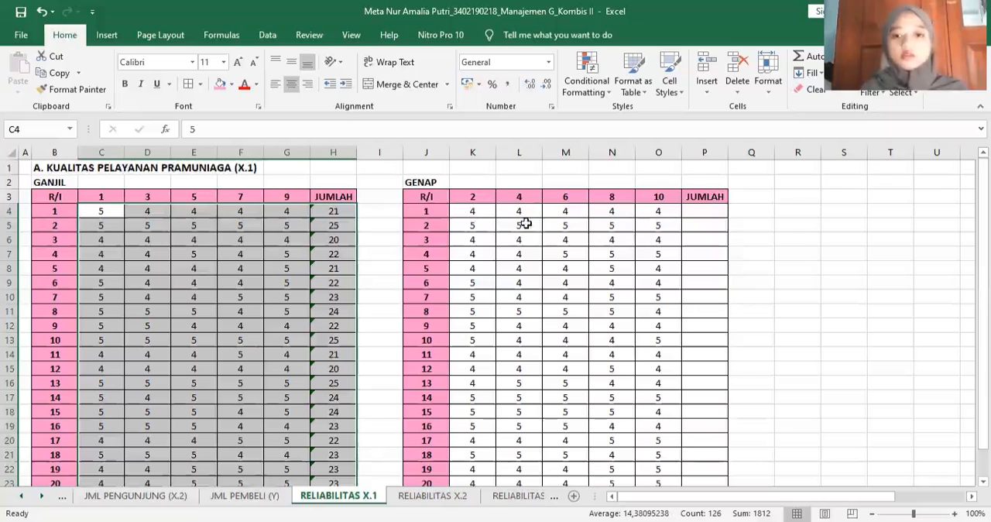
- Fill the GENAP JUMLAH column P4:P24 with row totals by applying AutoSum to K4:P24
{"action": "left_click_drag", "start_coordinate": [472, 210], "coordinate": [691, 432]}
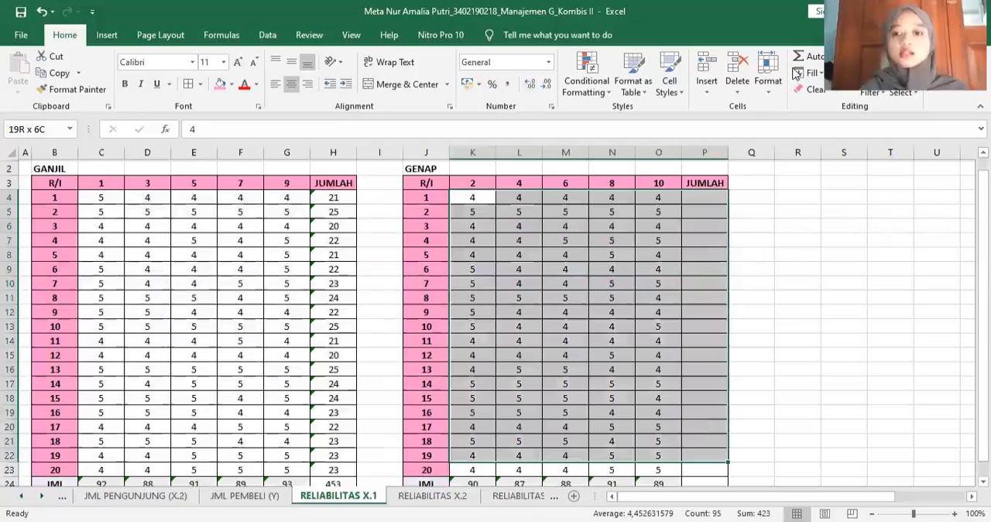
{"action": "key", "text": "ctrl+shift+Down"}
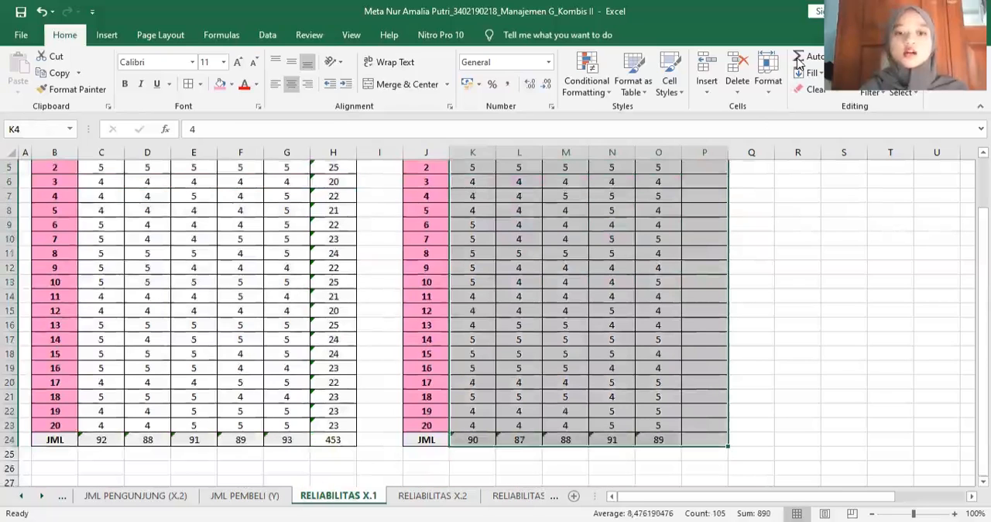
{"action": "left_click", "coordinate": [798, 62]}
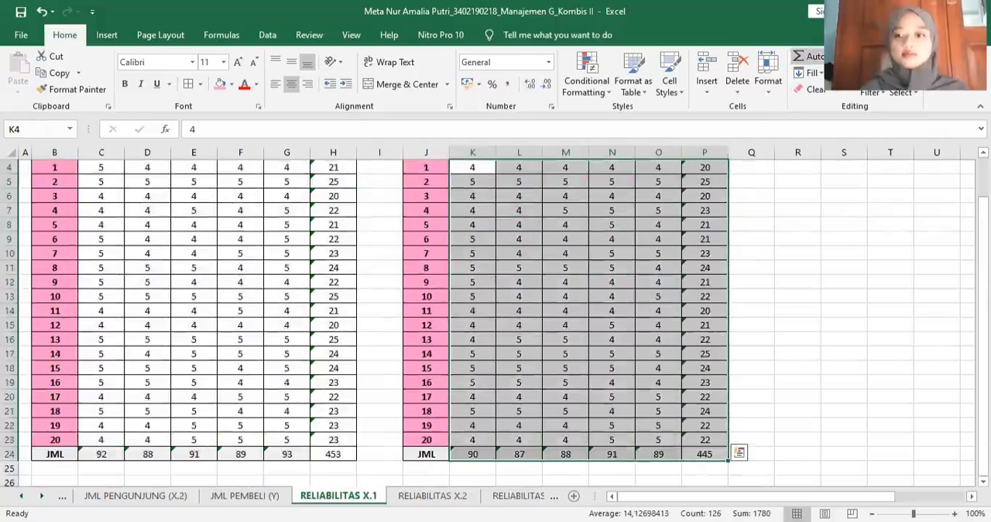
{"action": "scroll", "coordinate": [827, 293], "scroll_direction": "up", "scroll_amount": 1}
{"action": "left_click", "coordinate": [827, 293]}
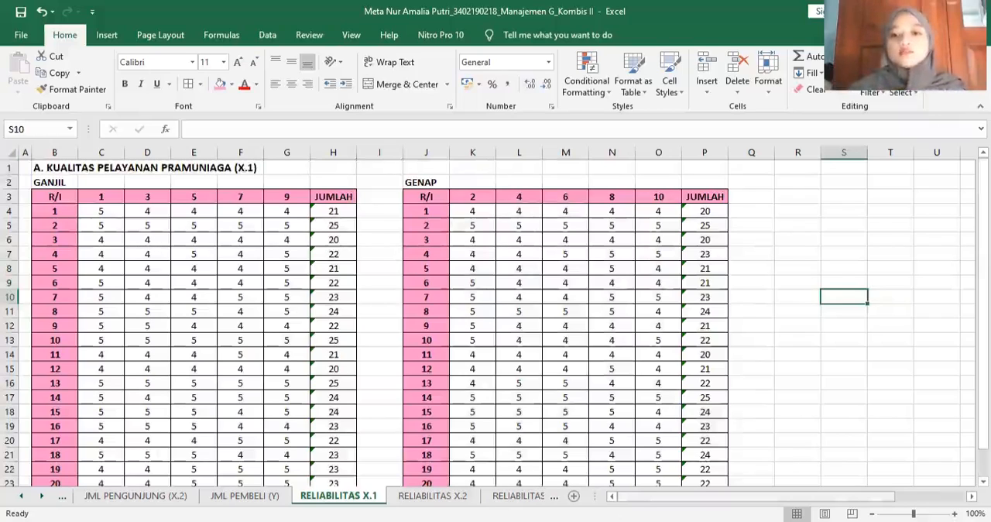
- Enter the title REKAP TOTAL in cell R2, beyond the GENAP table
{"action": "scroll", "coordinate": [612, 216], "scroll_direction": "right", "scroll_amount": 2}
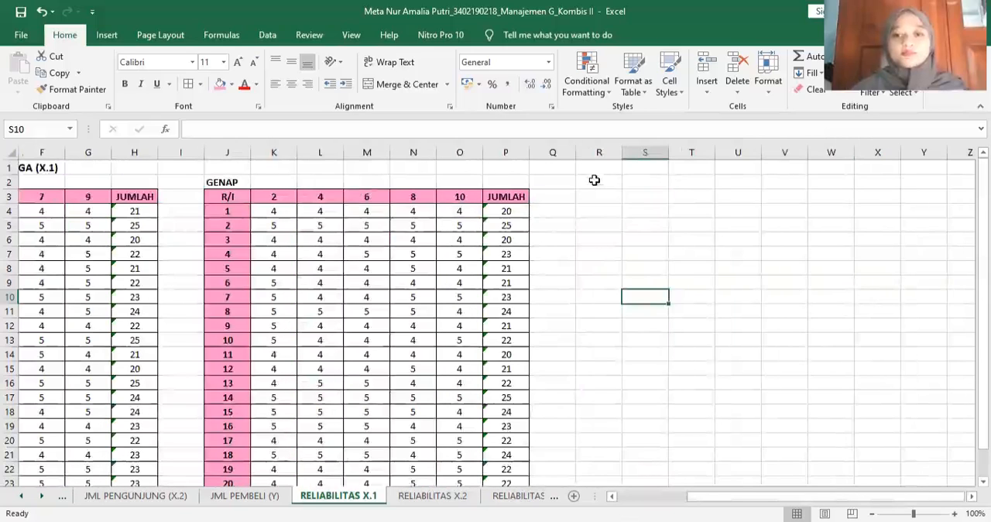
{"action": "left_click", "coordinate": [594, 179]}
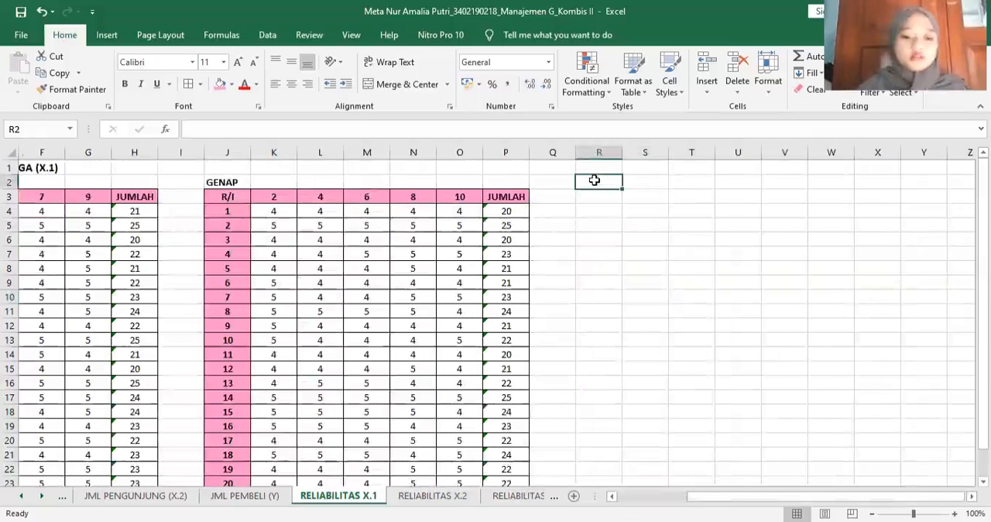
{"action": "type", "text": "RE"}
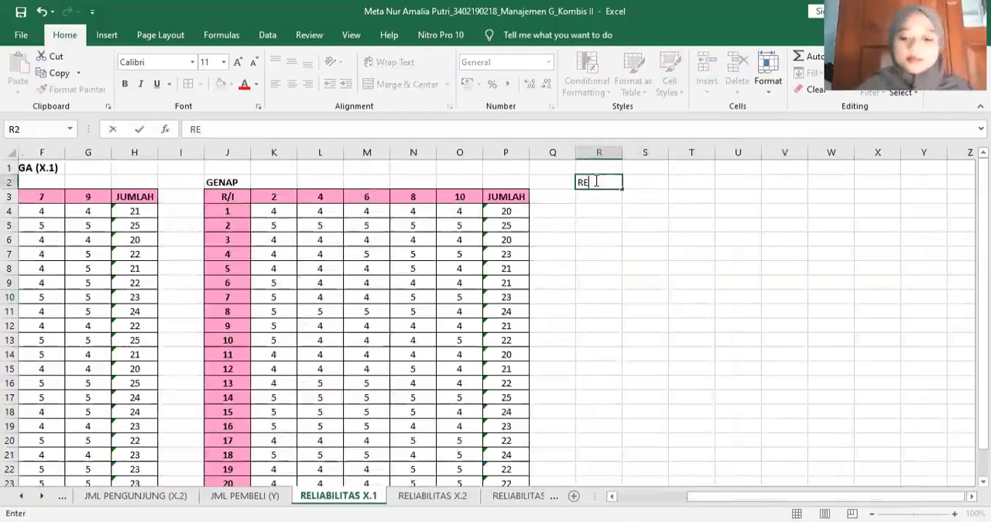
{"action": "type", "text": "KAP TOTA"}
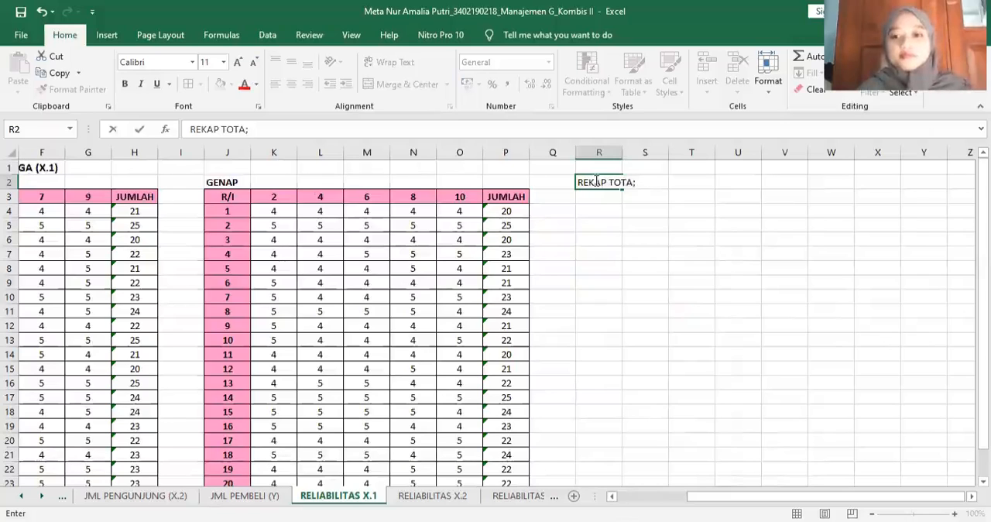
{"action": "type", "text": ";"}
{"action": "key", "text": "BackSpace"}
{"action": "type", "text": "L"}
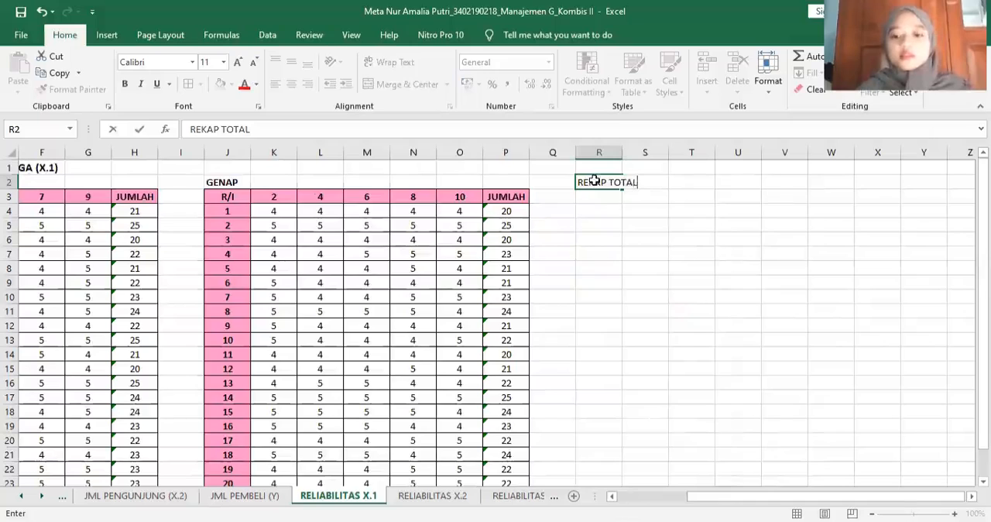
{"action": "key", "text": "Return"}
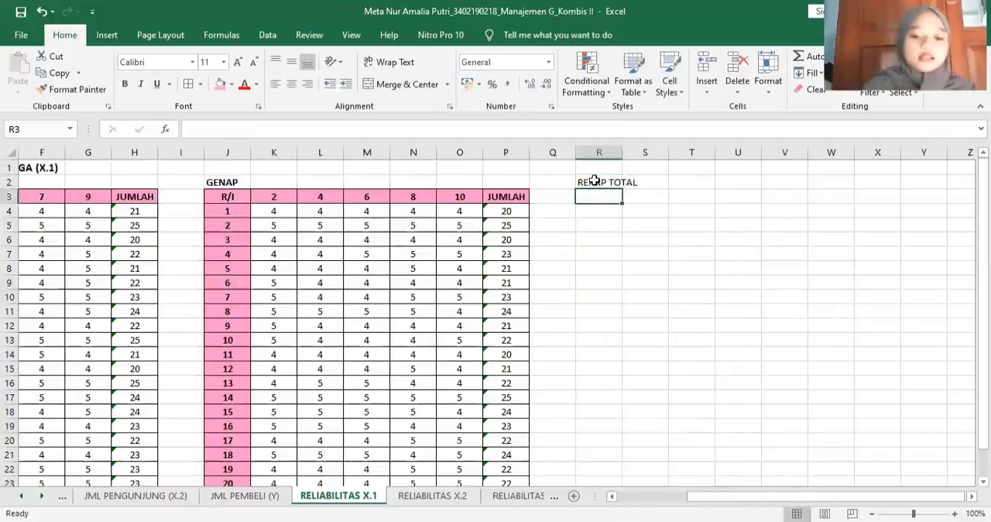
- Enter the recap column headers GANJIL in R3 and GENAP in S3
{"action": "type", "text": "GANJI"}
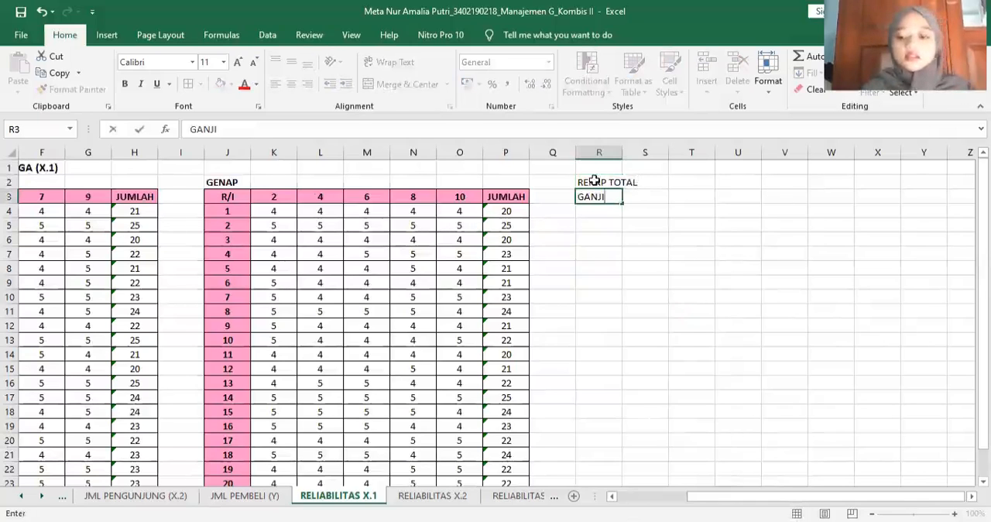
{"action": "type", "text": "L"}
{"action": "key", "text": "Tab"}
{"action": "type", "text": "GE"}
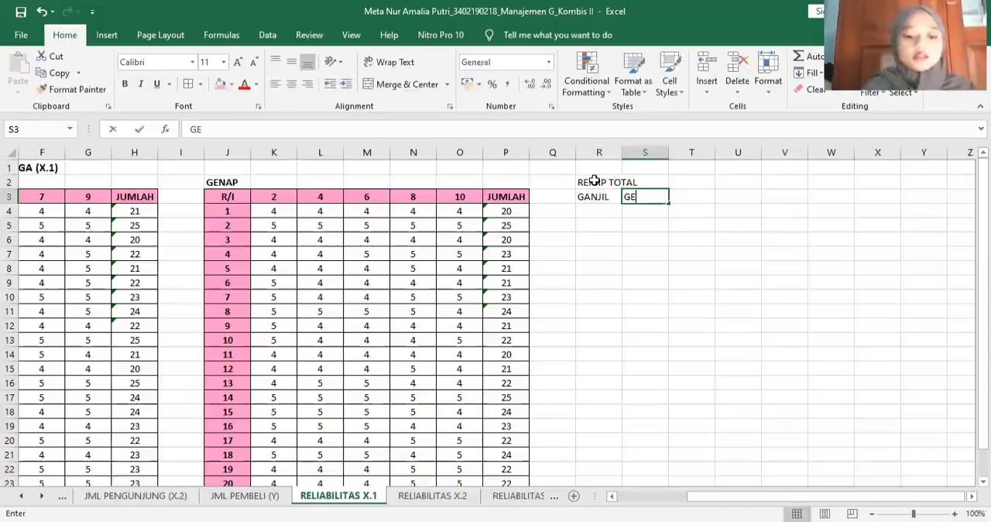
{"action": "type", "text": "NAP"}
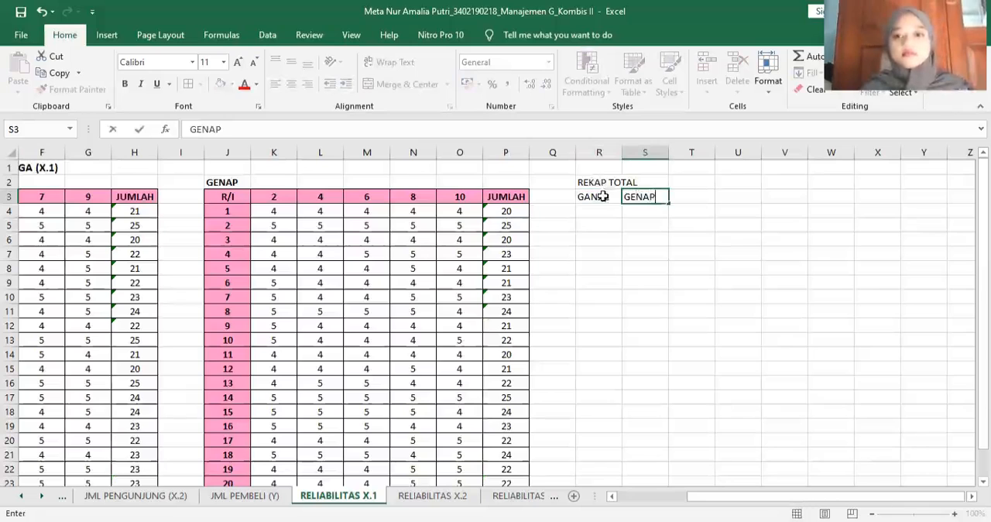
- Re-enter the header GANJIL in R3, and give the recap range R3:S23 all borders and centre alignment
{"action": "left_click_drag", "start_coordinate": [603, 196], "coordinate": [658, 375]}
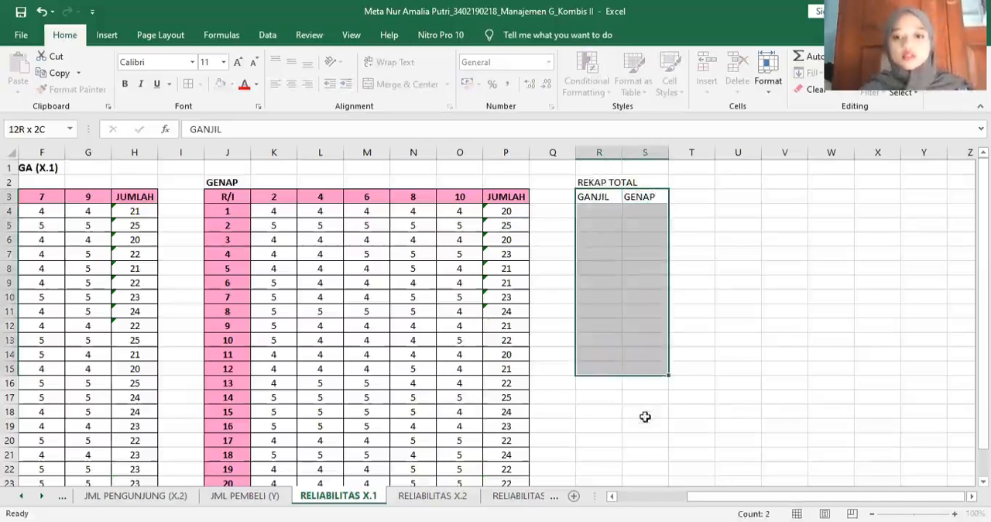
{"action": "left_click_drag", "start_coordinate": [645, 494], "coordinate": [642, 473]}
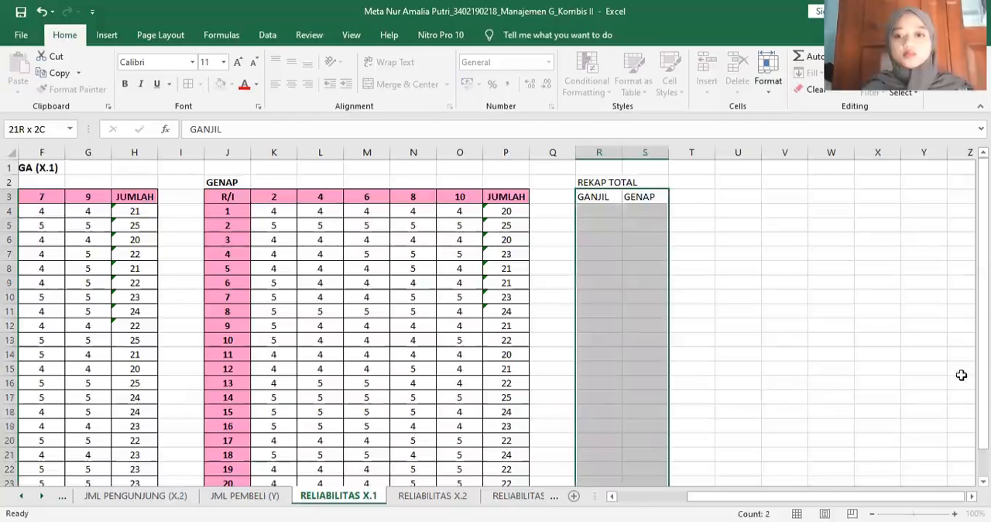
{"action": "left_click", "coordinate": [611, 198]}
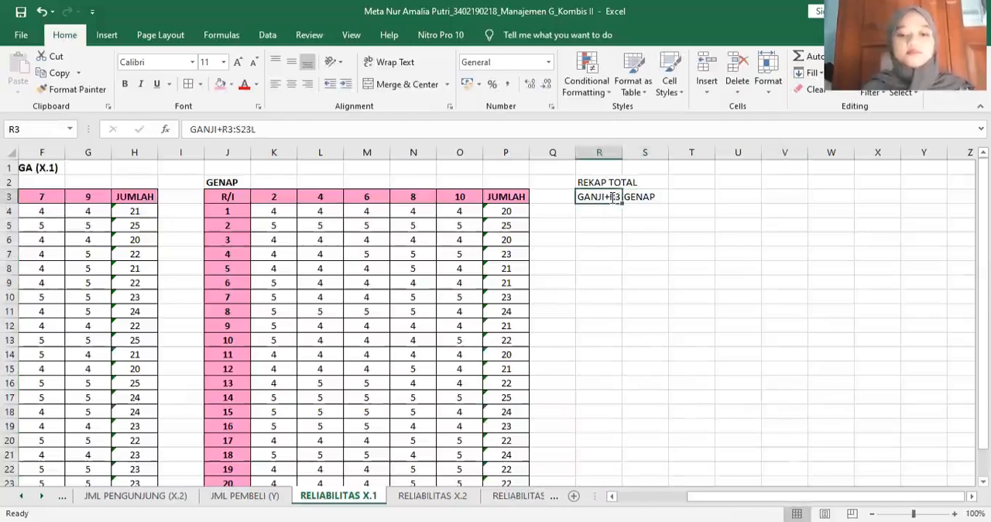
{"action": "type", "text": "GANJIL"}
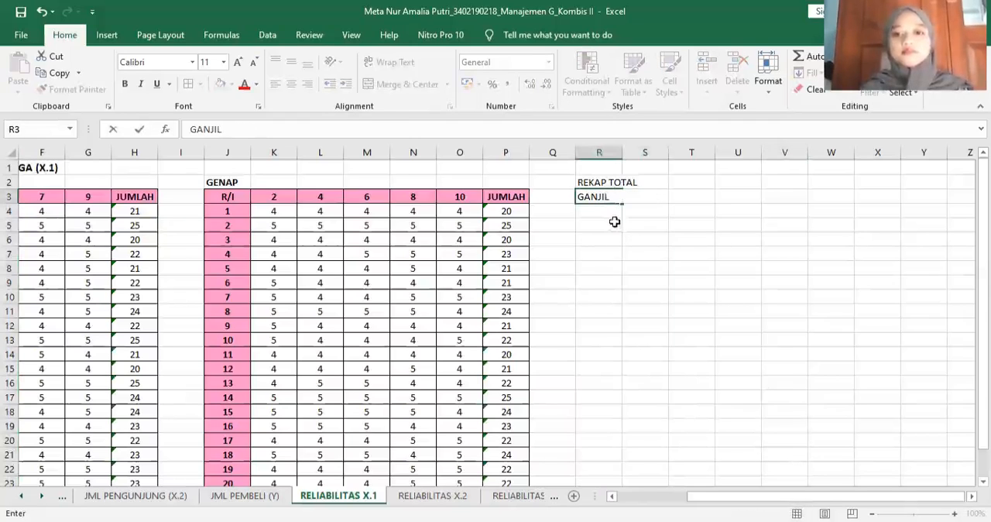
{"action": "key", "text": "F2"}
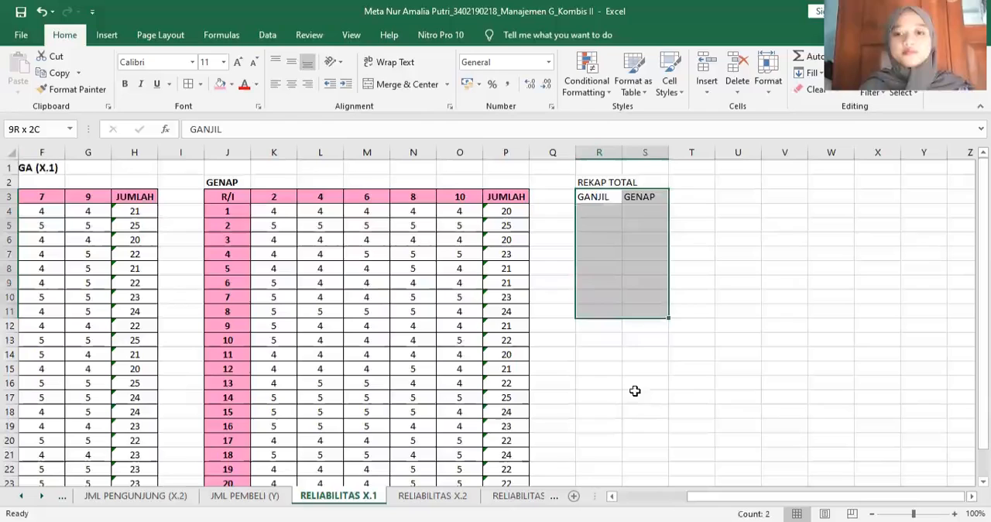
{"action": "left_click_drag", "start_coordinate": [633, 390], "coordinate": [645, 442]}
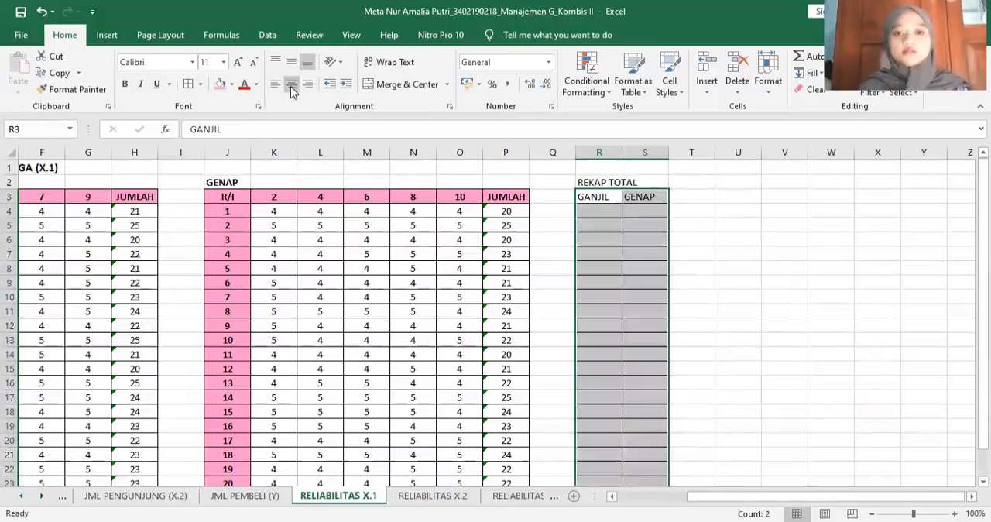
- Link the first respondent's recap totals with the formulas =H4 in R4 and =P4 in S4
{"action": "left_click", "coordinate": [611, 212]}
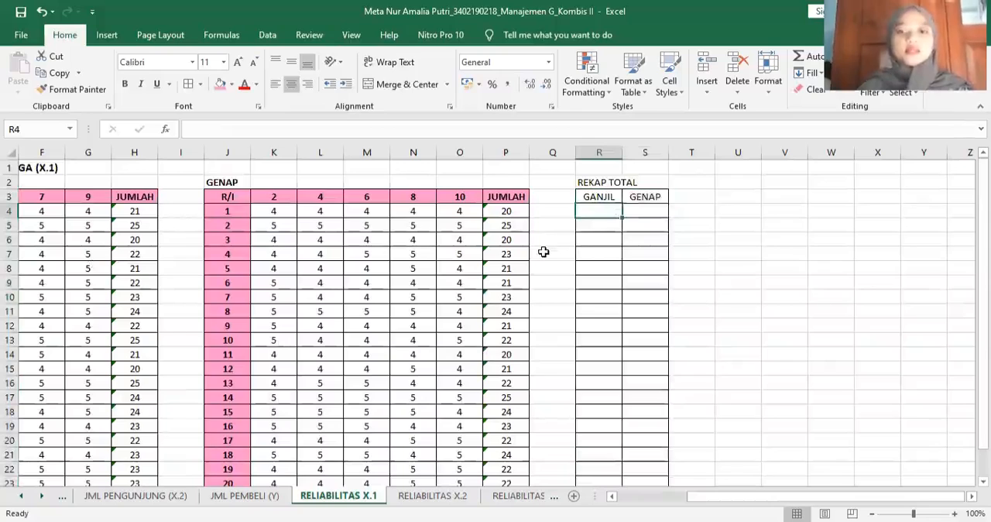
{"action": "type", "text": "="}
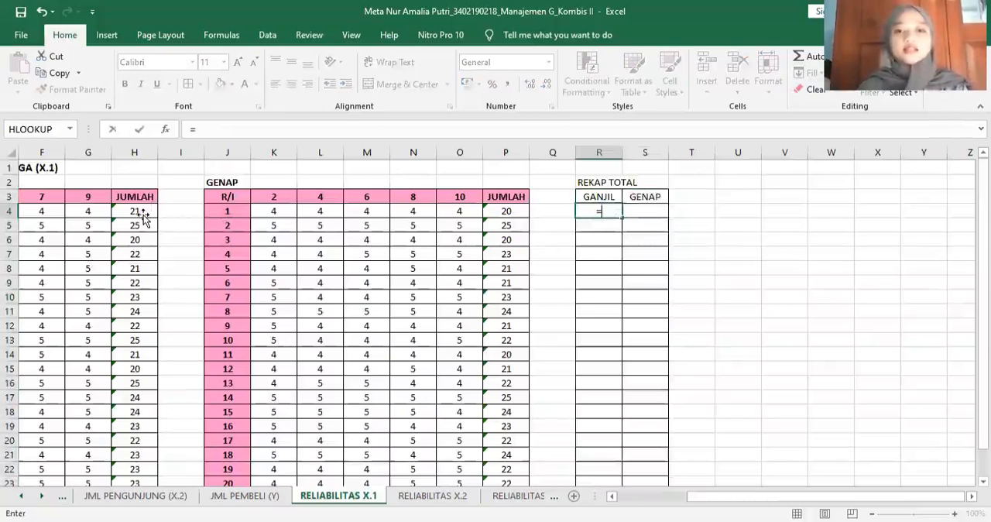
{"action": "left_click", "coordinate": [143, 214]}
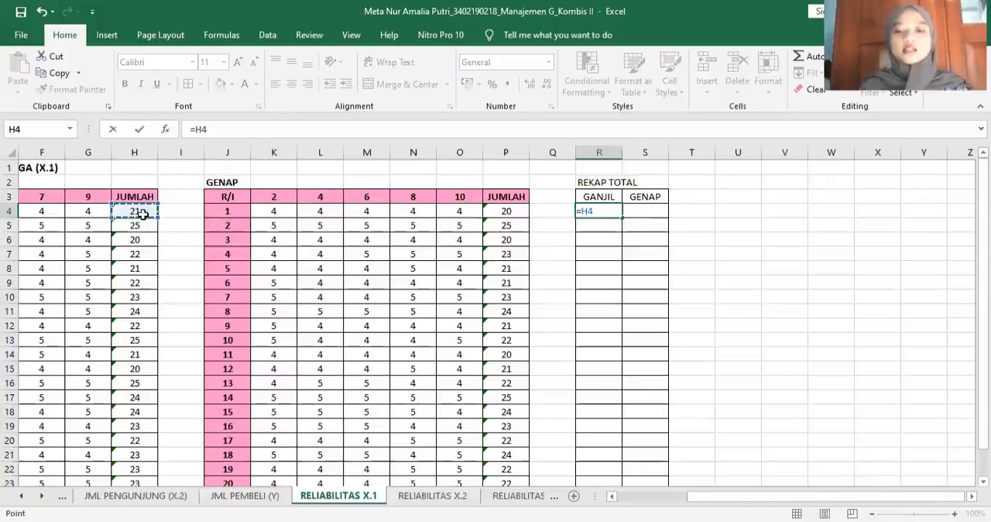
{"action": "key", "text": "Return"}
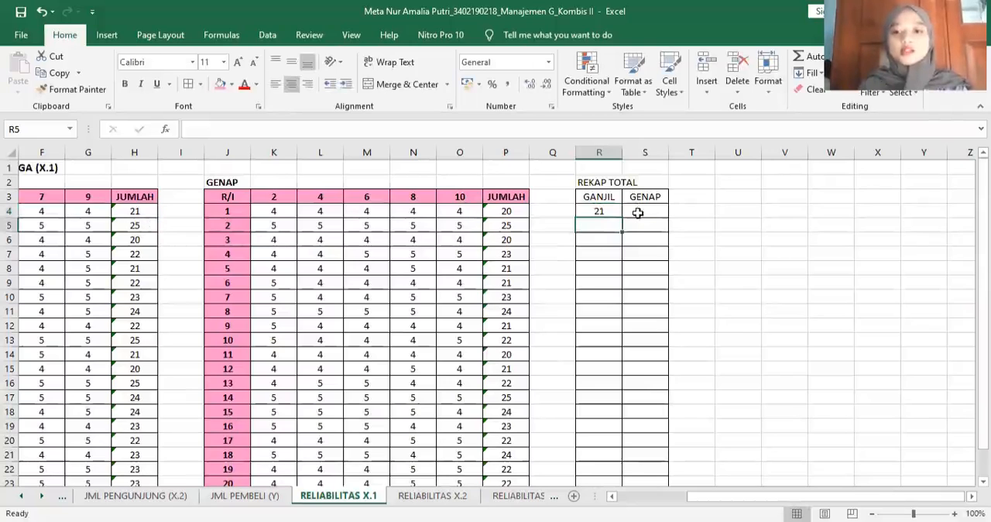
{"action": "left_click", "coordinate": [637, 212]}
{"action": "type", "text": "="}
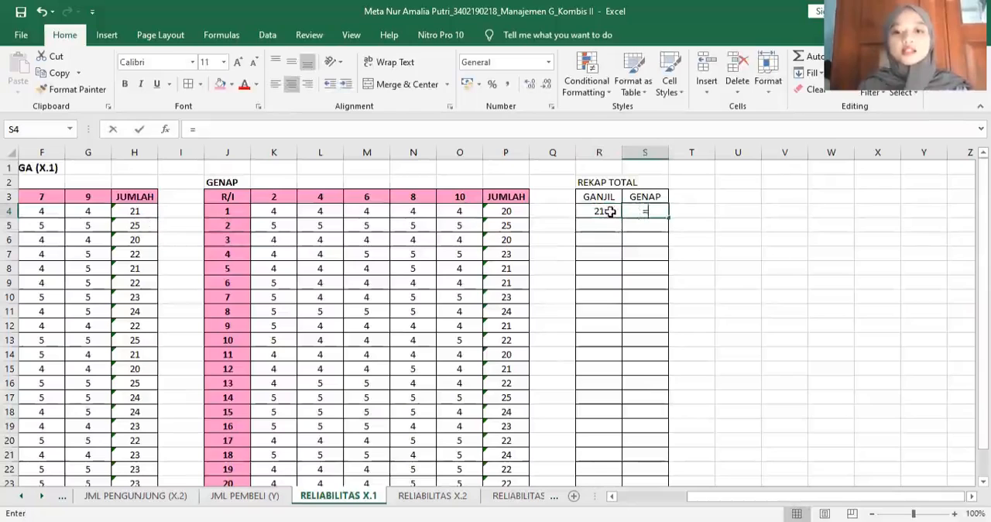
{"action": "left_click", "coordinate": [518, 212]}
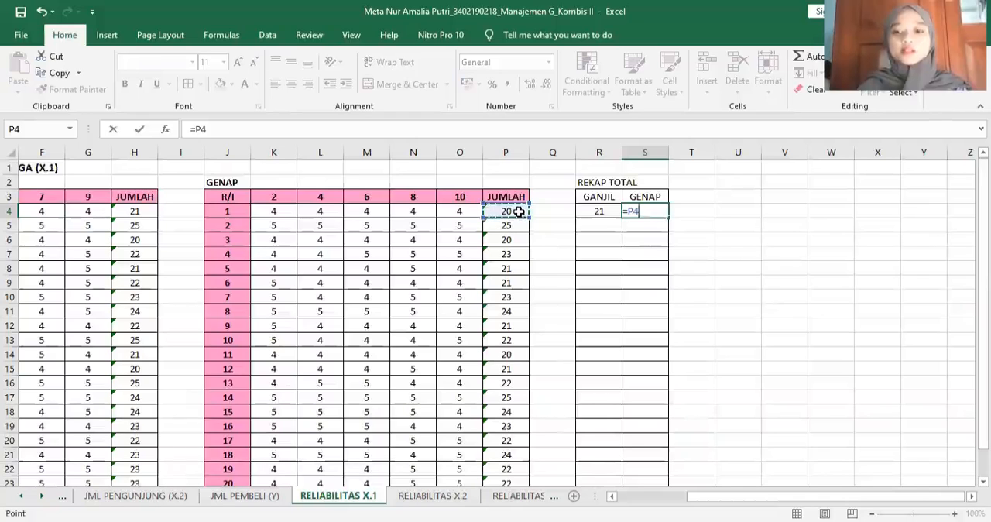
{"action": "key", "text": "Return"}
- Copy the R4:S4 formulas down through row 23 to recap the odd and even totals of all 20 respondents
{"action": "left_click", "coordinate": [597, 211]}
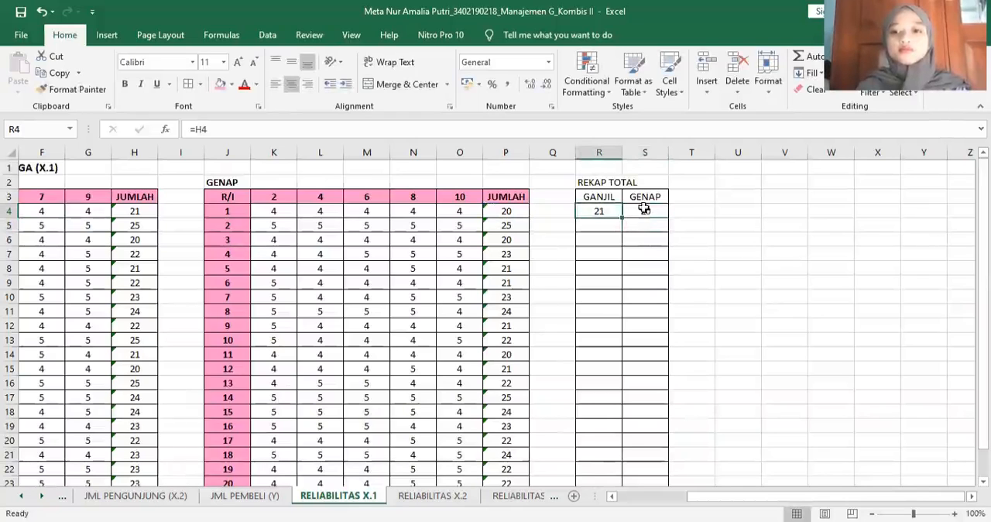
{"action": "left_click", "coordinate": [644, 210], "text": "shift"}
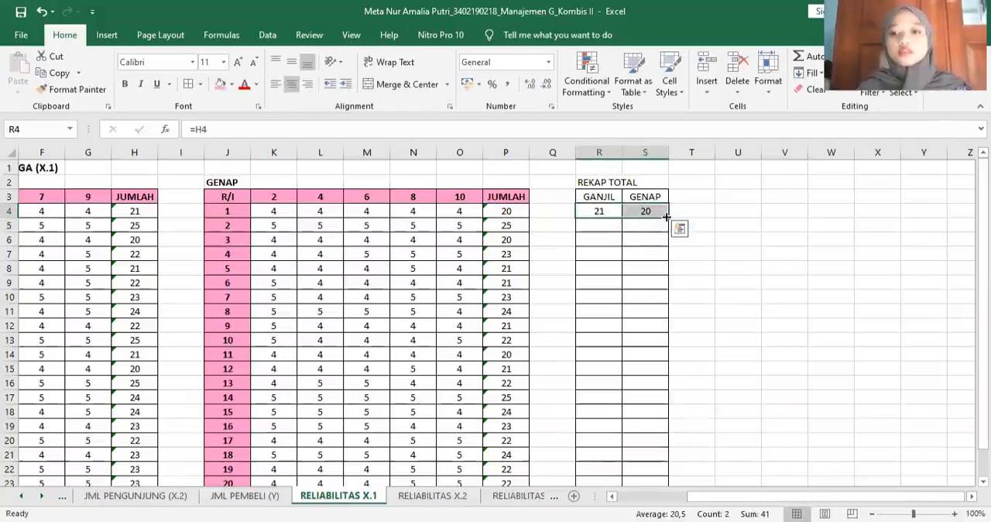
{"action": "left_click_drag", "start_coordinate": [666, 217], "coordinate": [760, 428]}
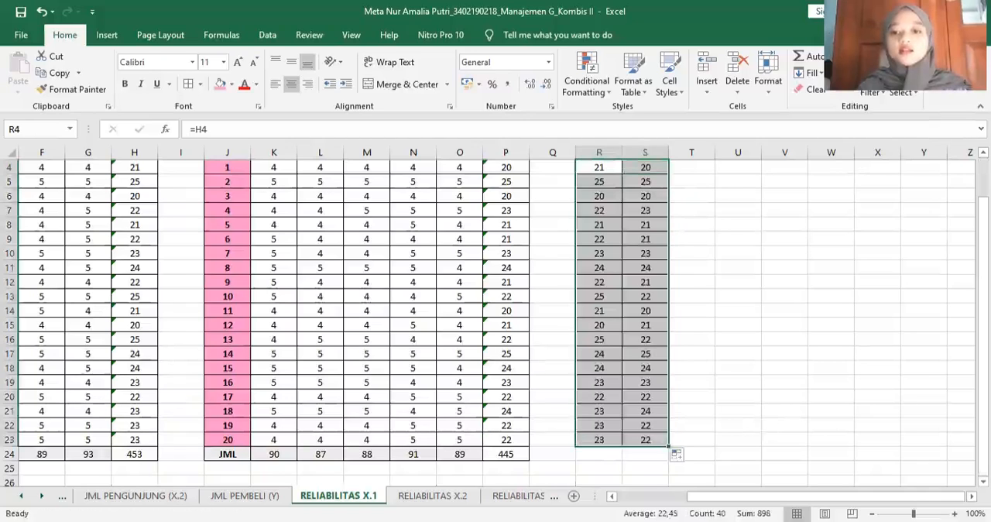
{"action": "left_click", "coordinate": [762, 425]}
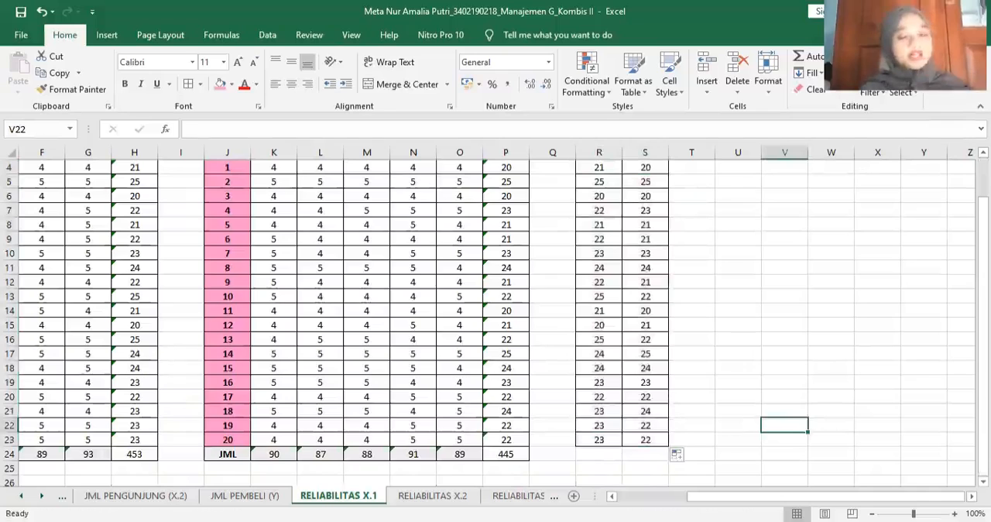
{"action": "scroll", "coordinate": [495, 310], "scroll_direction": "up", "scroll_amount": 1}
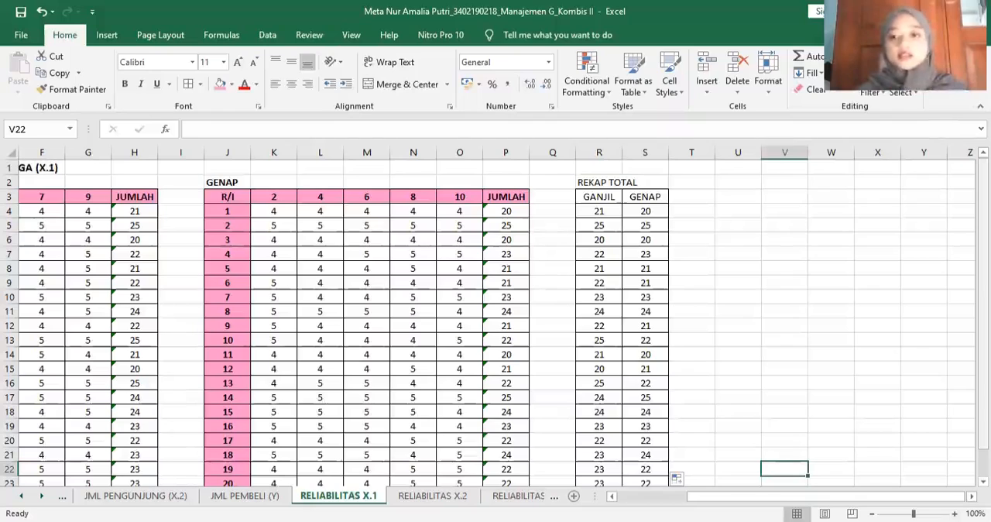
- Start a Correlation analysis from the Data Analysis tools with R3:S23 as its input range
{"action": "left_click", "coordinate": [740, 196]}
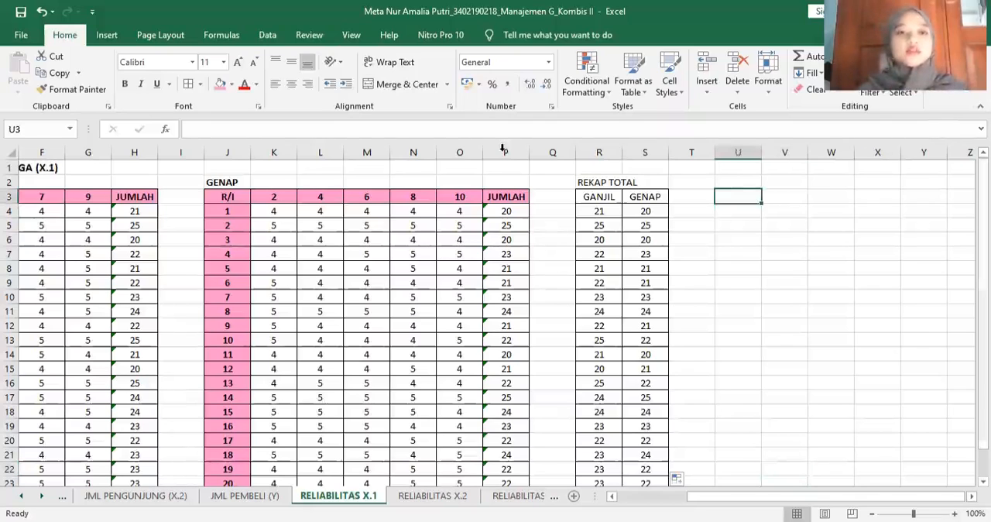
{"action": "left_click", "coordinate": [267, 39]}
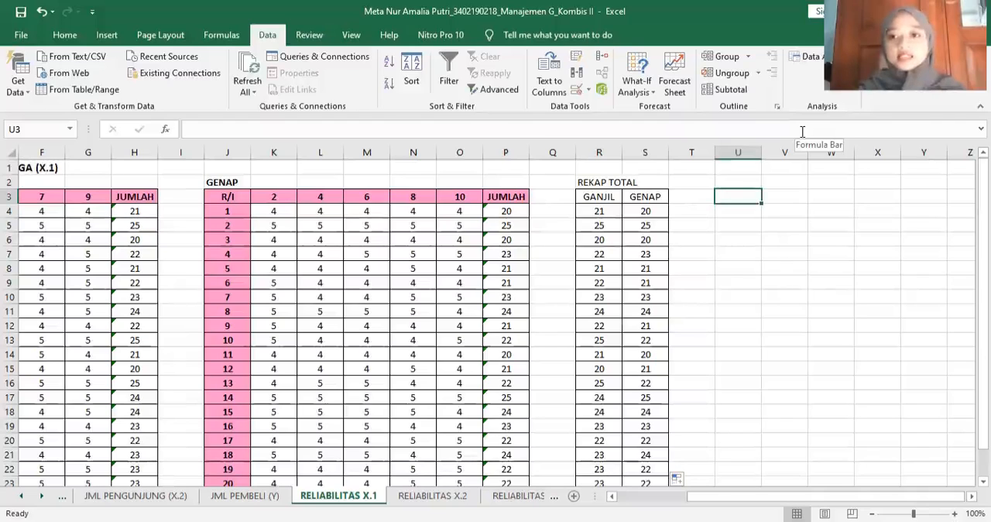
{"action": "left_click", "coordinate": [797, 56]}
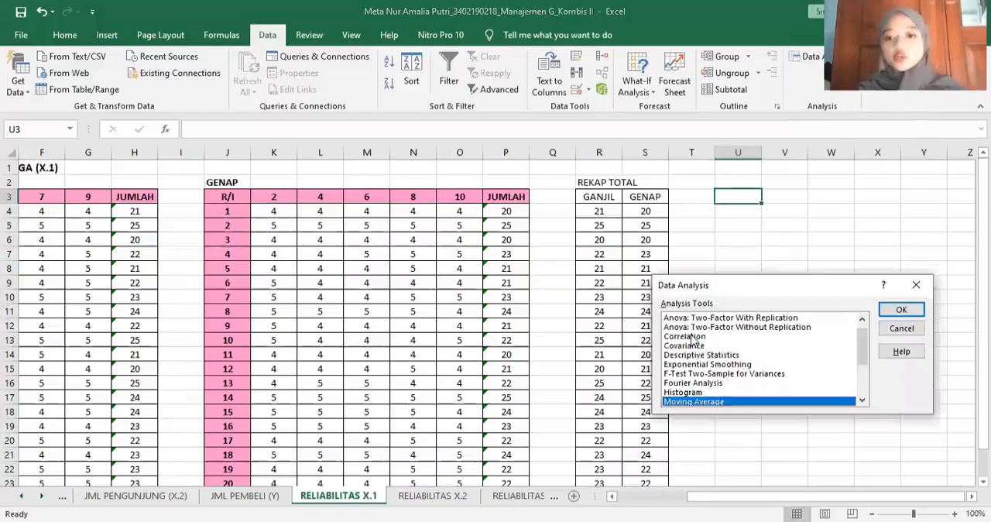
{"action": "left_click", "coordinate": [691, 336]}
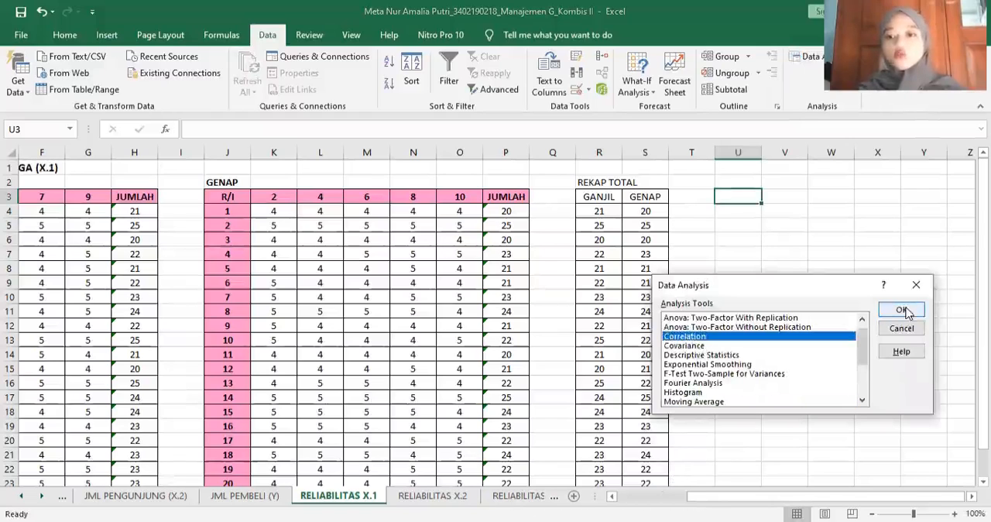
{"action": "left_click", "coordinate": [905, 311]}
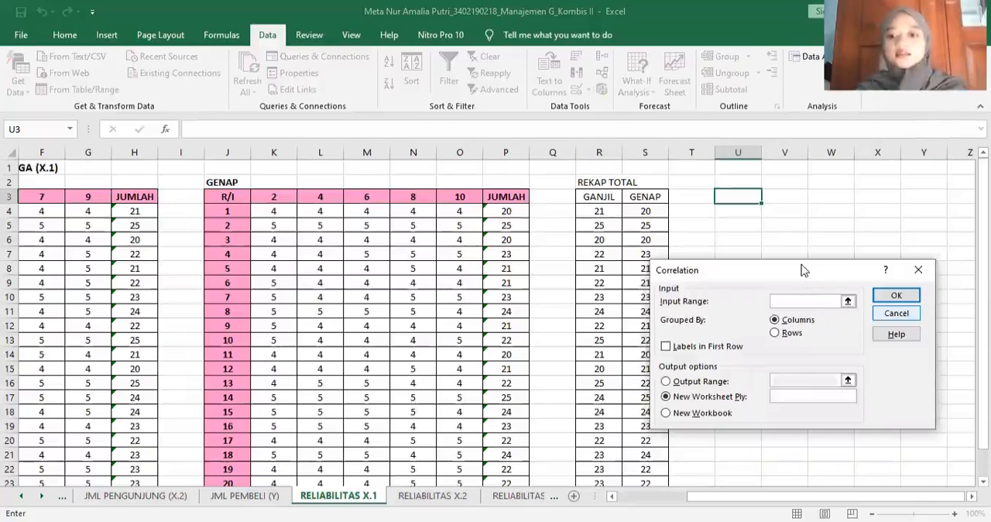
{"action": "left_click_drag", "start_coordinate": [802, 270], "coordinate": [841, 287]}
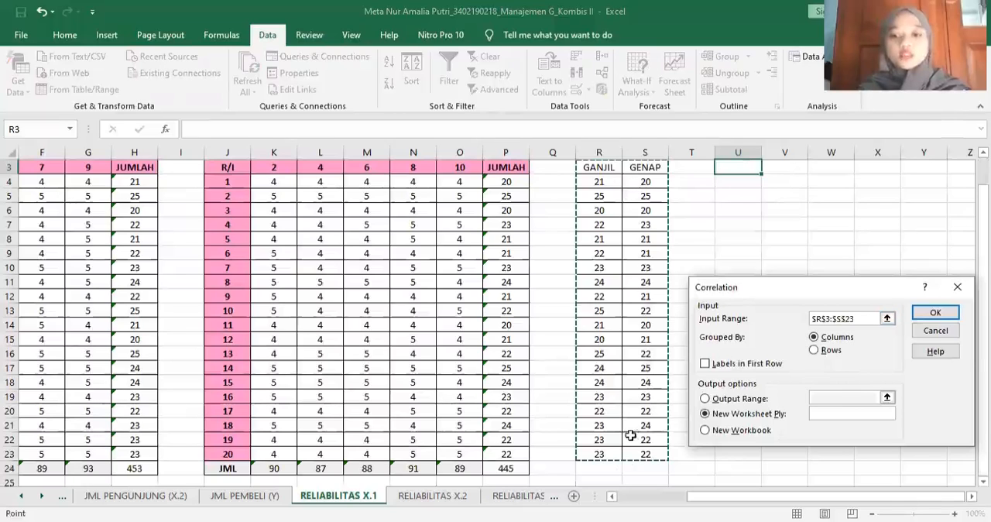
- Treat the first row as labels, set the output range to U3, and run the correlation
{"action": "left_click", "coordinate": [705, 364]}
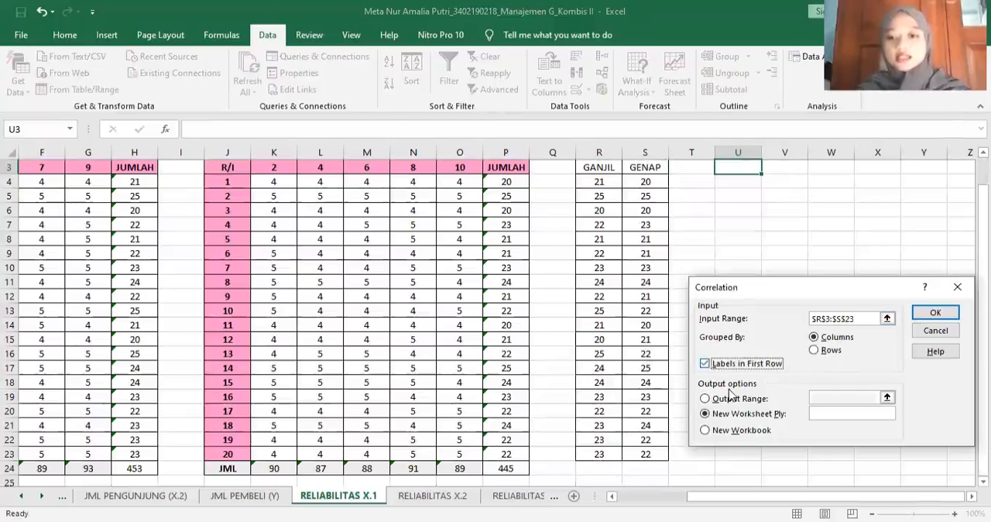
{"action": "left_click", "coordinate": [704, 399]}
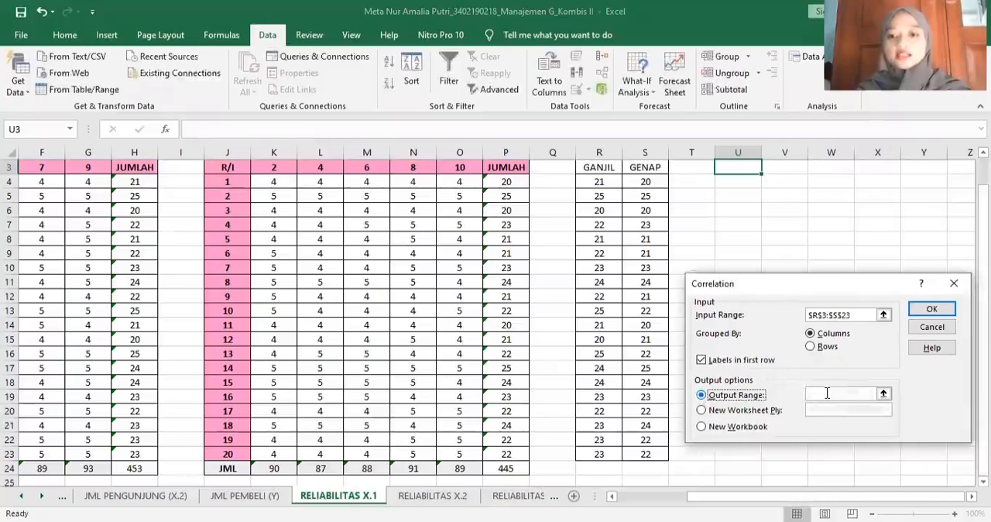
{"action": "left_click", "coordinate": [826, 392]}
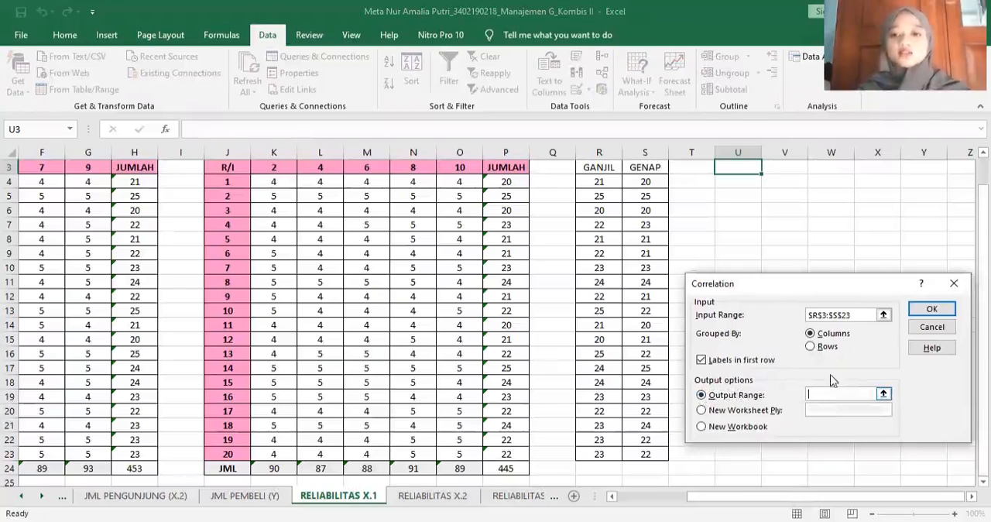
{"action": "left_click", "coordinate": [736, 167]}
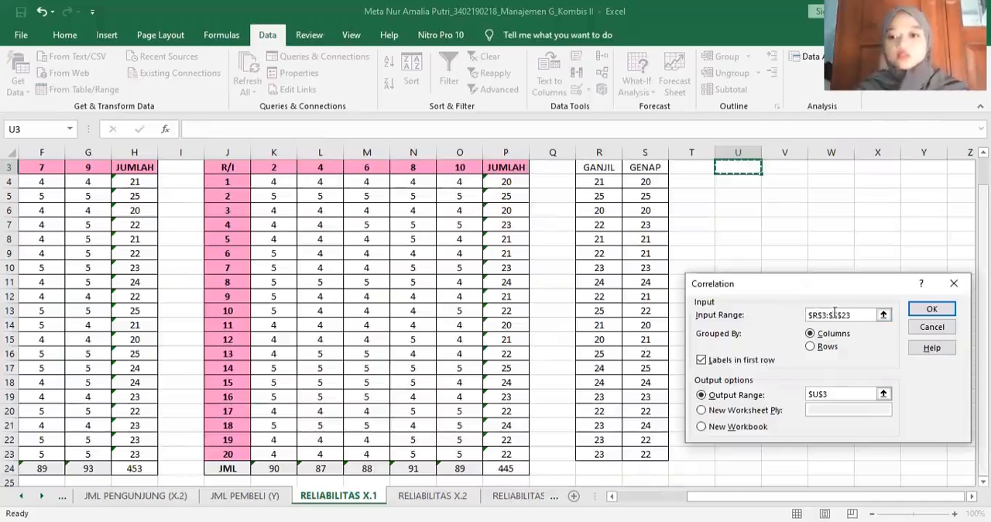
{"action": "scroll", "coordinate": [619, 232], "scroll_direction": "up", "scroll_amount": 1}
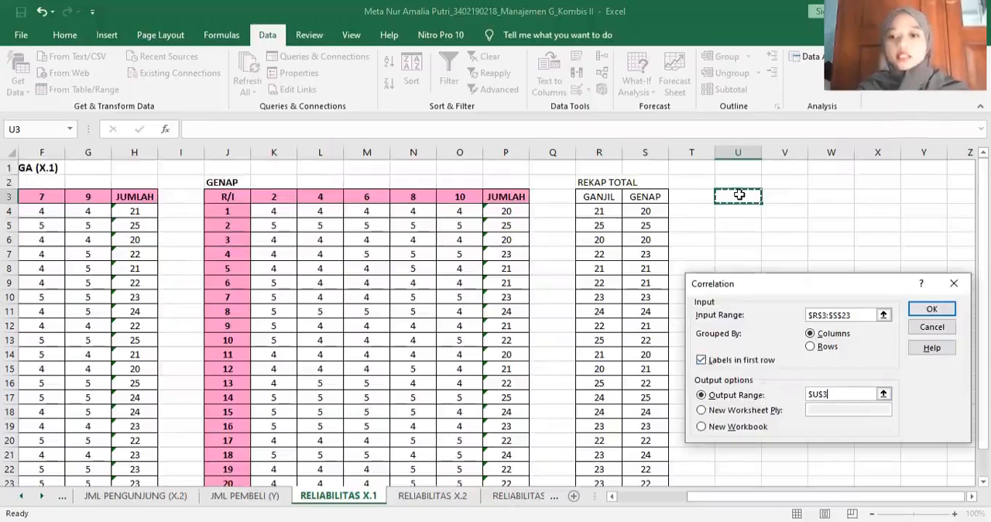
{"action": "left_click", "coordinate": [928, 307]}
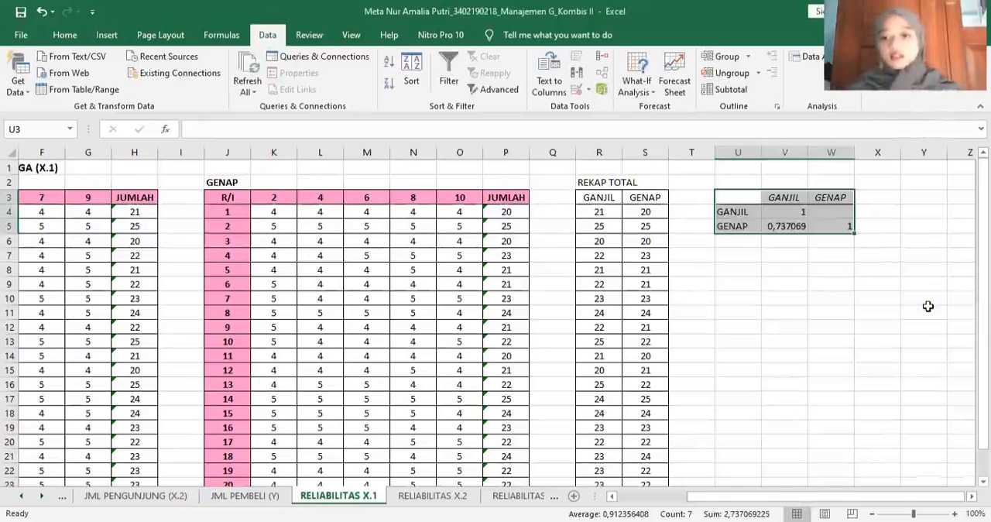
- Enter the conclusion in U8: "JADI DIPEROLEH ANGKA RELIABILITY PADA VARIABEL KUALITAS PELAYANAN ADALAH 0,74 ARTINYA TINGKAT KEPERCAYAAN HASIL JAWABAN RESPONDEN ADALAH BAIK"
{"action": "left_click", "coordinate": [746, 267]}
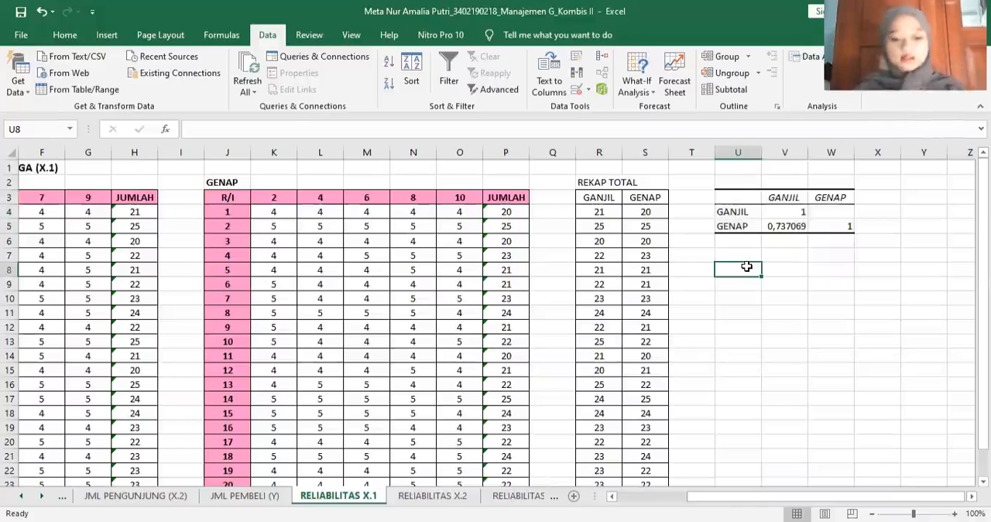
{"action": "type", "text": "JADI DI"}
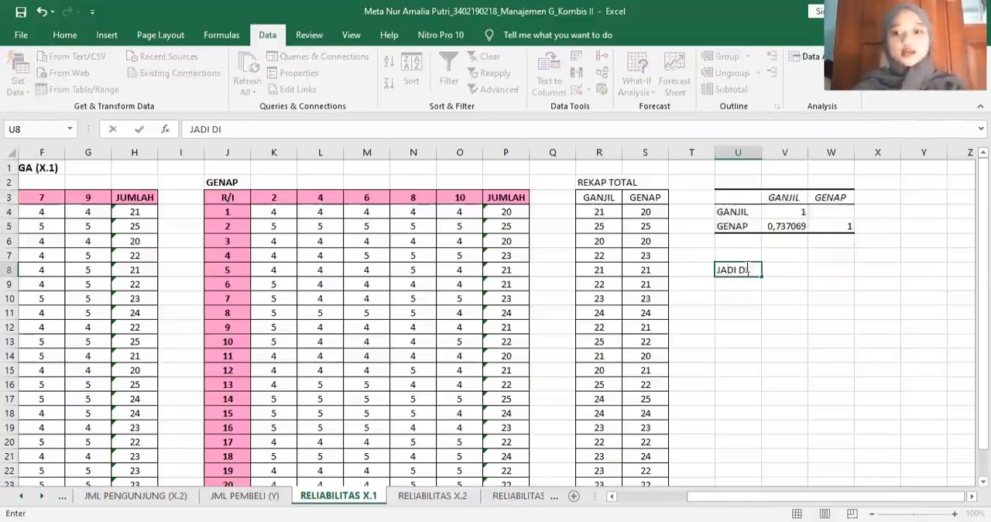
{"action": "type", "text": "PEROLEH ANGKA RELIABILITY"}
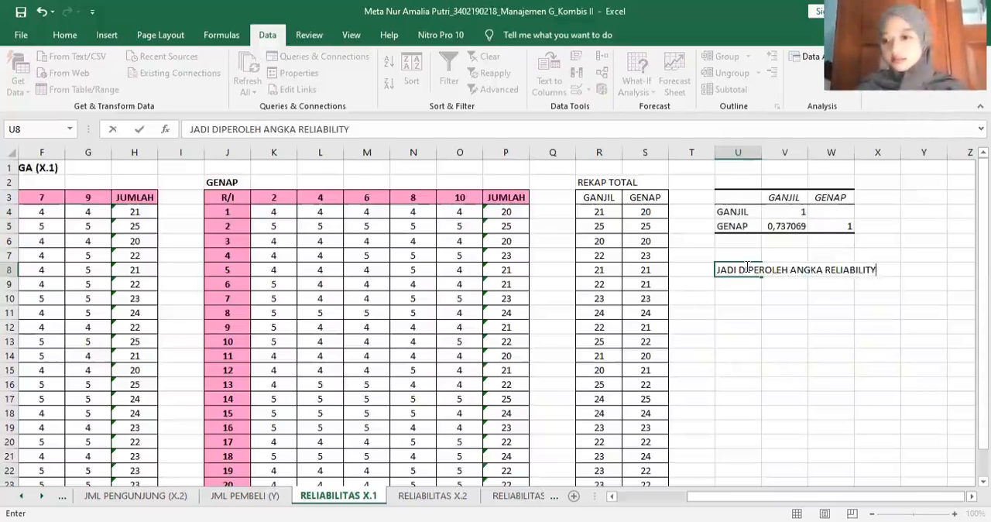
{"action": "type", "text": " PADA VARIABEL "}
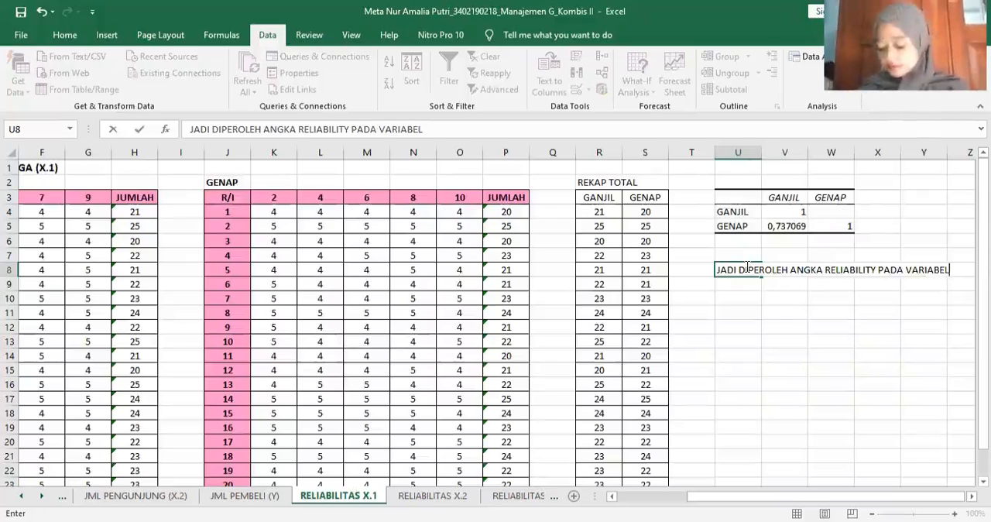
{"action": "type", "text": "KUALIT"}
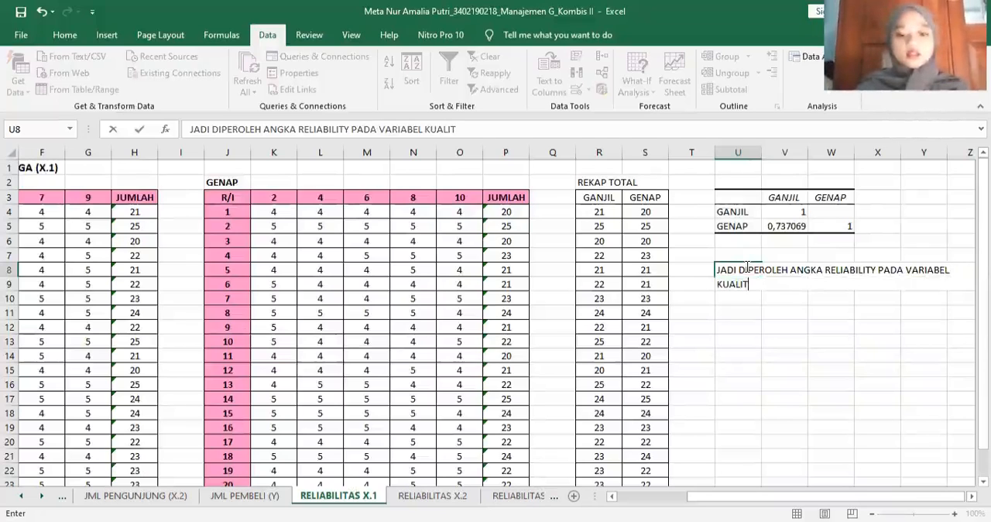
{"action": "type", "text": "AS PEK"}
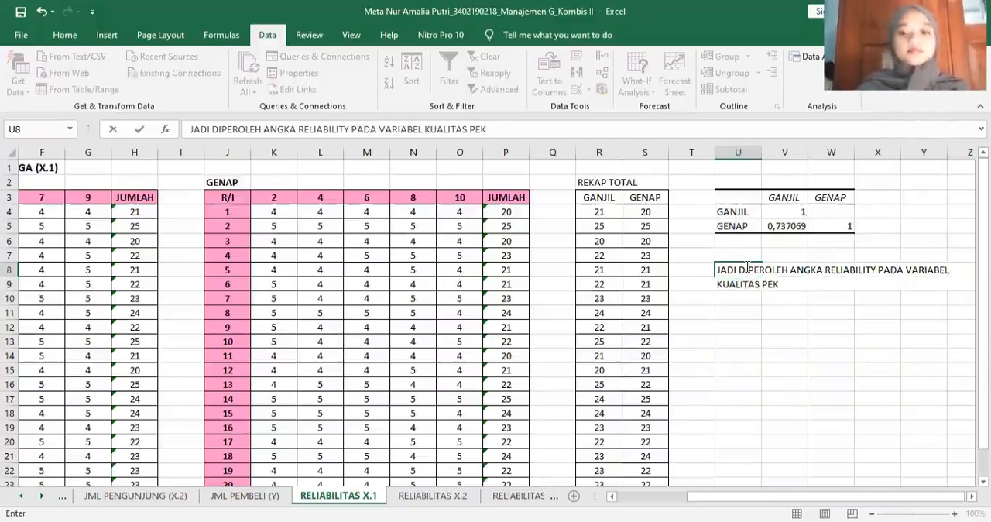
{"action": "key", "text": "BackSpace"}
{"action": "type", "text": "LAYANAN "}
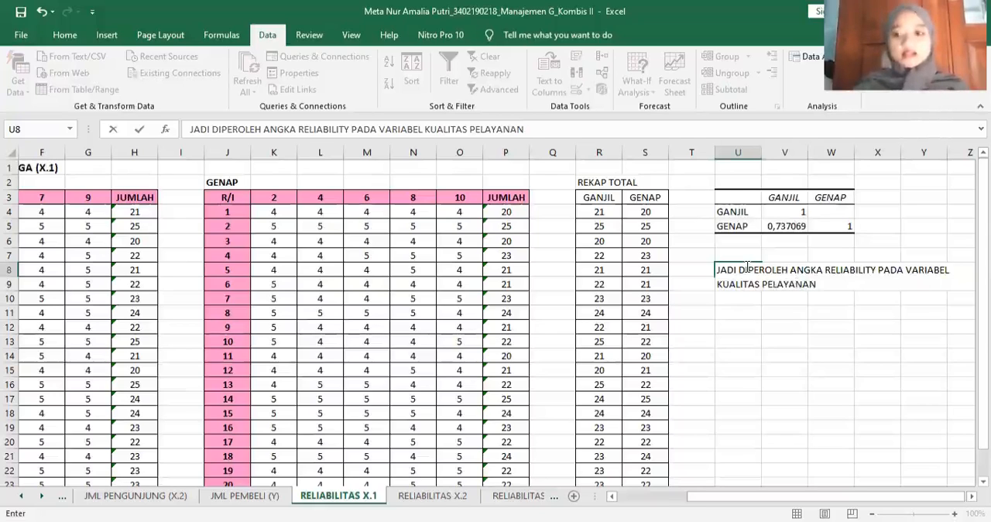
{"action": "type", "text": "ADALAH 0,"}
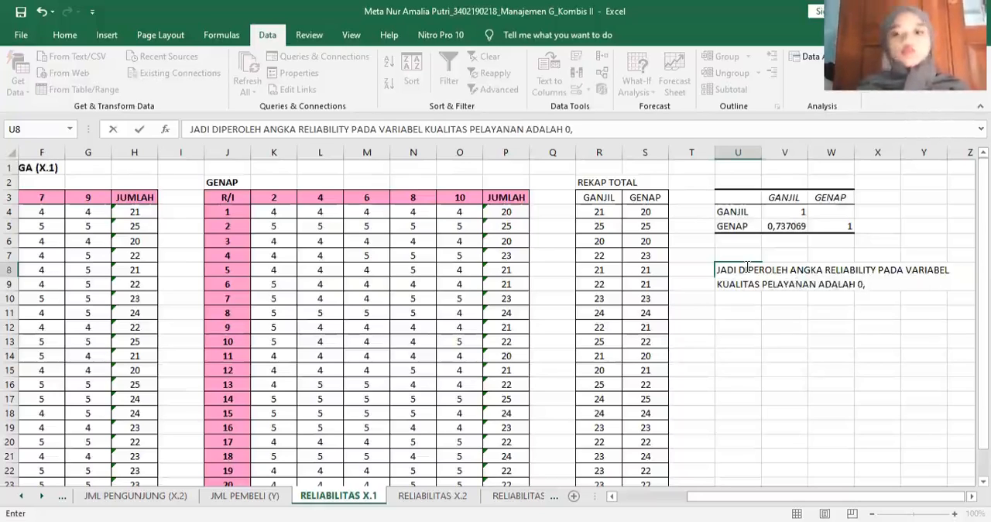
{"action": "type", "text": "74"}
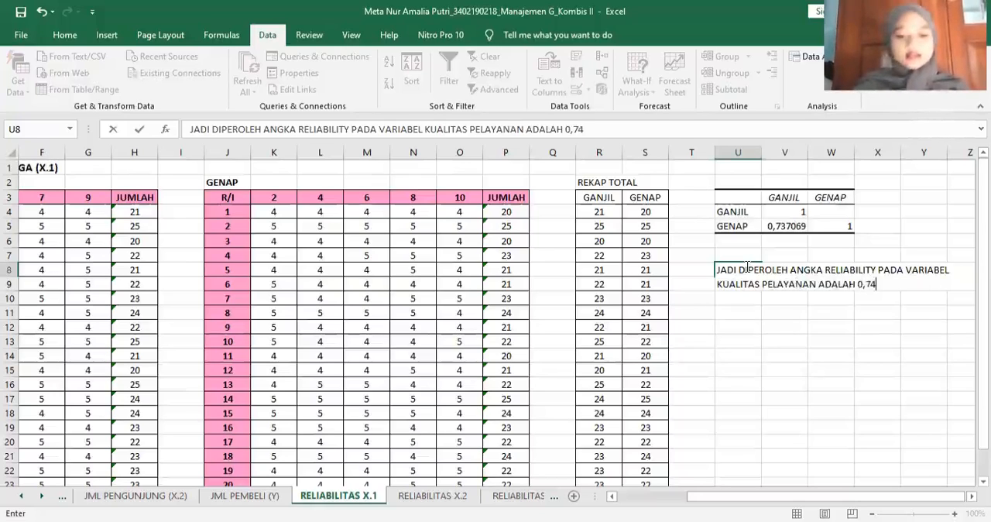
{"action": "type", "text": " ARTINYA TINGKAT"}
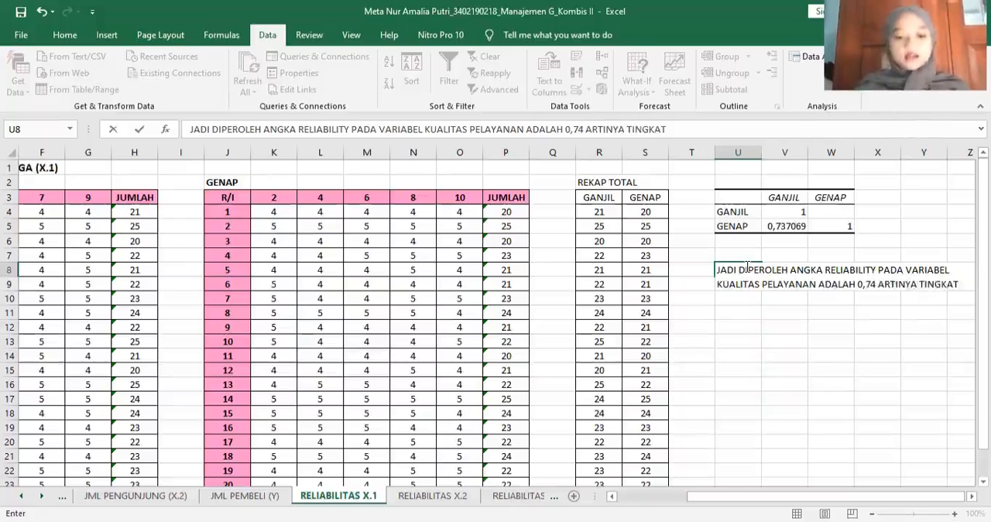
{"action": "type", "text": " KEP"}
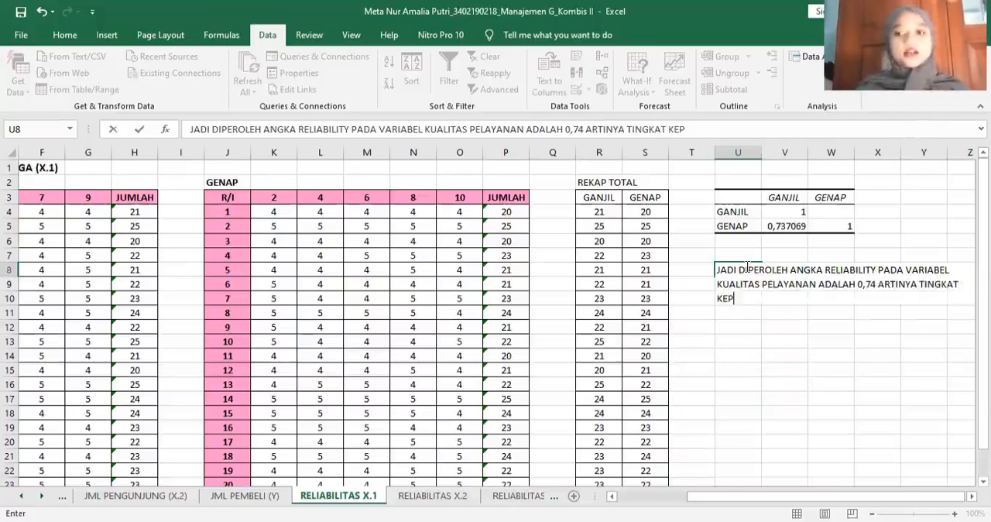
{"action": "type", "text": "ERCAYAAN"}
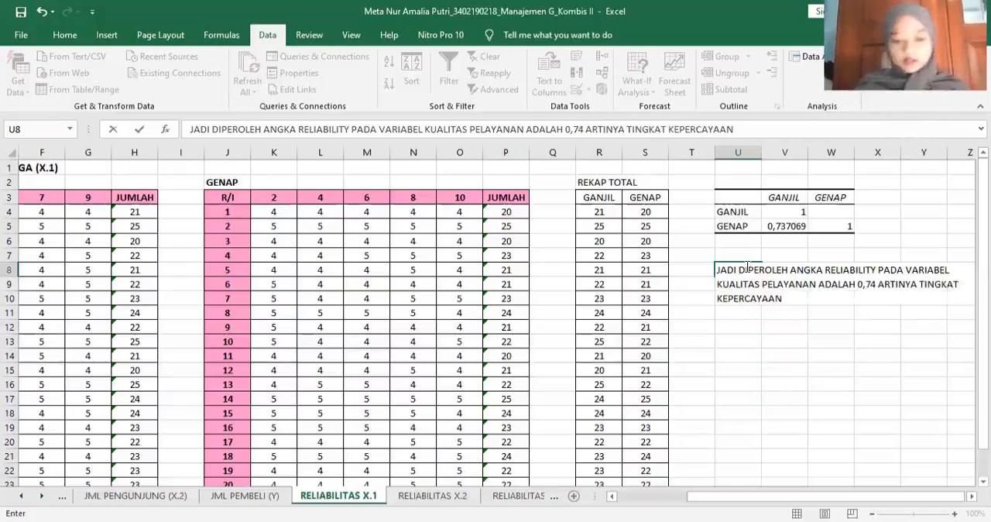
{"action": "type", "text": " HASI"}
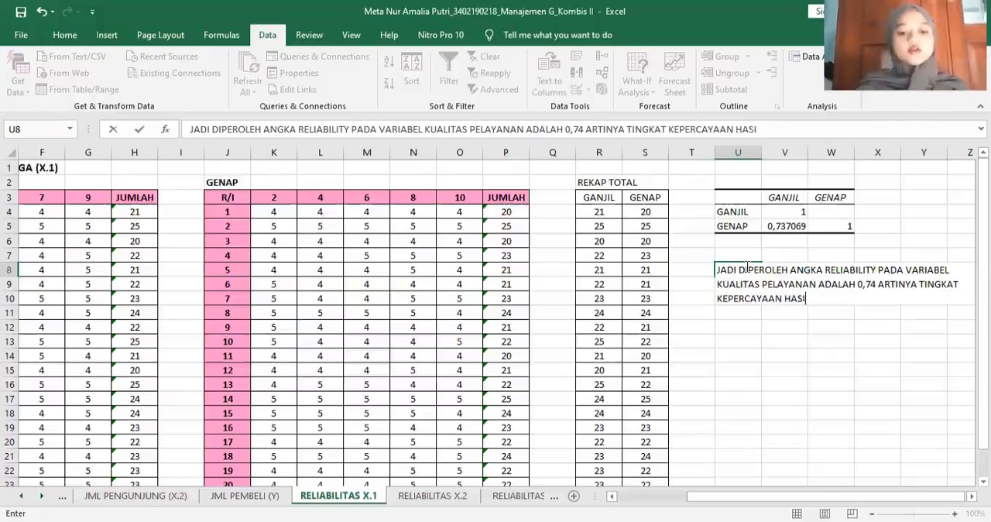
{"action": "type", "text": "L JAWABAN RESPONDEN"}
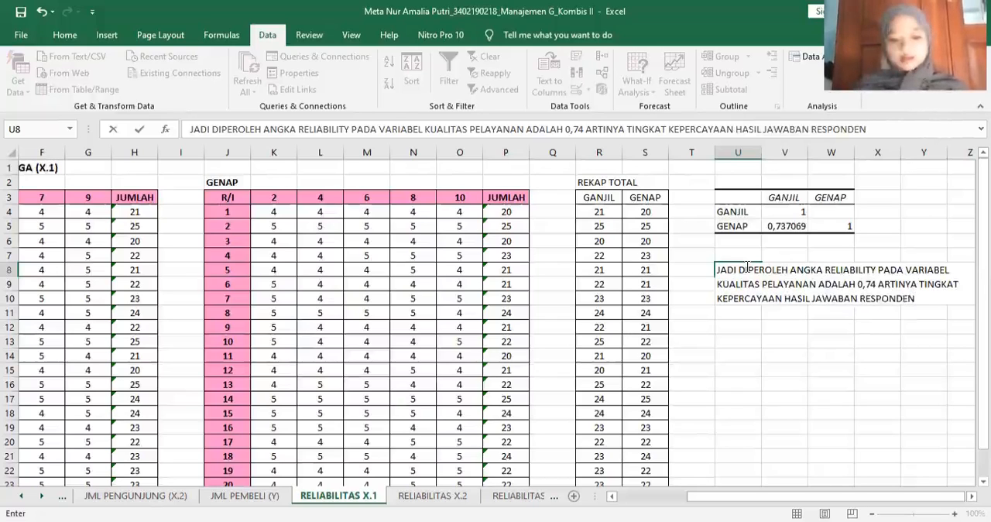
{"action": "type", "text": "ADALAH"}
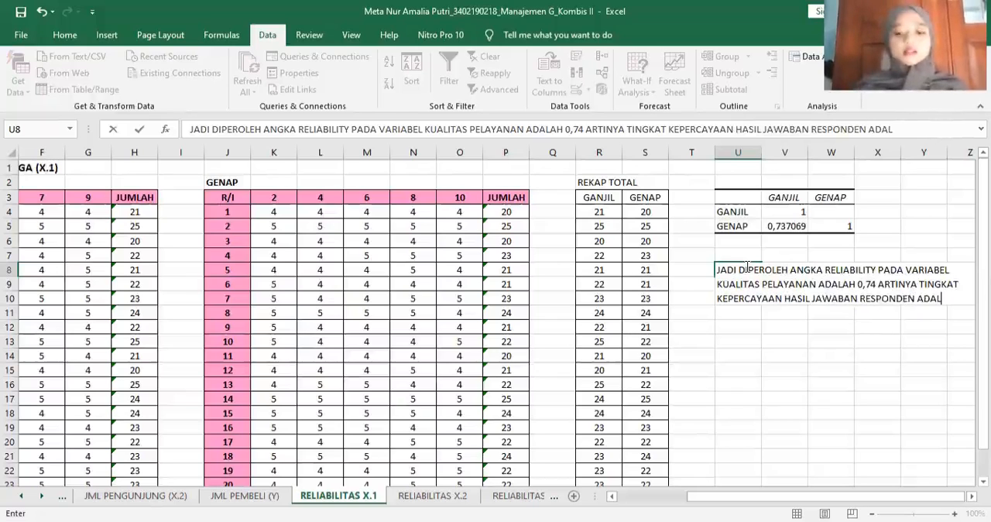
{"action": "type", "text": " BAIK"}
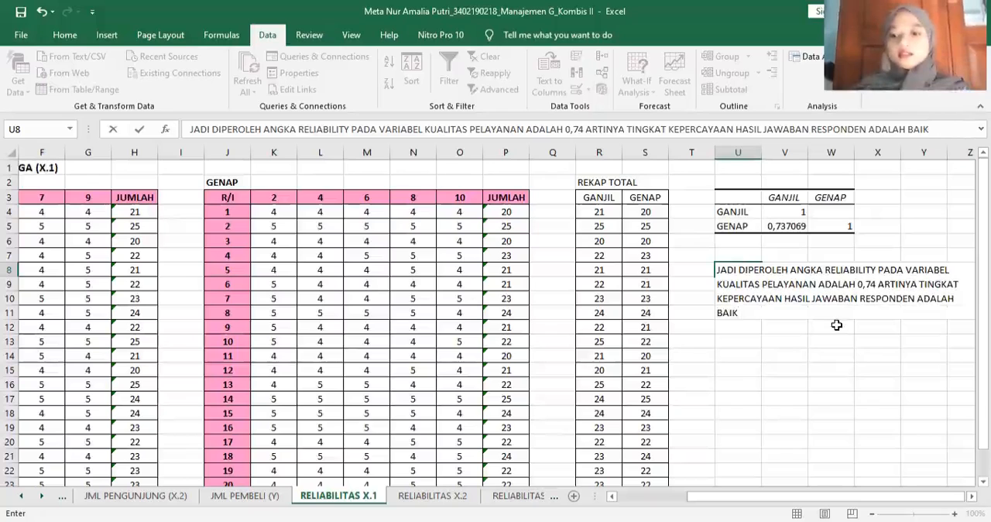
{"action": "key", "text": "Return"}
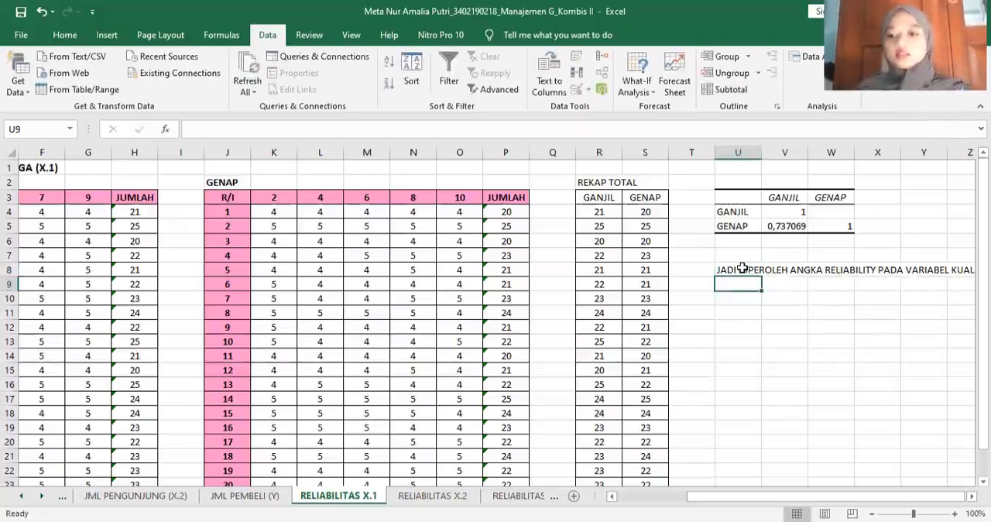
- Format U8:Y12 as one merged cell with wrapped text, horizontal Justify and vertical Top alignment for the conclusion
{"action": "left_click_drag", "start_coordinate": [742, 268], "coordinate": [910, 326]}
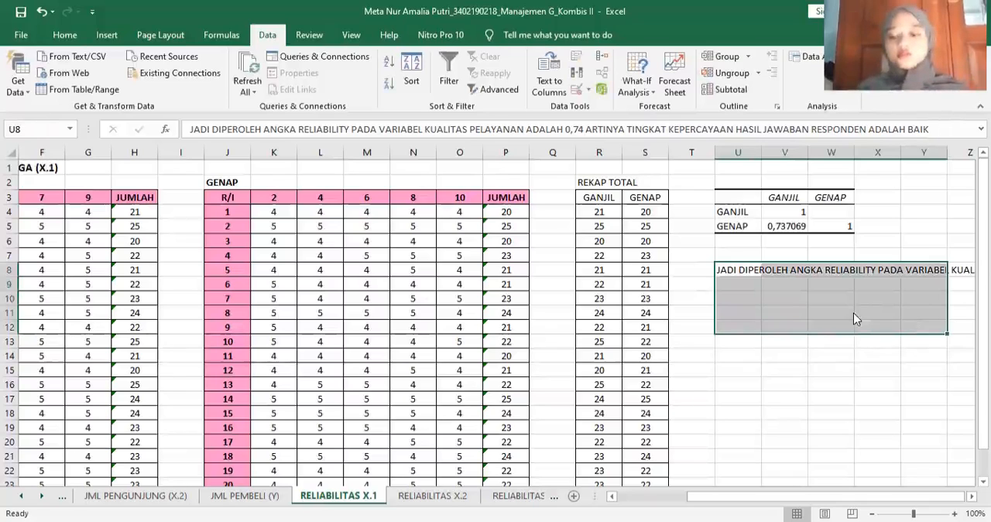
{"action": "key", "text": "ctrl+1"}
{"action": "left_click", "coordinate": [718, 267]}
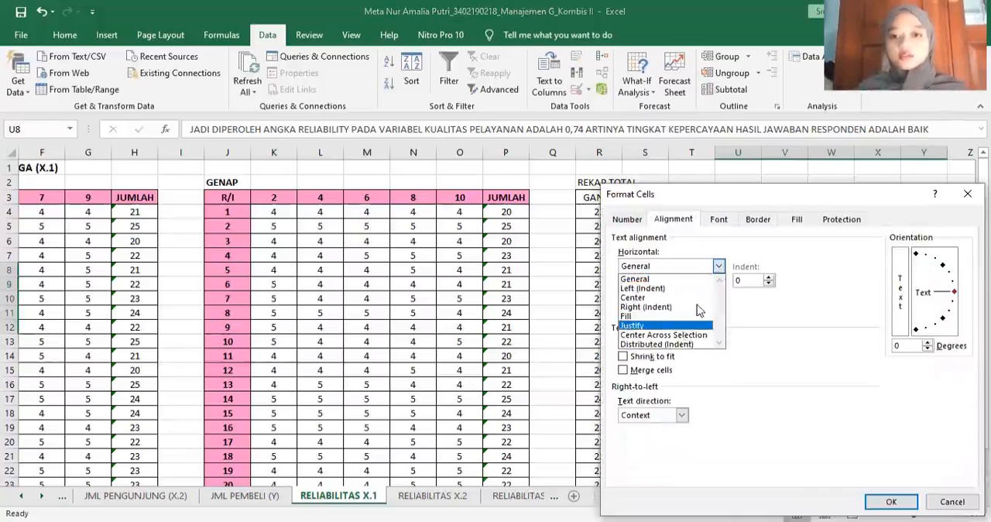
{"action": "left_click", "coordinate": [680, 325]}
{"action": "left_click", "coordinate": [719, 296]}
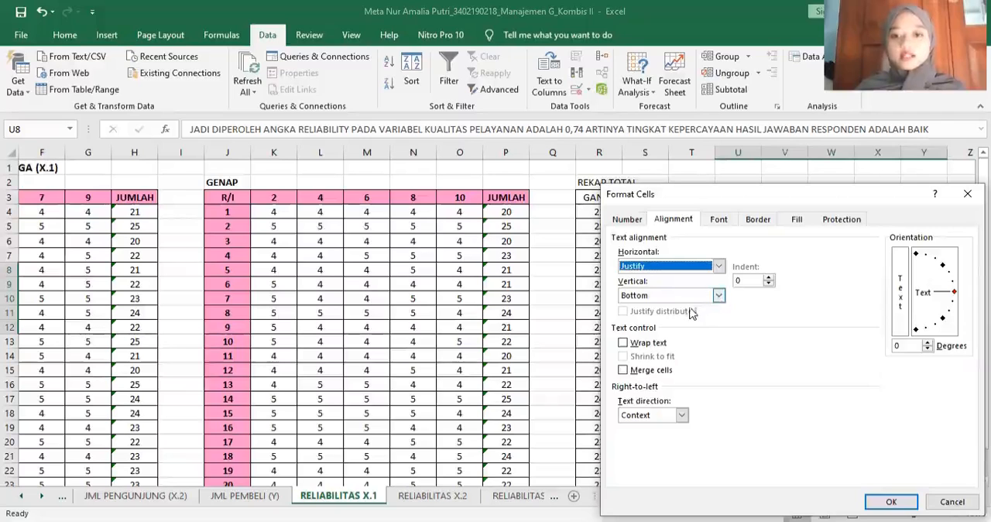
{"action": "left_click", "coordinate": [692, 310]}
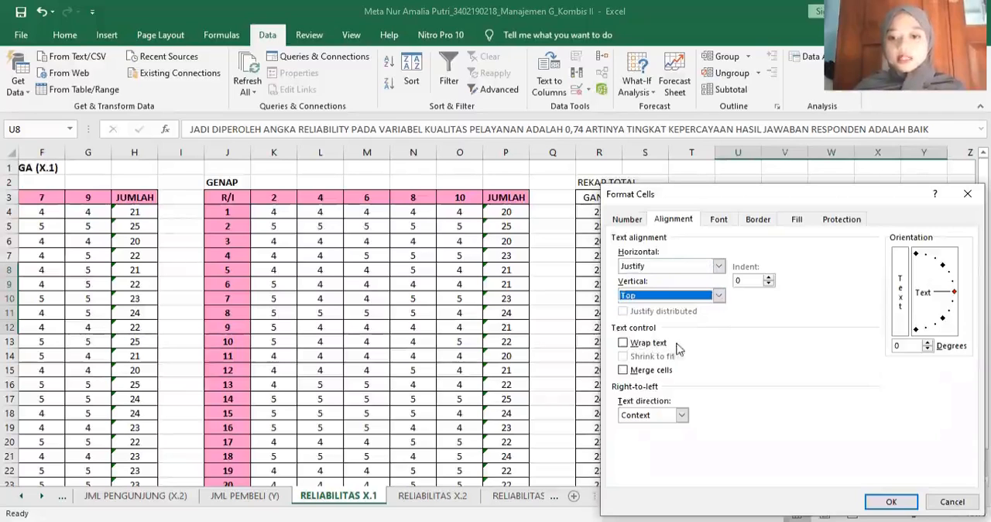
{"action": "left_click", "coordinate": [623, 343]}
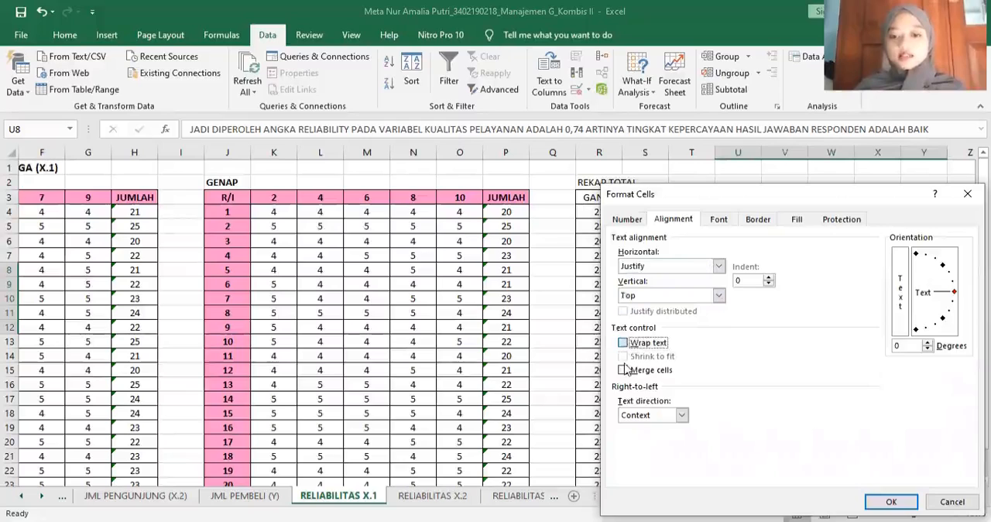
{"action": "left_click", "coordinate": [623, 371]}
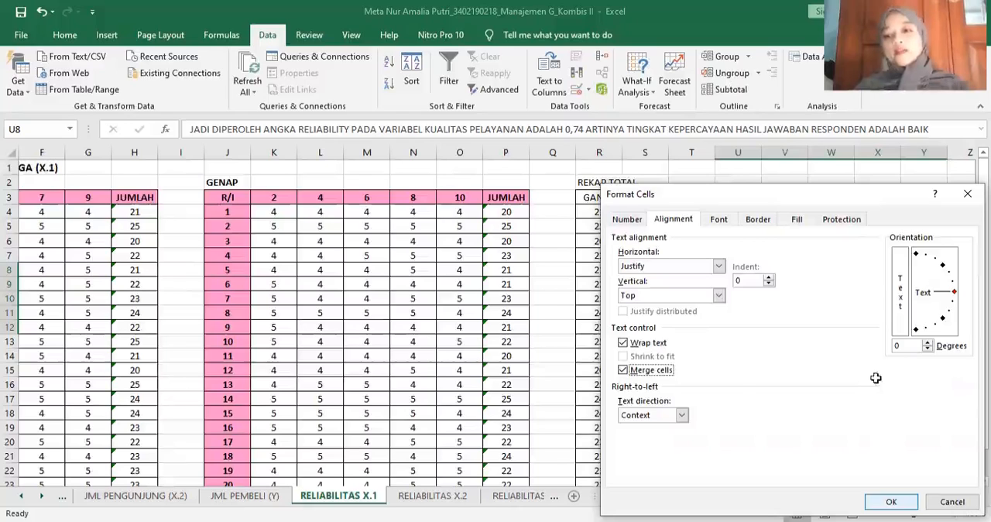
{"action": "key", "text": "Return"}
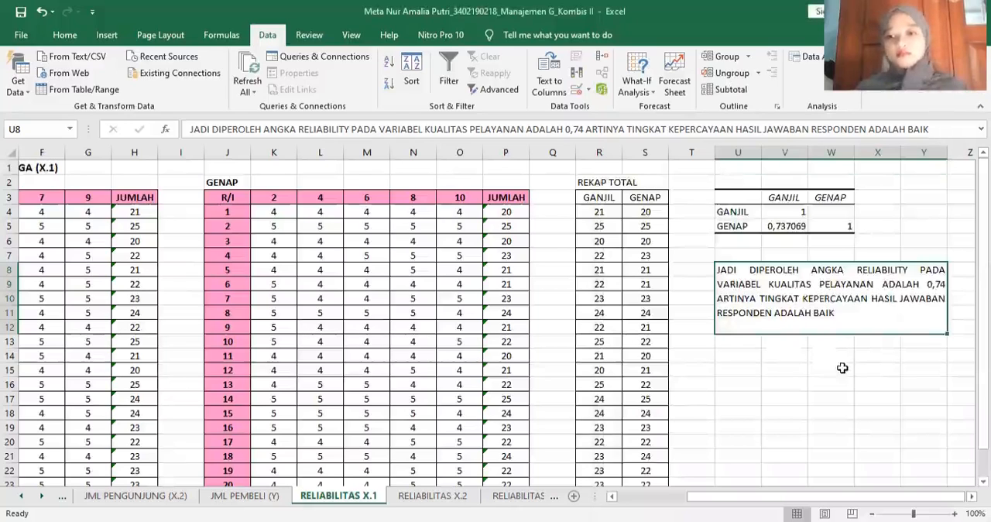
{"action": "left_click", "coordinate": [842, 368]}
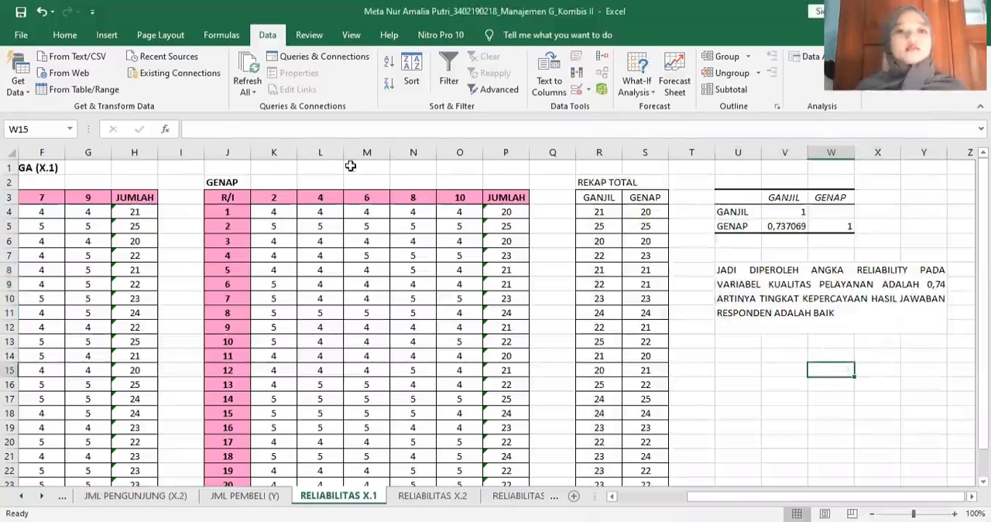
- Fill the merged conclusion cell at U8 with light purple
{"action": "left_click", "coordinate": [805, 308]}
{"action": "left_click", "coordinate": [72, 37]}
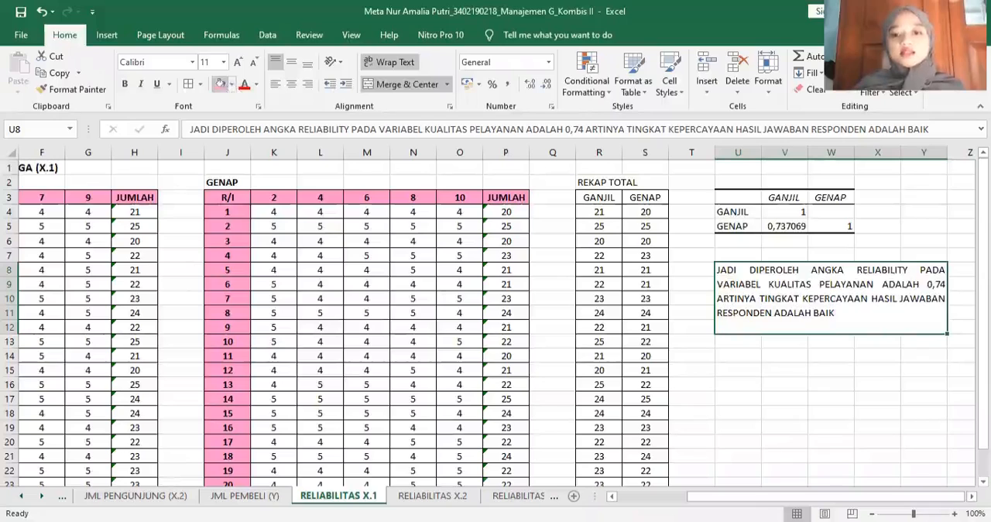
{"action": "left_click", "coordinate": [221, 84]}
{"action": "left_click", "coordinate": [784, 441]}
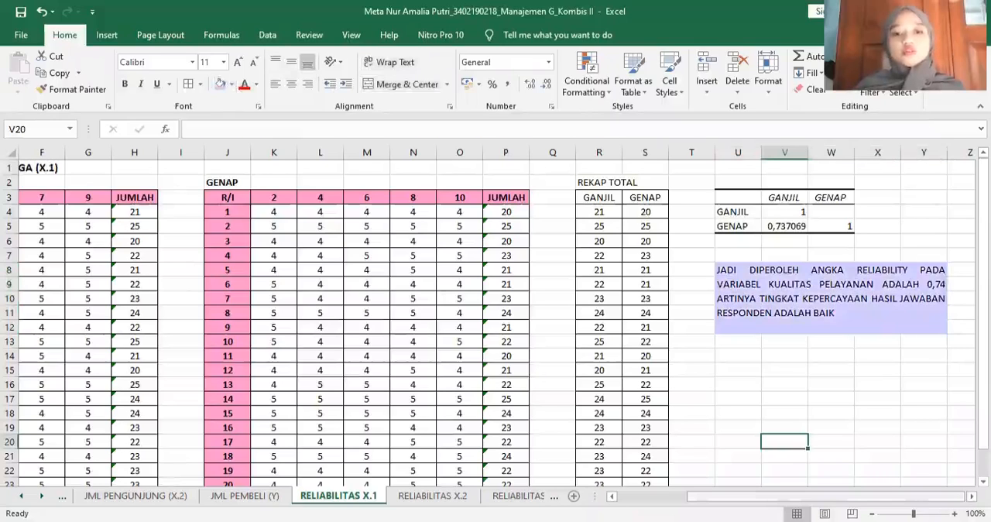
{"action": "left_click_drag", "start_coordinate": [797, 495], "coordinate": [728, 495]}
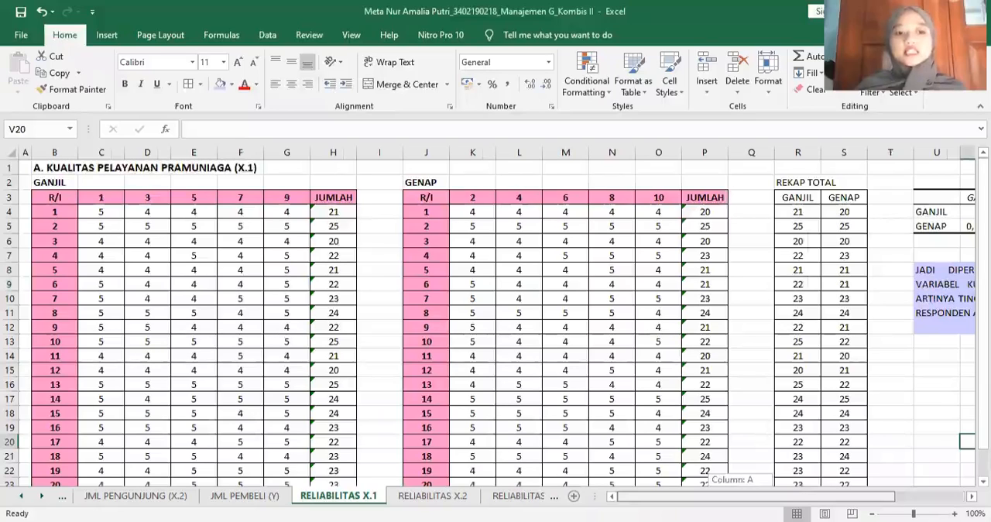
{"action": "left_click_drag", "start_coordinate": [728, 496], "coordinate": [797, 496]}
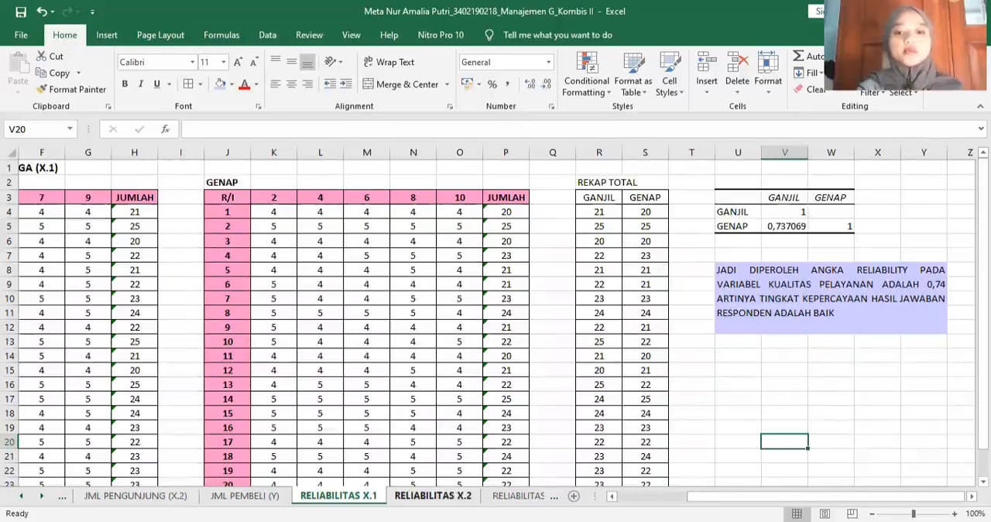
{"action": "left_click", "coordinate": [433, 495]}
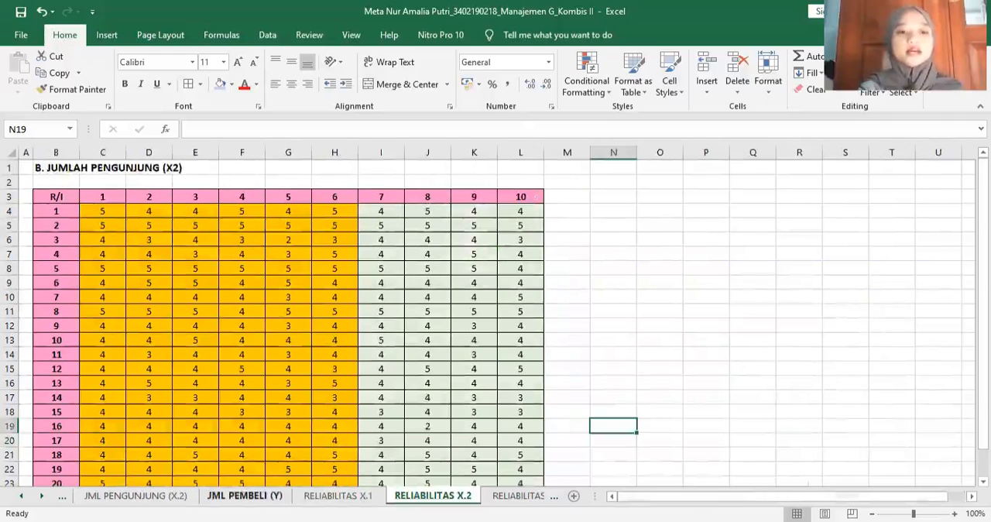
{"action": "left_click", "coordinate": [135, 496]}
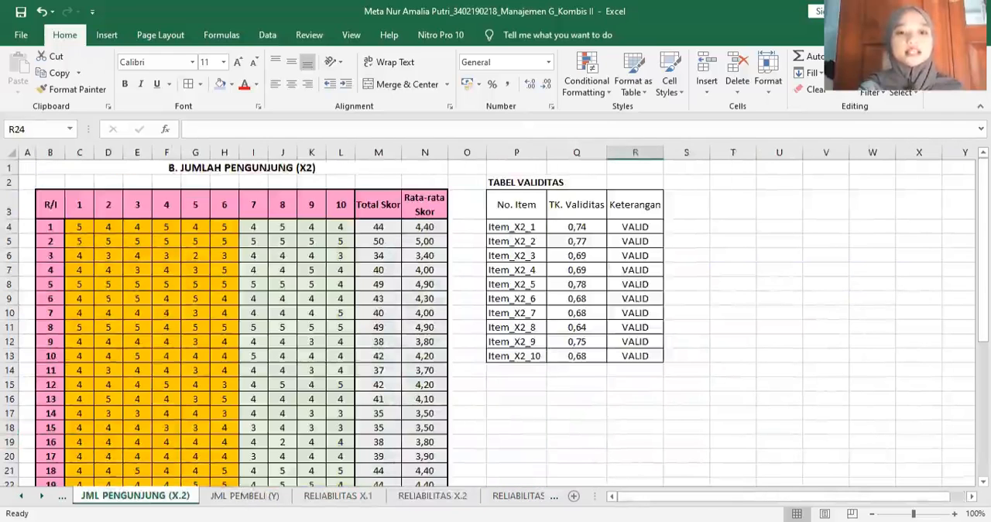
- On the RELIABILITAS X.2 sheet, copy the visitor score table B3:L24 and paste the duplicate starting at O3
{"action": "left_click", "coordinate": [447, 499]}
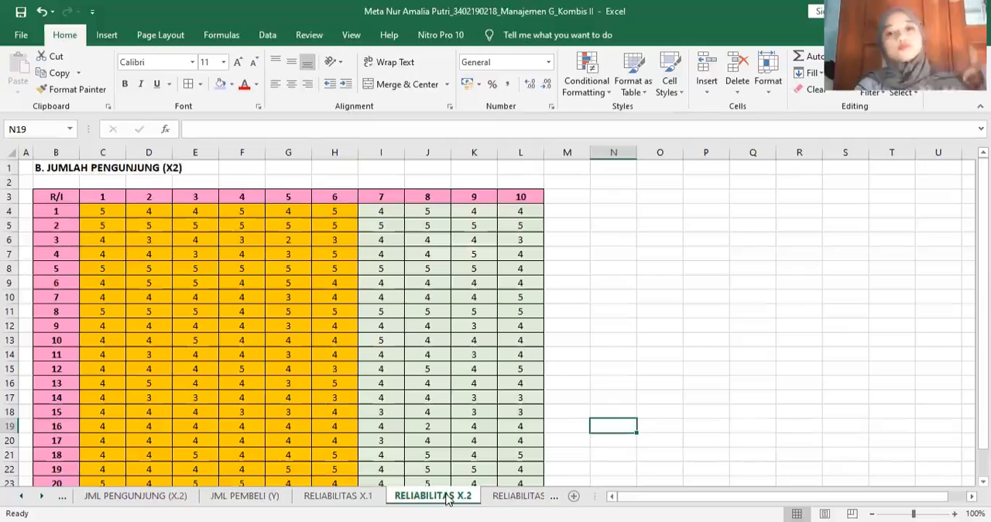
{"action": "left_click", "coordinate": [46, 196]}
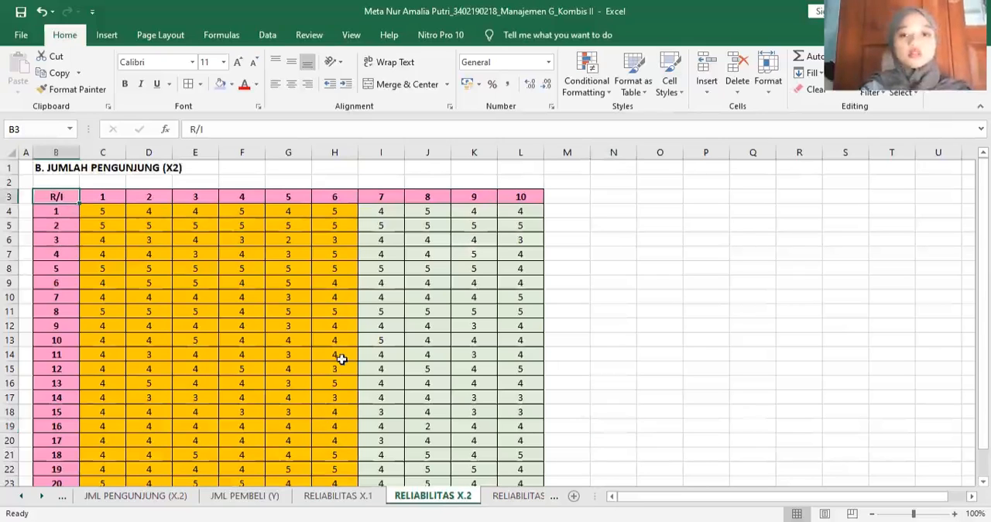
{"action": "left_click_drag", "start_coordinate": [527, 437], "coordinate": [540, 492]}
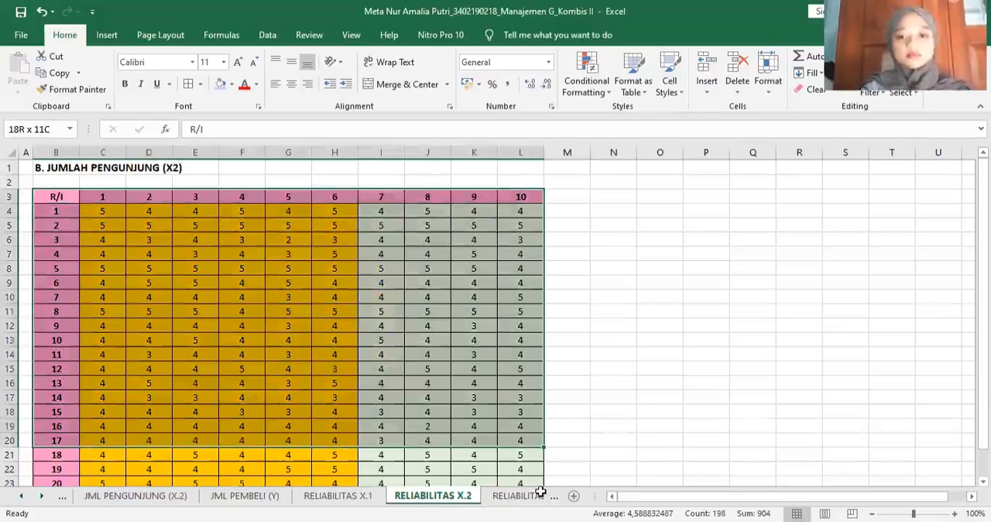
{"action": "key", "text": "ctrl+shift+Down"}
{"action": "key", "text": "ctrl+c"}
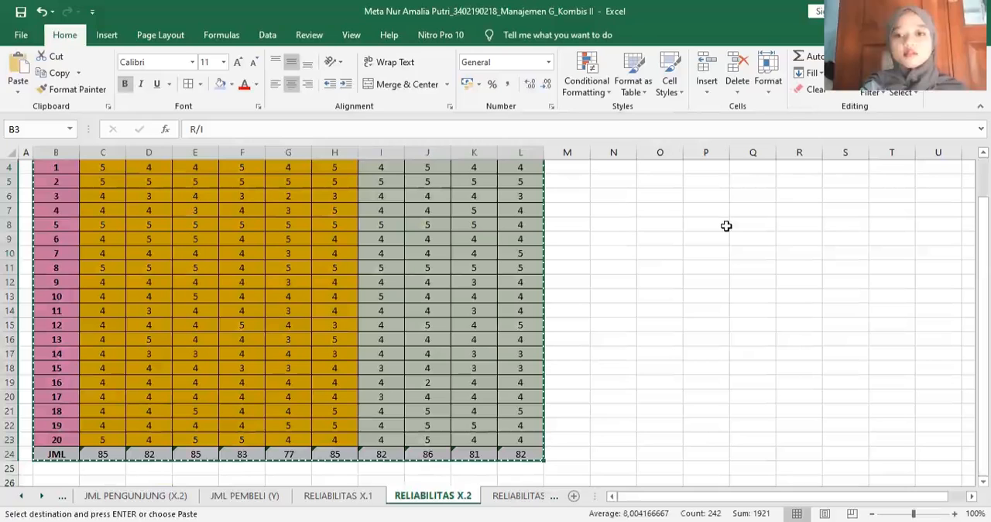
{"action": "scroll", "coordinate": [672, 195], "scroll_direction": "up", "scroll_amount": 1}
{"action": "left_click", "coordinate": [672, 194]}
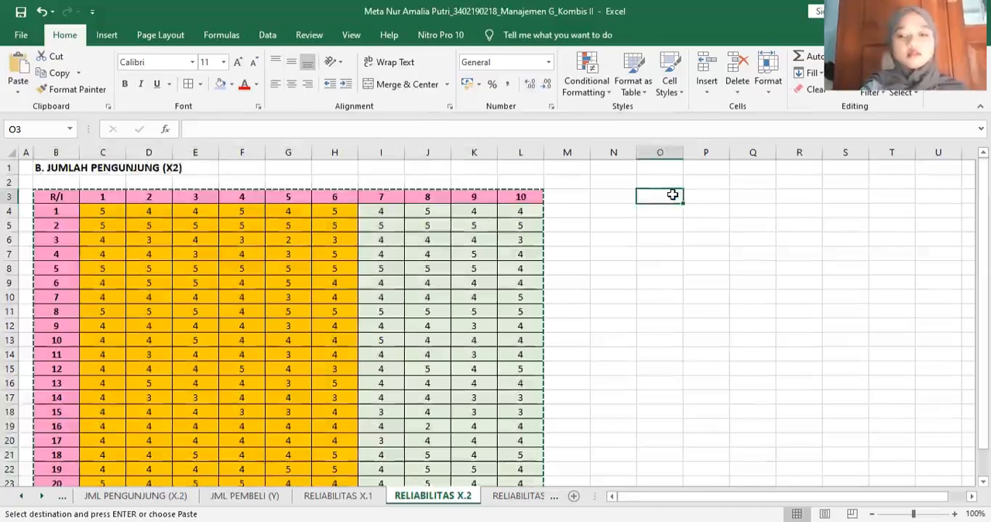
{"action": "key", "text": "ctrl+v"}
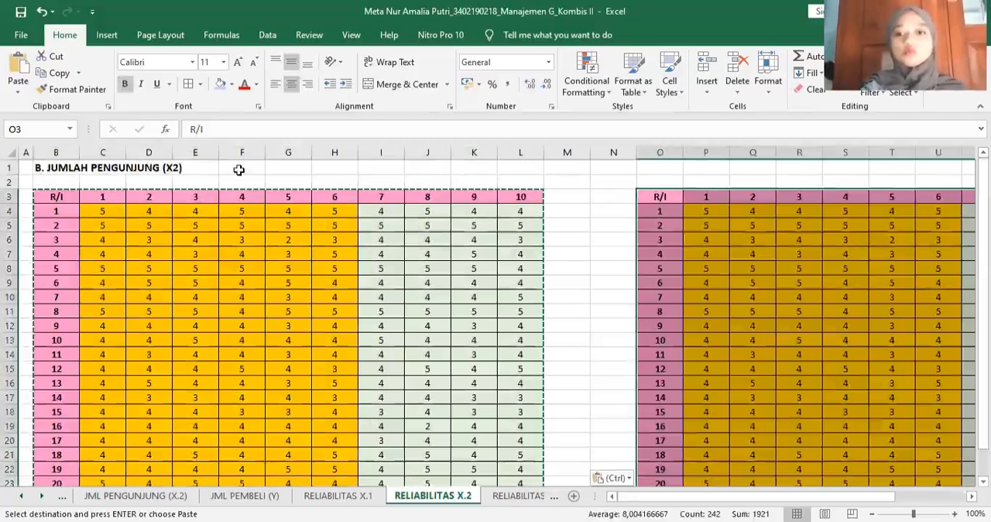
{"action": "left_click", "coordinate": [600, 194]}
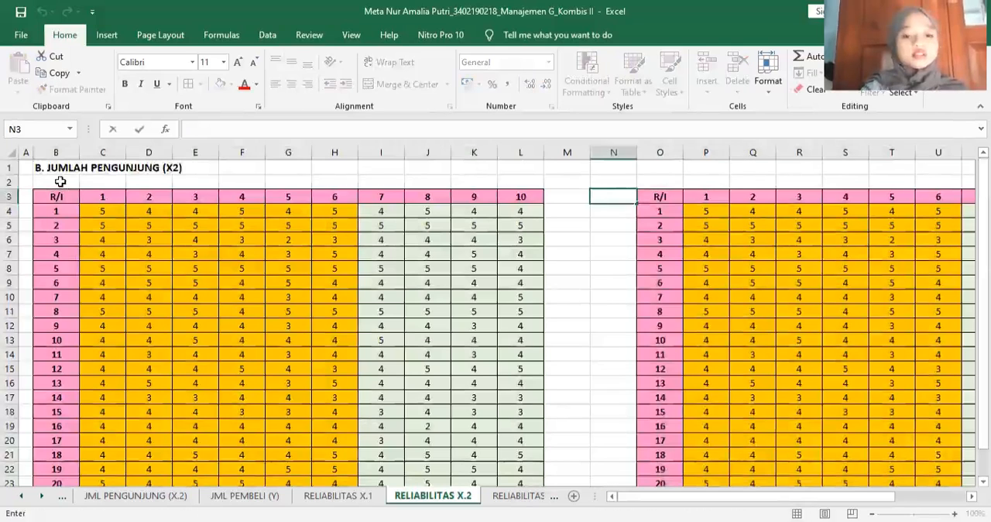
- Label the original table GANJIL in B2 and the duplicated table GENAP in O2
{"action": "left_click", "coordinate": [59, 181]}
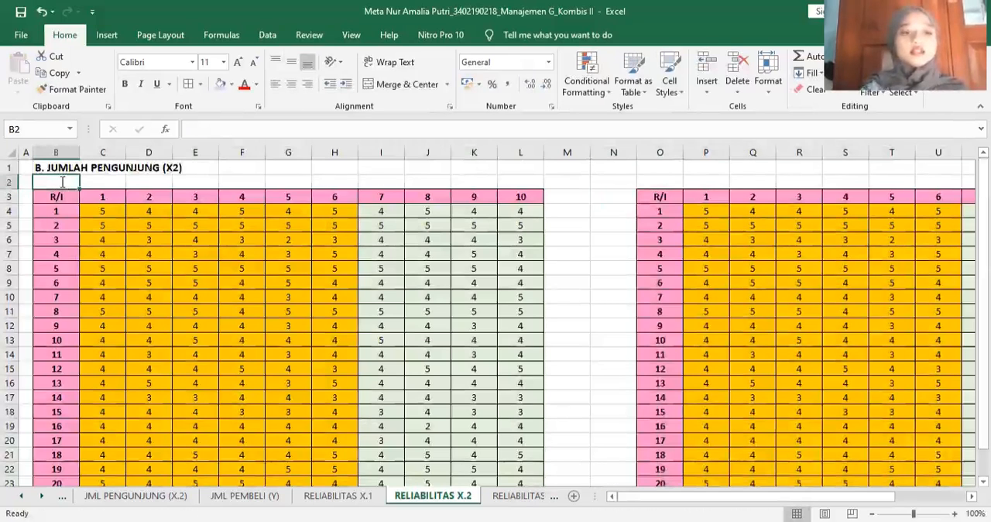
{"action": "type", "text": "GANJIL"}
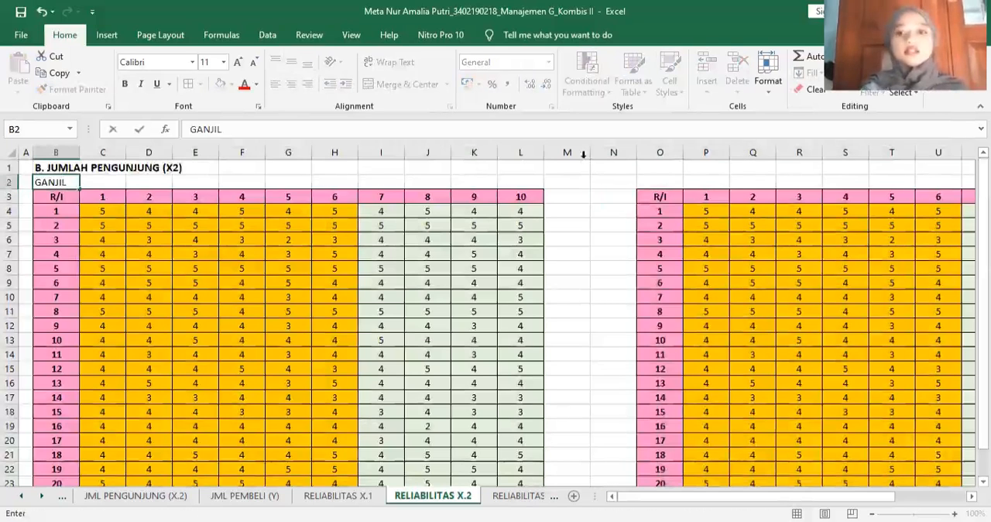
{"action": "left_click", "coordinate": [666, 182]}
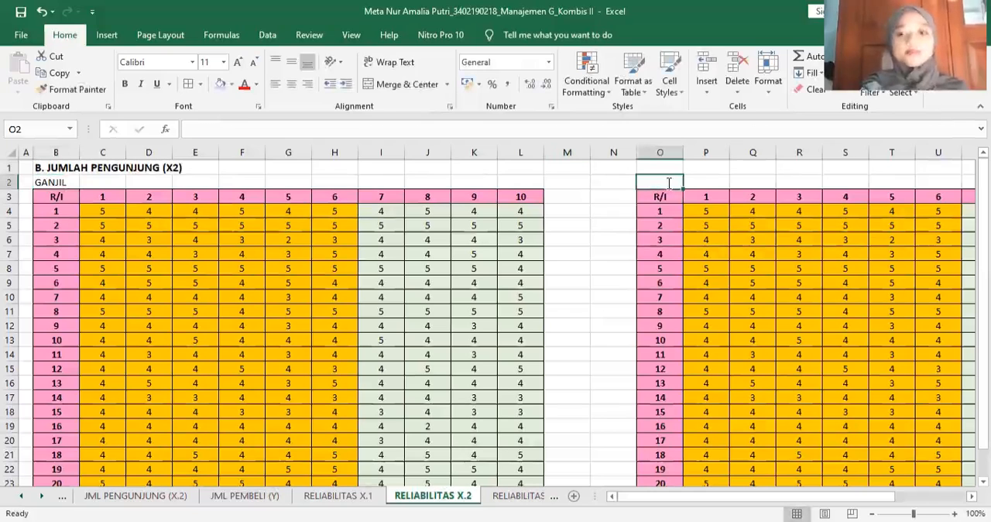
{"action": "type", "text": "GENAP"}
- Make the GENAP label in O2 and the GANJIL label in B2 bold
{"action": "left_click_drag", "start_coordinate": [616, 196], "coordinate": [659, 180]}
{"action": "left_click", "coordinate": [659, 180]}
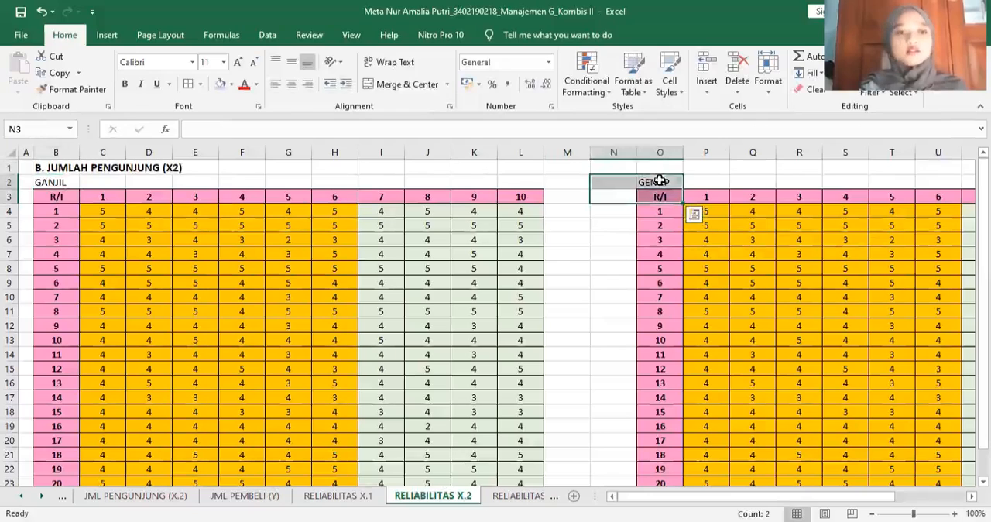
{"action": "left_click", "coordinate": [124, 85]}
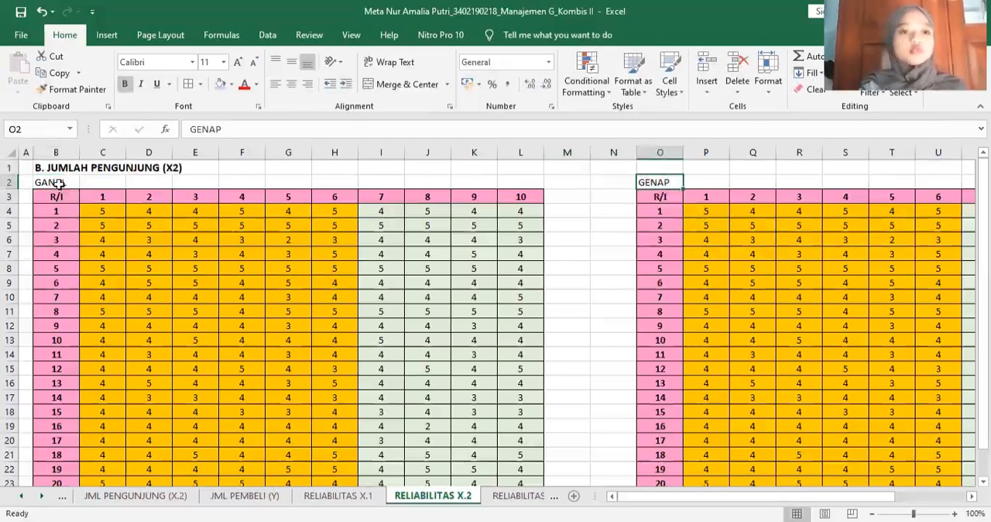
{"action": "left_click", "coordinate": [60, 183]}
{"action": "left_click", "coordinate": [124, 83]}
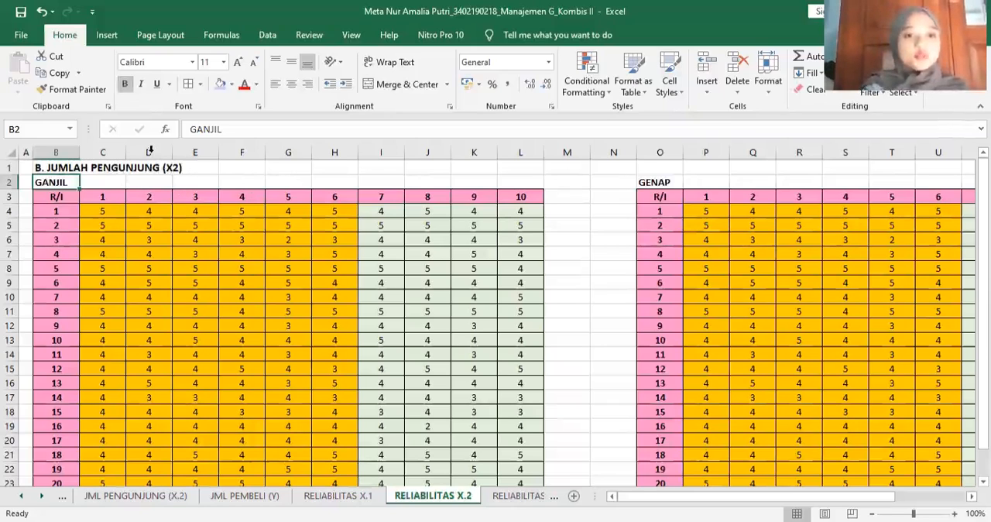
- Delete columns D, F, H, J and L together so the GANJIL table keeps only the odd items 1, 3, 5, 7 and 9
{"action": "left_click", "coordinate": [150, 152]}
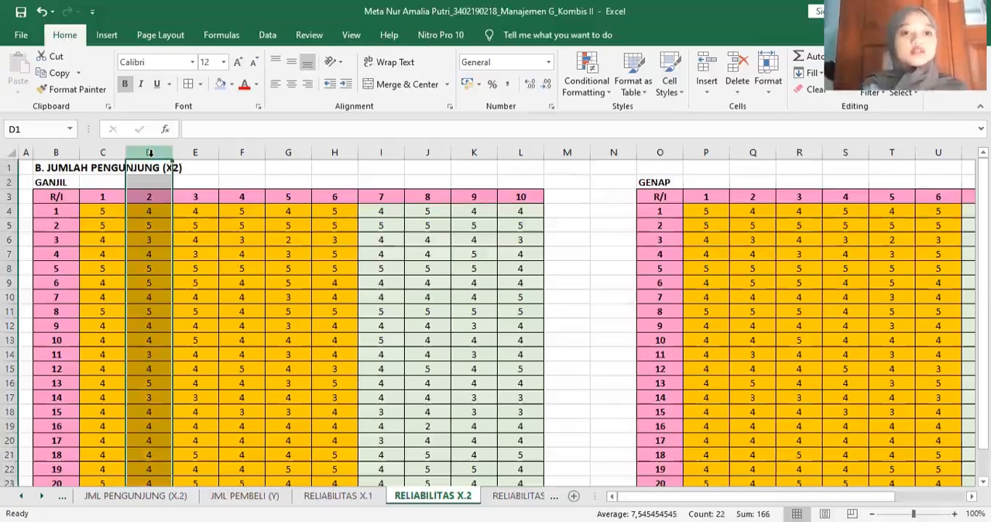
{"action": "left_click", "coordinate": [242, 151], "text": "ctrl"}
{"action": "left_click", "coordinate": [334, 150], "text": "ctrl"}
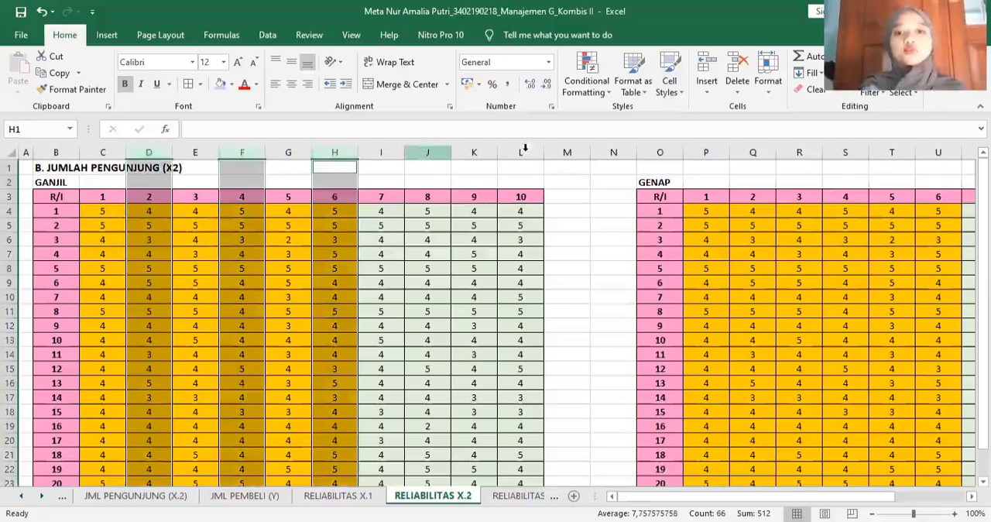
{"action": "left_click", "coordinate": [427, 151], "text": "ctrl"}
{"action": "left_click", "coordinate": [521, 152], "text": "ctrl"}
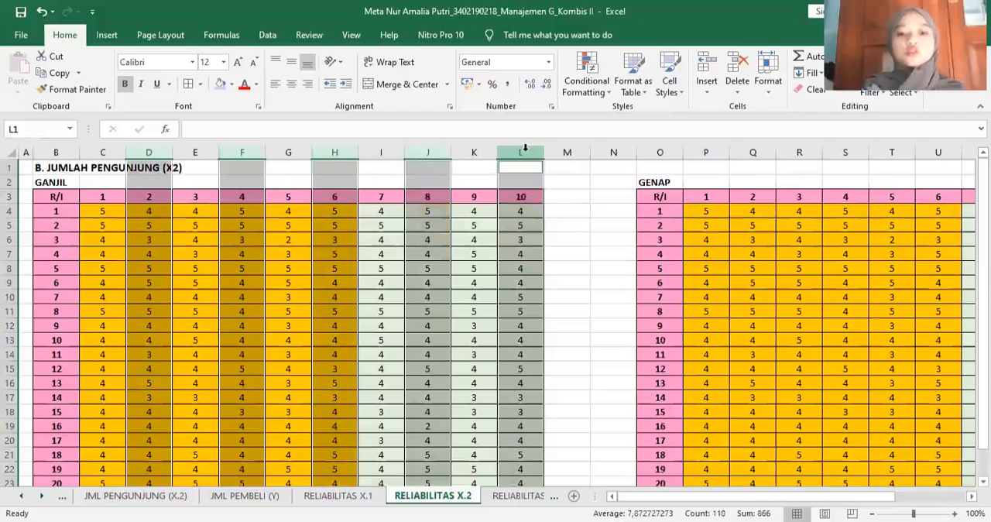
{"action": "key", "text": "ctrl+minus"}
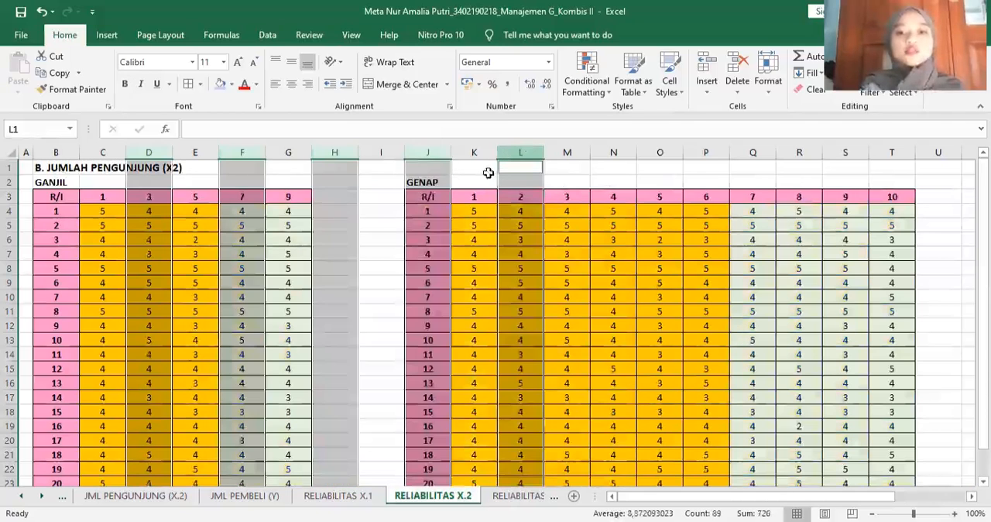
{"action": "left_click", "coordinate": [487, 174]}
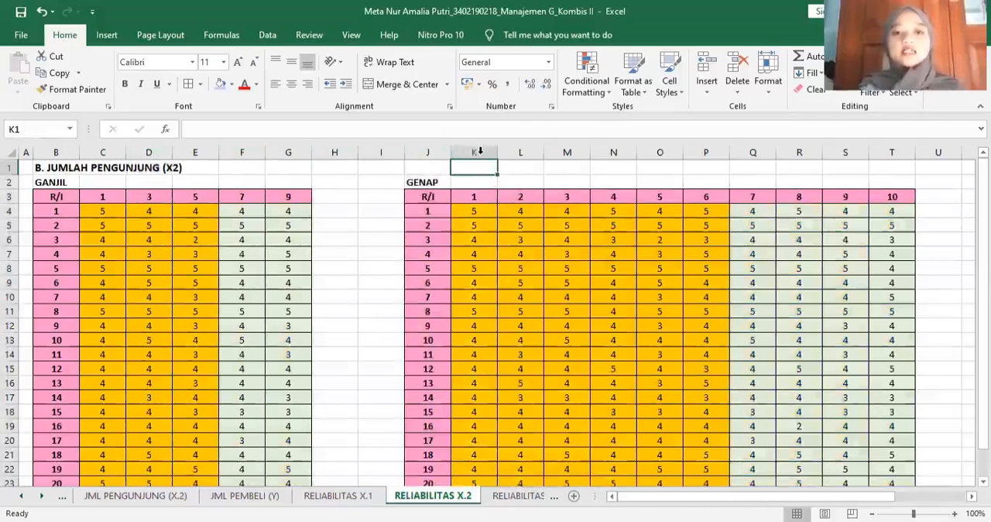
- Delete columns K, M, O, Q and S together so the GENAP table keeps only the even items 2, 4, 6, 8 and 10
{"action": "left_click", "coordinate": [480, 151]}
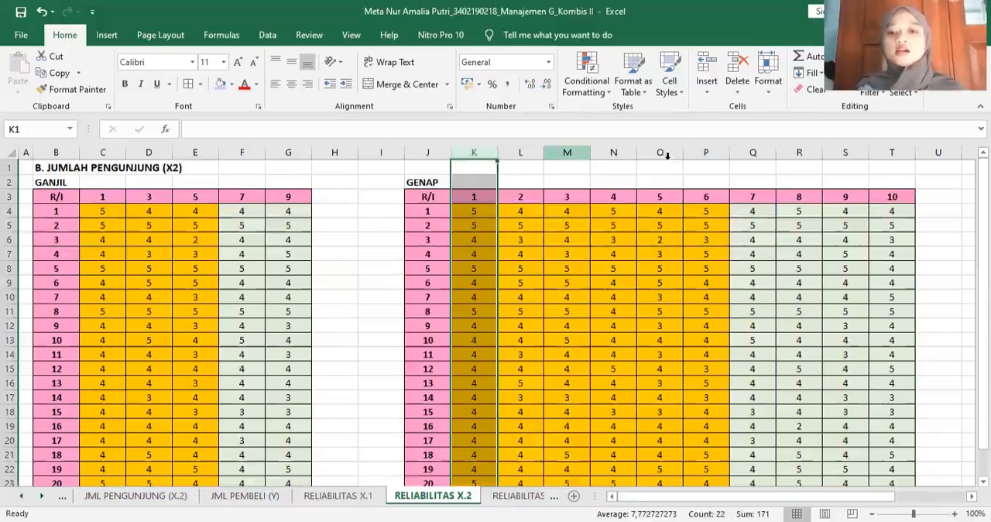
{"action": "left_click", "coordinate": [567, 152], "text": "ctrl"}
{"action": "left_click", "coordinate": [662, 152], "text": "ctrl"}
{"action": "left_click", "coordinate": [751, 151], "text": "ctrl"}
{"action": "left_click", "coordinate": [842, 151], "text": "ctrl"}
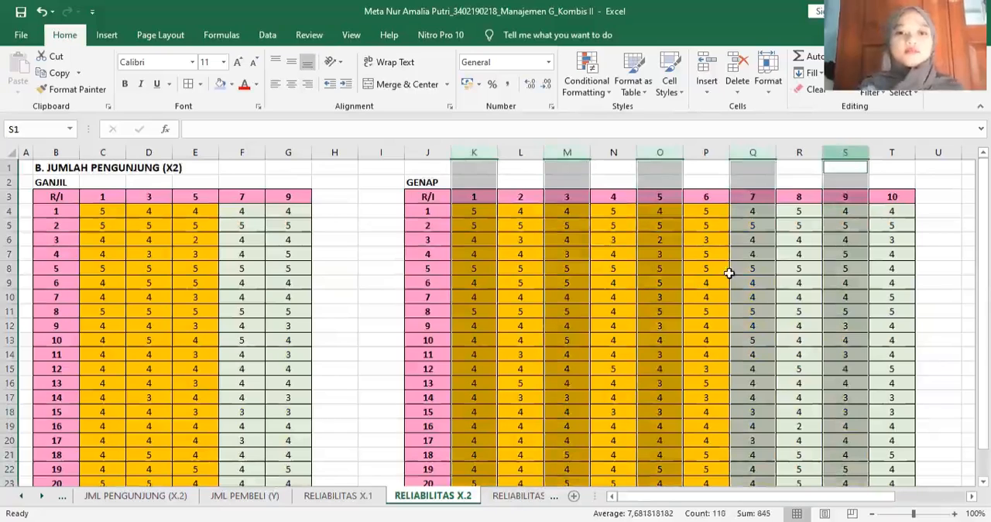
{"action": "key", "text": "ctrl+minus"}
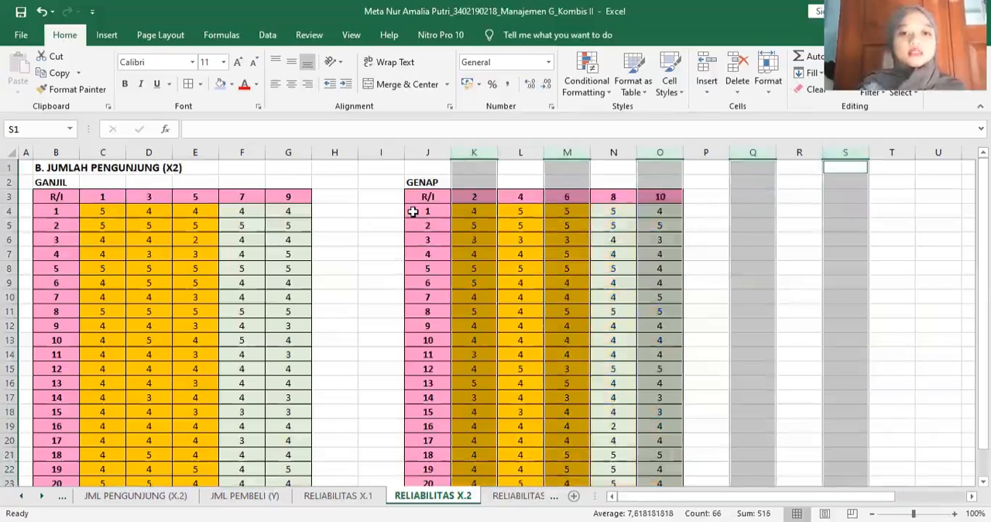
- Add a JUMLAH header in H3, beside the item 9 column of the GANJIL table
{"action": "left_click", "coordinate": [752, 268]}
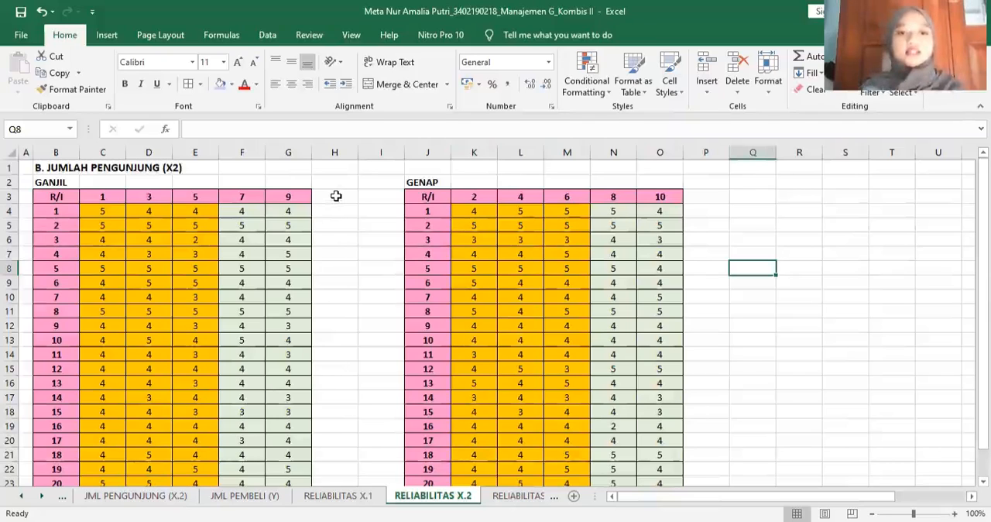
{"action": "left_click", "coordinate": [336, 196]}
{"action": "type", "text": "JU"}
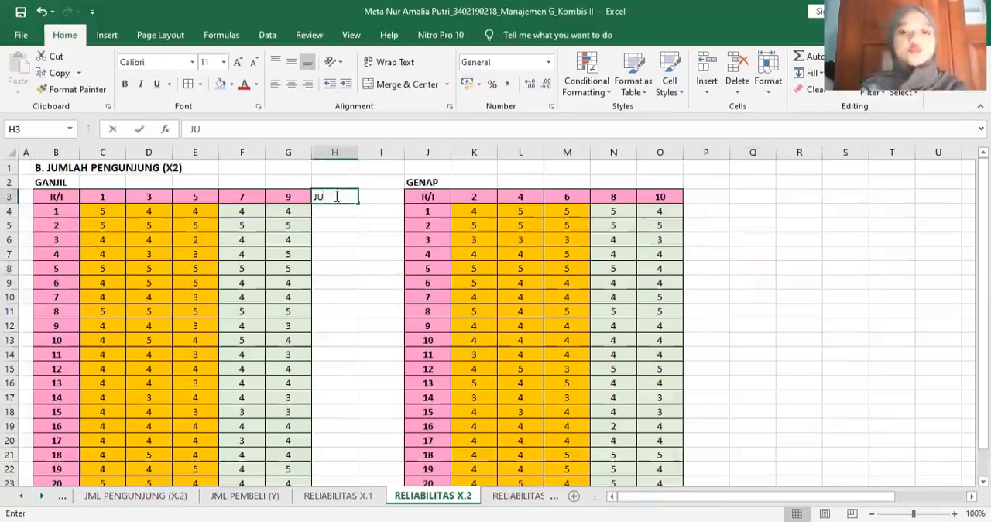
{"action": "type", "text": "MLAH"}
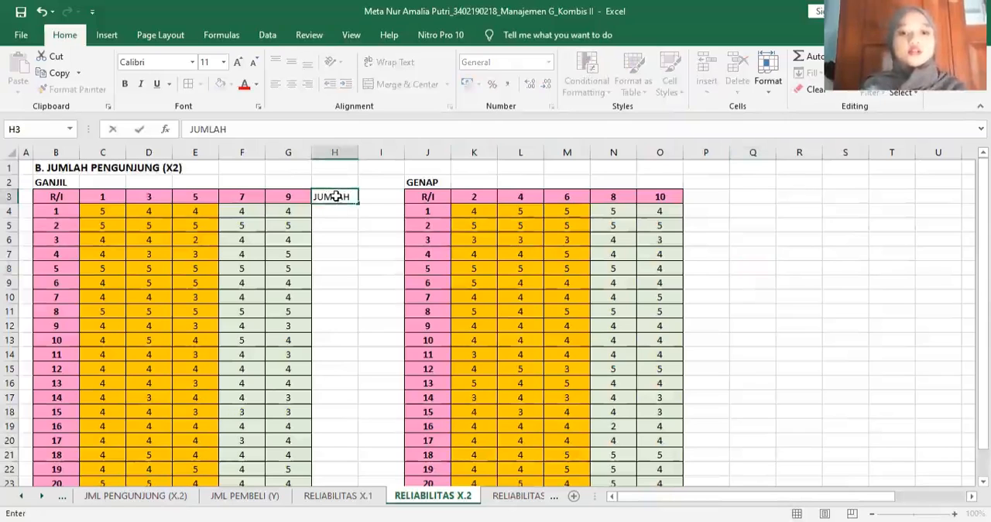
{"action": "key", "text": "Return"}
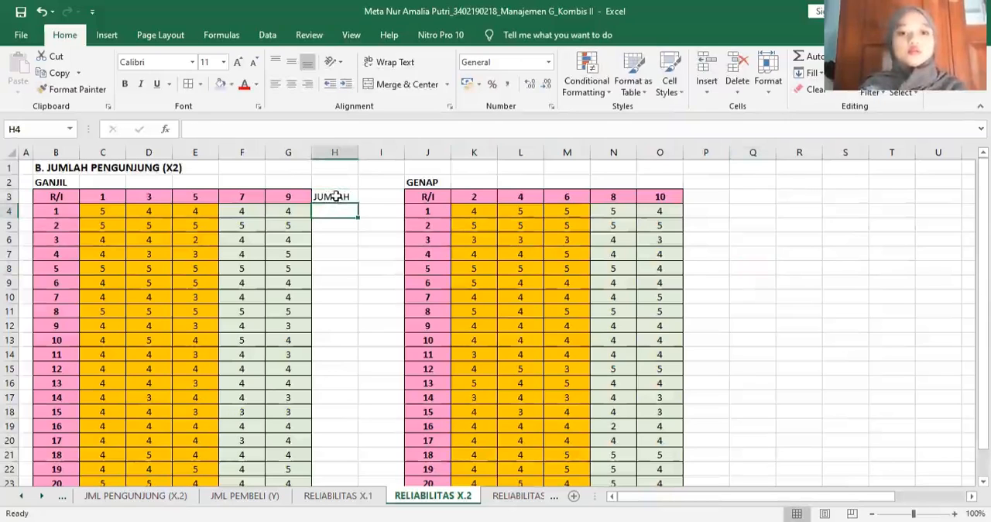
- Apply borders to H3:H24 and centre the column's contents
{"action": "left_click", "coordinate": [336, 196]}
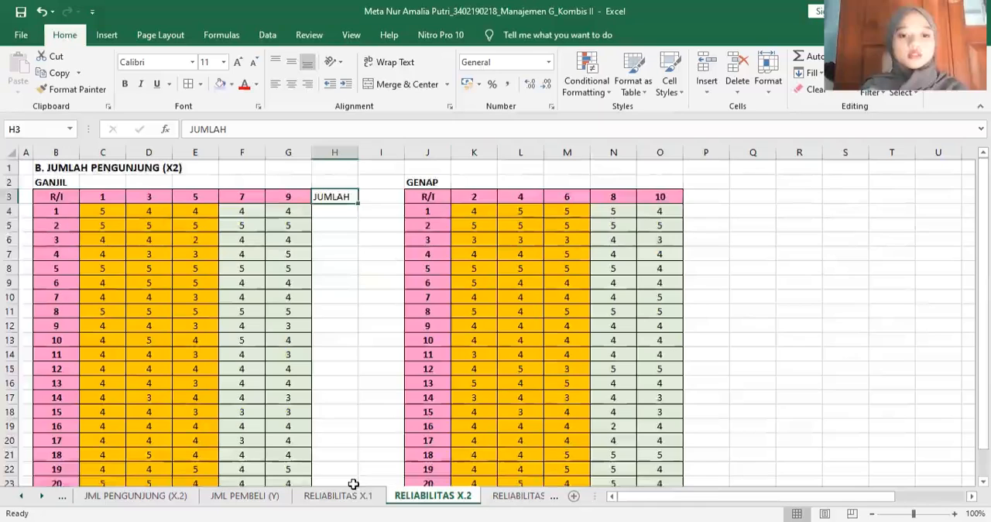
{"action": "left_click", "coordinate": [349, 481], "text": "shift"}
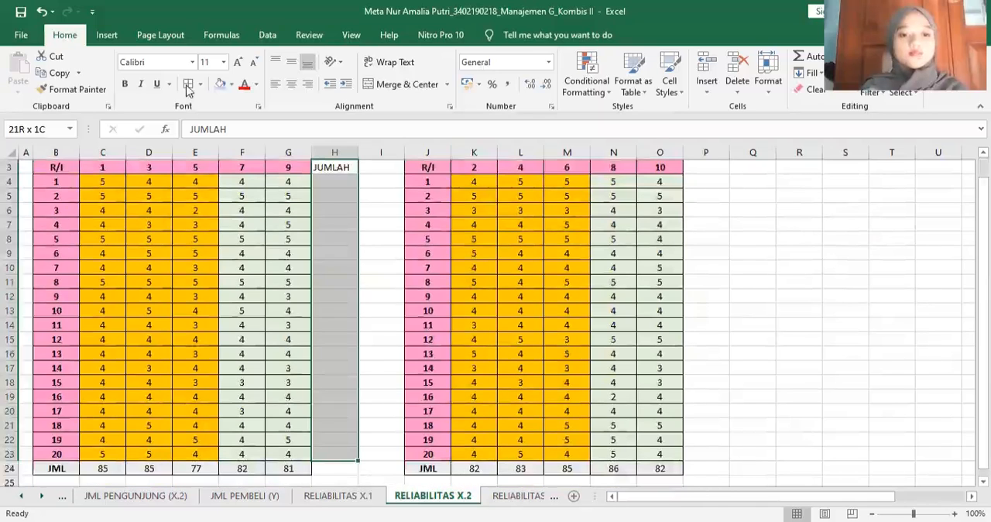
{"action": "key", "text": "shift+Down"}
{"action": "left_click", "coordinate": [292, 84]}
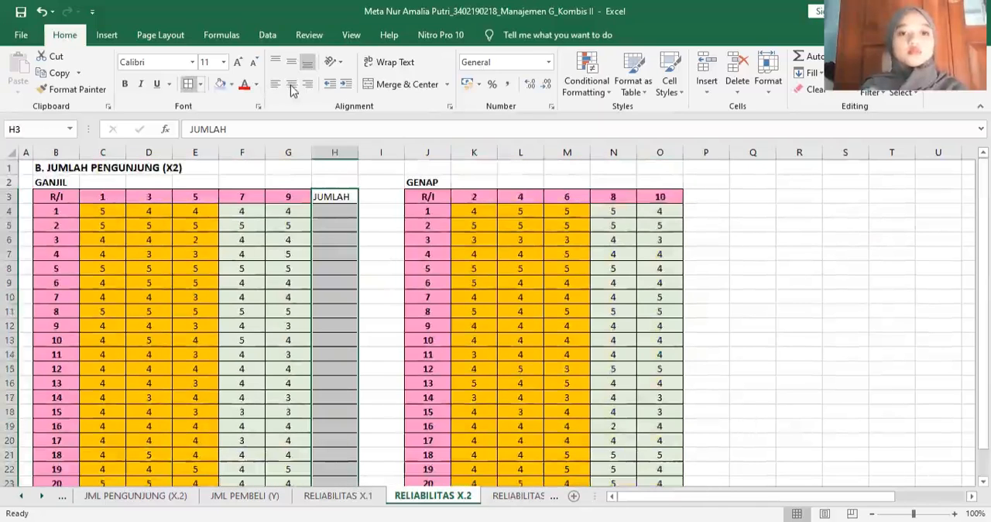
{"action": "left_click", "coordinate": [230, 85]}
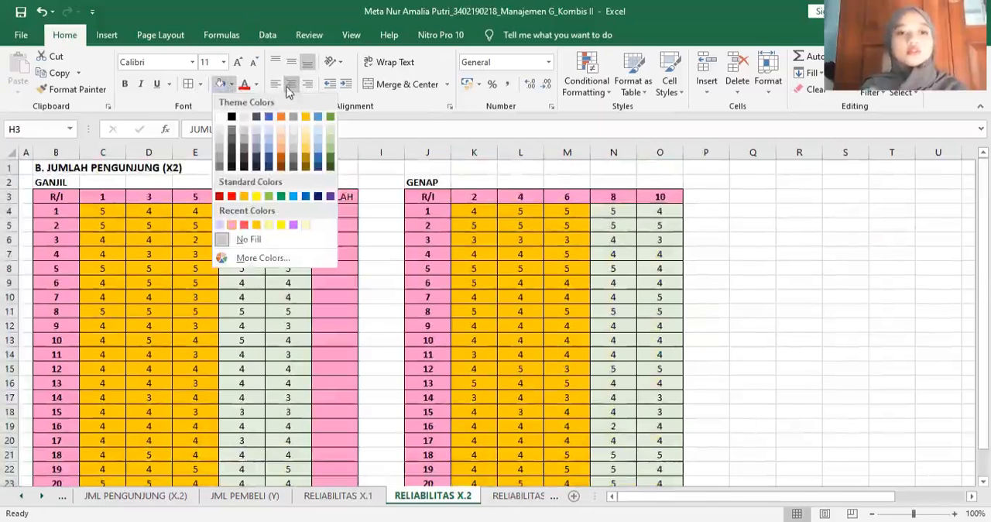
{"action": "left_click", "coordinate": [231, 86]}
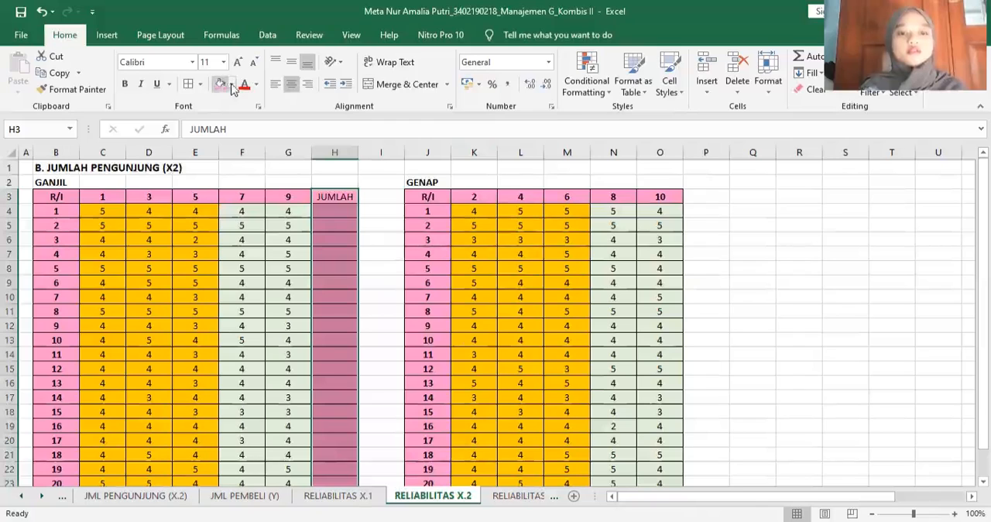
{"action": "left_click", "coordinate": [42, 13]}
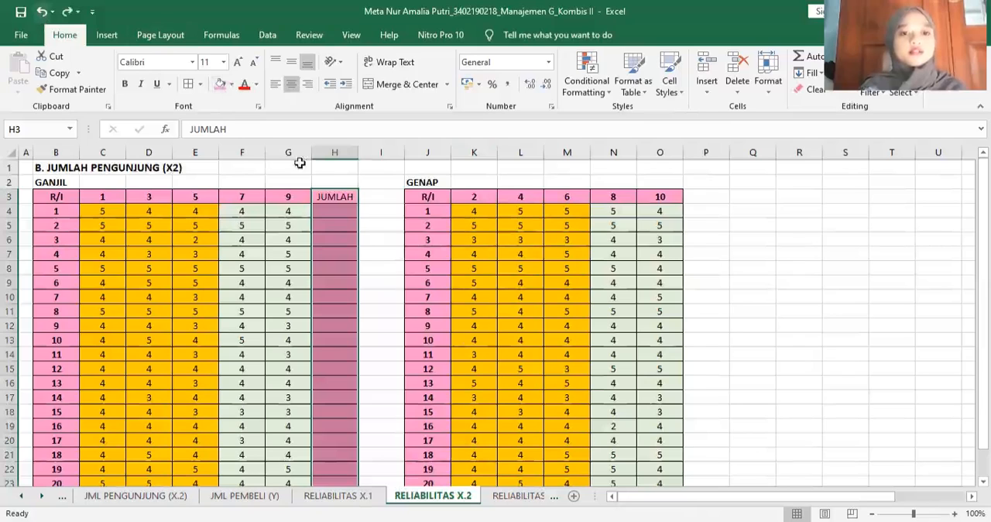
- Fill only the JUMLAH header cell H3 of the GANJIL table with pink
{"action": "left_click", "coordinate": [333, 194]}
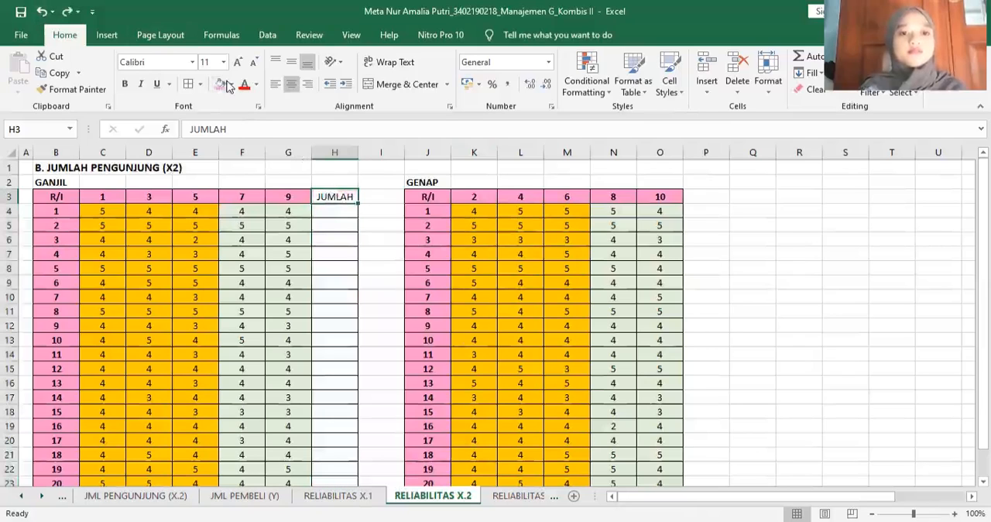
{"action": "left_click", "coordinate": [220, 85]}
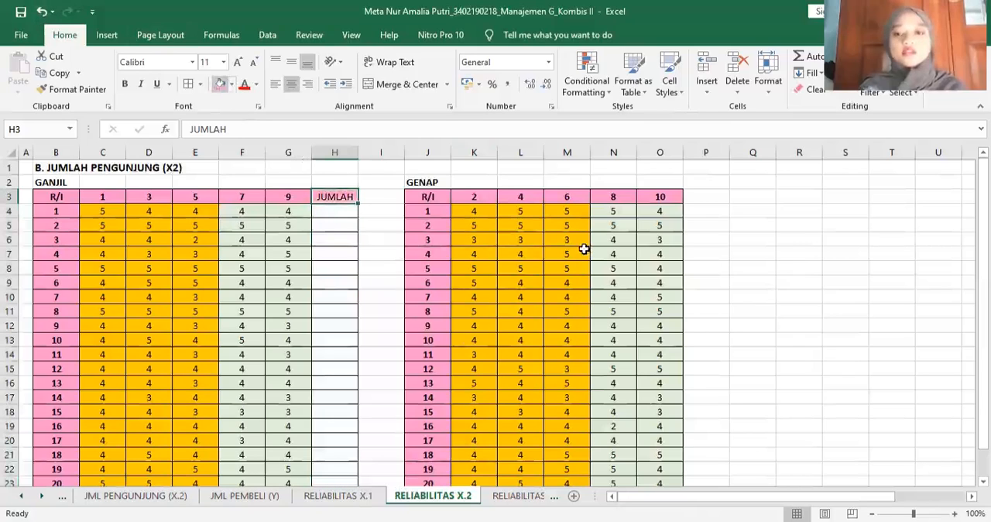
- Add a JUMLAH header in P3, beside the item 10 column of the GENAP table
{"action": "left_click", "coordinate": [696, 197]}
{"action": "type", "text": "JU"}
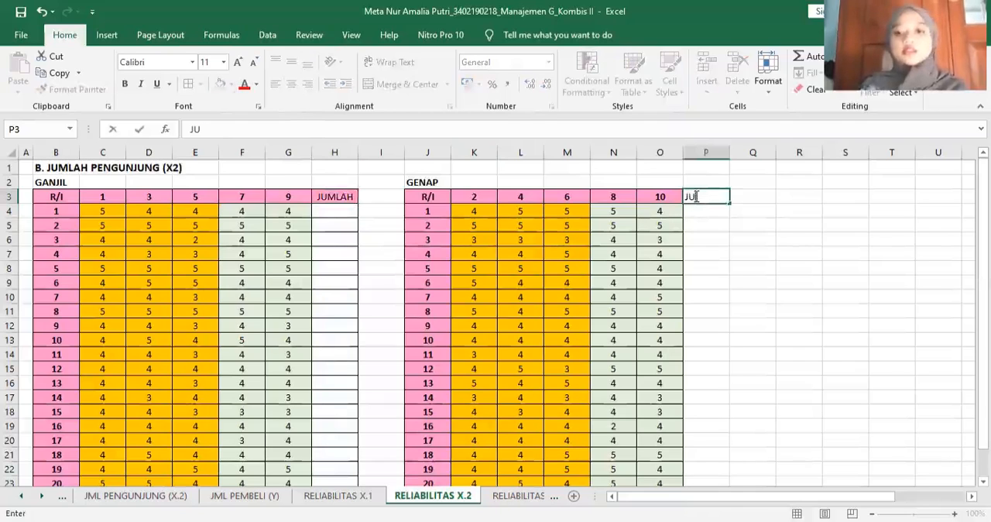
{"action": "type", "text": "MLAH"}
{"action": "key", "text": "Return"}
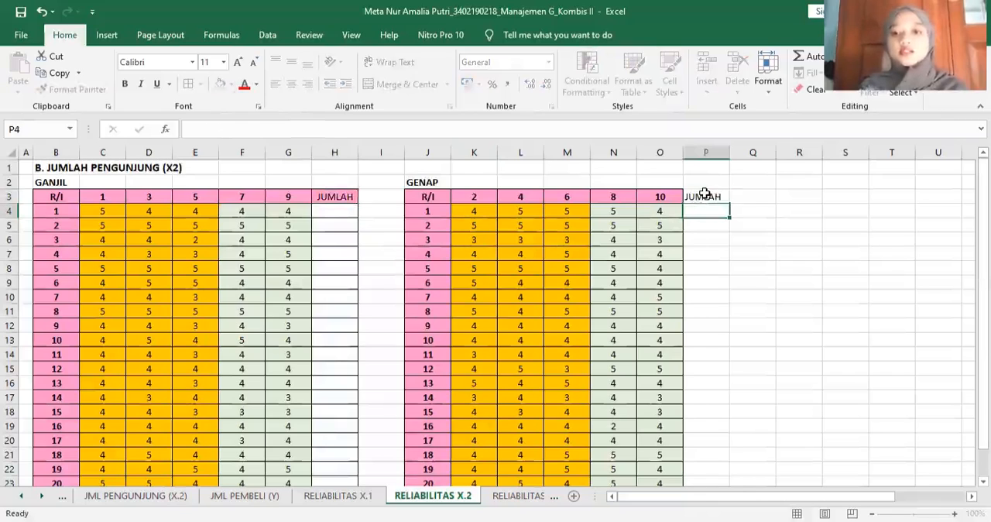
- Apply borders to P3:P24 and centre the column's contents
{"action": "left_click_drag", "start_coordinate": [705, 196], "coordinate": [698, 463]}
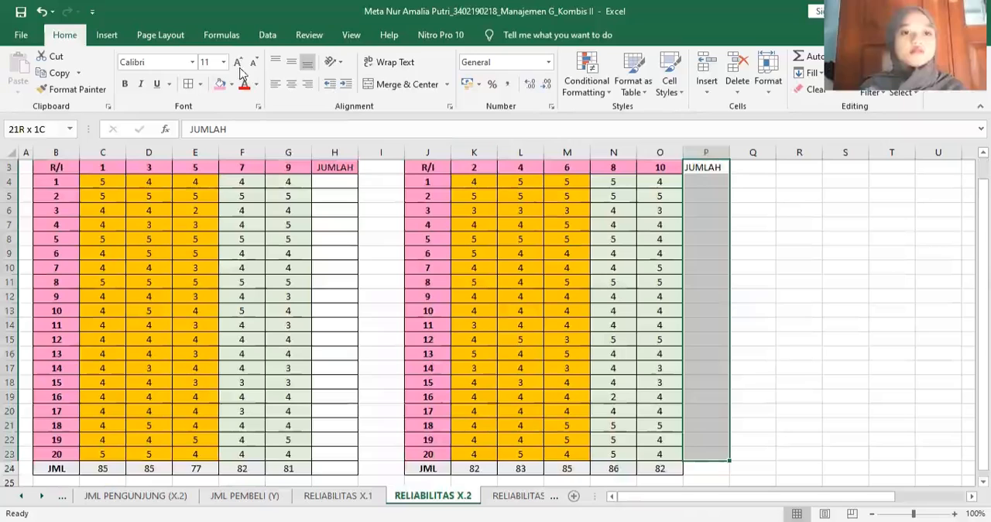
{"action": "left_click", "coordinate": [188, 87]}
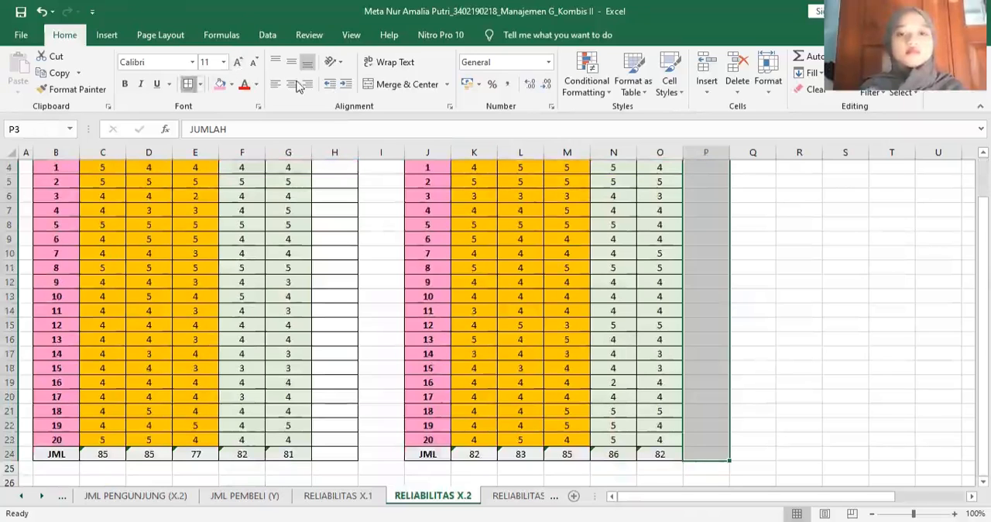
{"action": "left_click", "coordinate": [295, 83]}
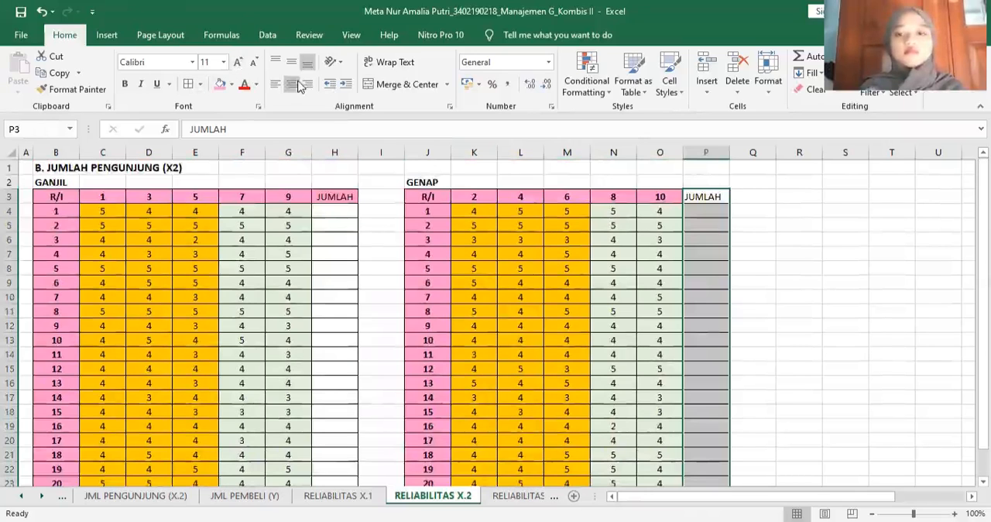
- Fill the JUMLAH header cell P3 of the GENAP table with pink
{"action": "left_click", "coordinate": [715, 195]}
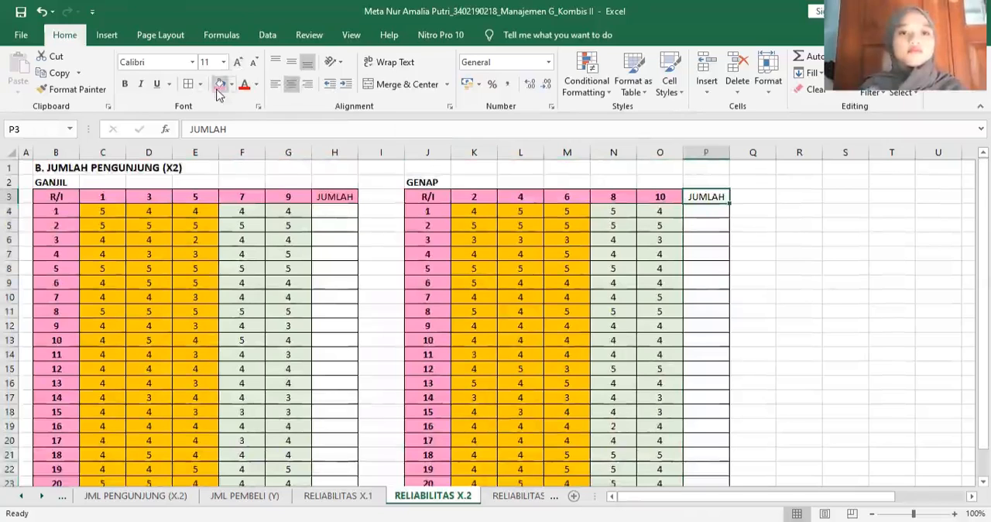
{"action": "left_click", "coordinate": [219, 89]}
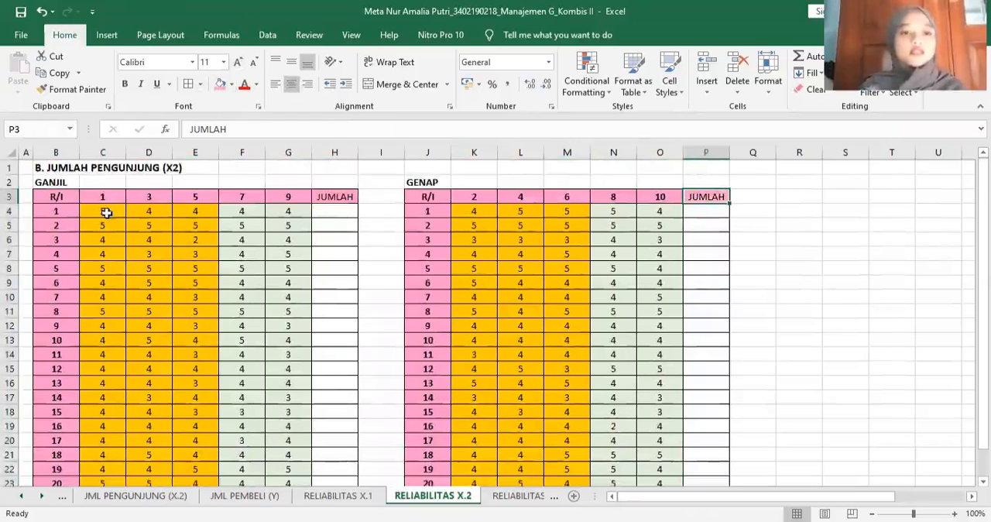
{"action": "left_click", "coordinate": [380, 225]}
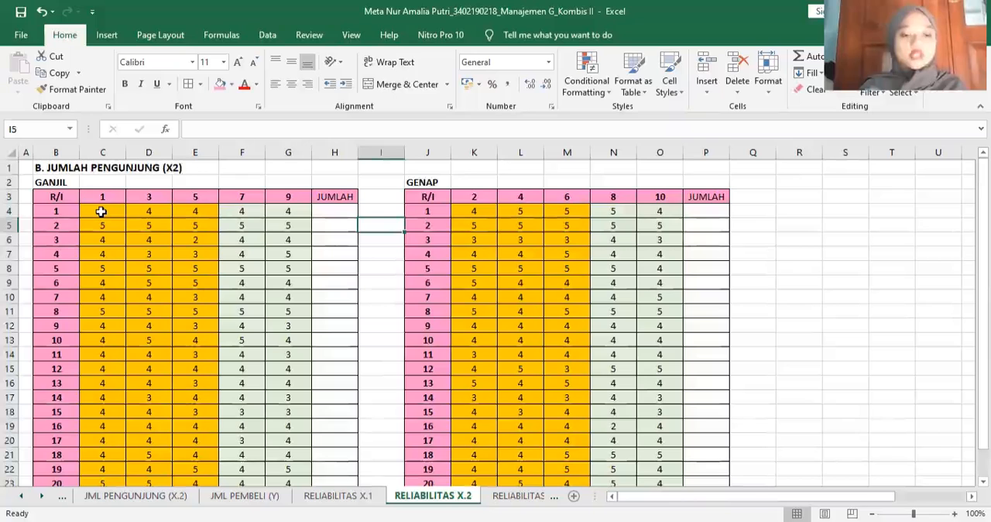
- AutoSum C4:H24 and K4:P24 to fill the JUMLAH columns of the GANJIL and GENAP tables, including the JML row
{"action": "left_click_drag", "start_coordinate": [102, 210], "coordinate": [334, 453]}
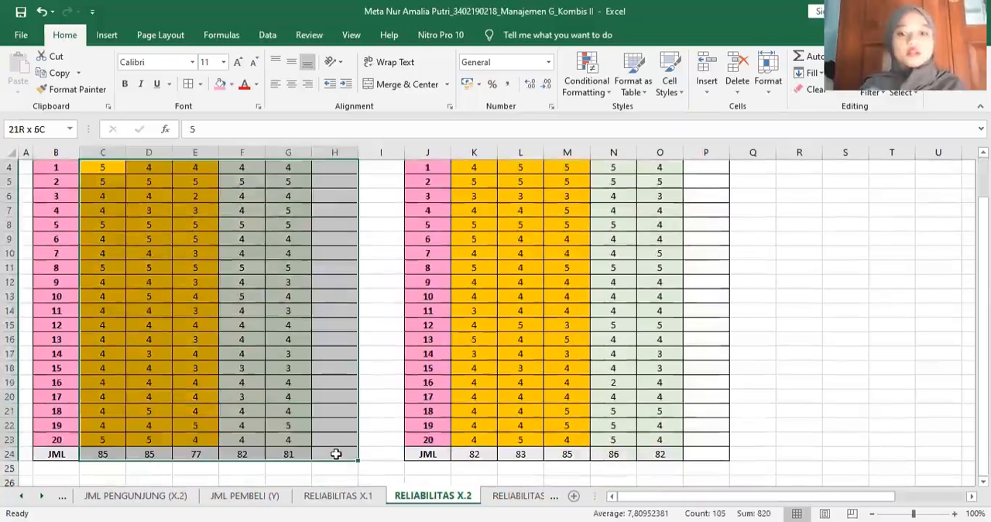
{"action": "left_click", "coordinate": [799, 62]}
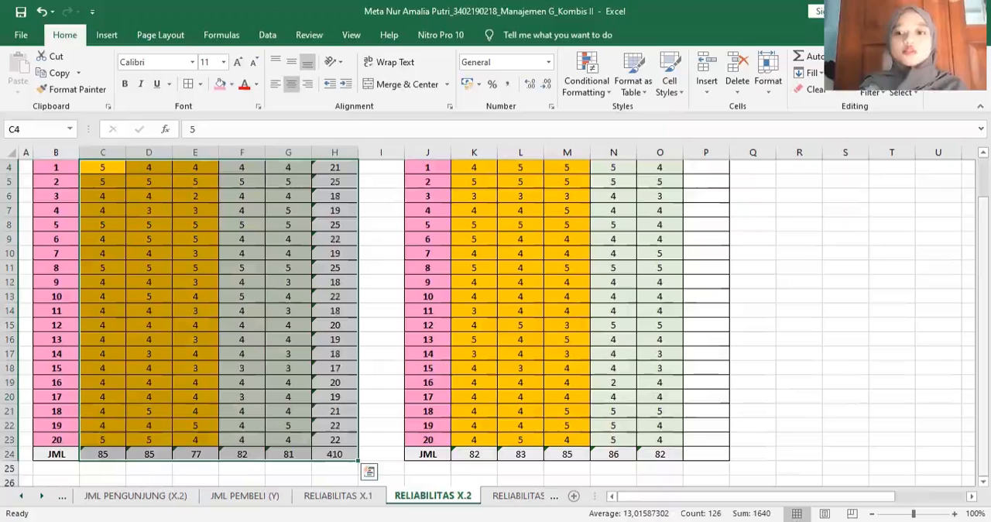
{"action": "scroll", "coordinate": [481, 211], "scroll_direction": "up", "scroll_amount": 1}
{"action": "left_click_drag", "start_coordinate": [482, 210], "coordinate": [696, 469]}
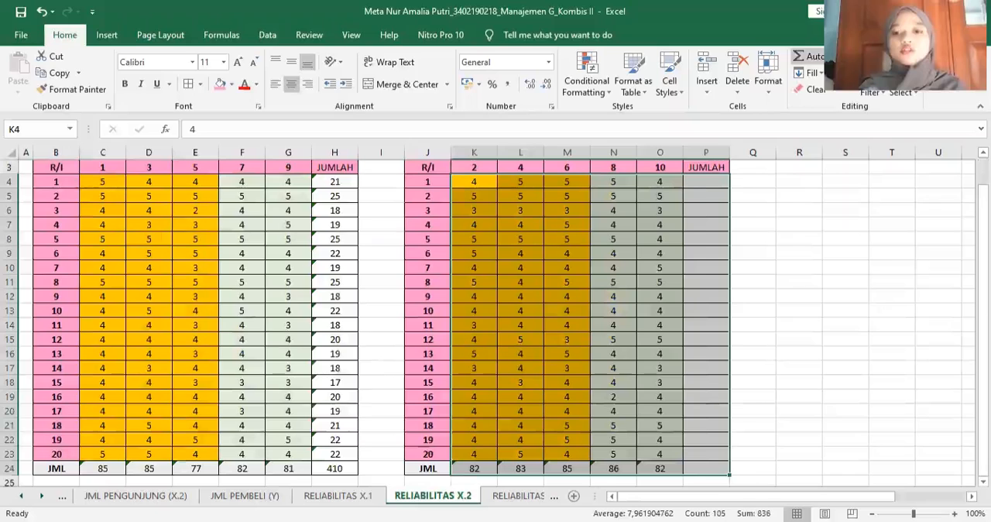
{"action": "left_click", "coordinate": [800, 56]}
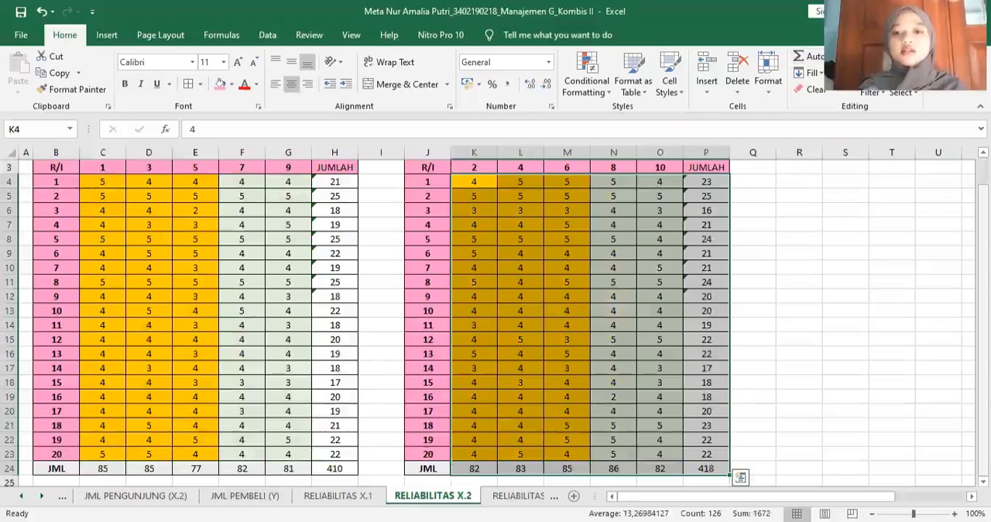
{"action": "scroll", "coordinate": [822, 279], "scroll_direction": "up", "scroll_amount": 1}
{"action": "left_click", "coordinate": [822, 279]}
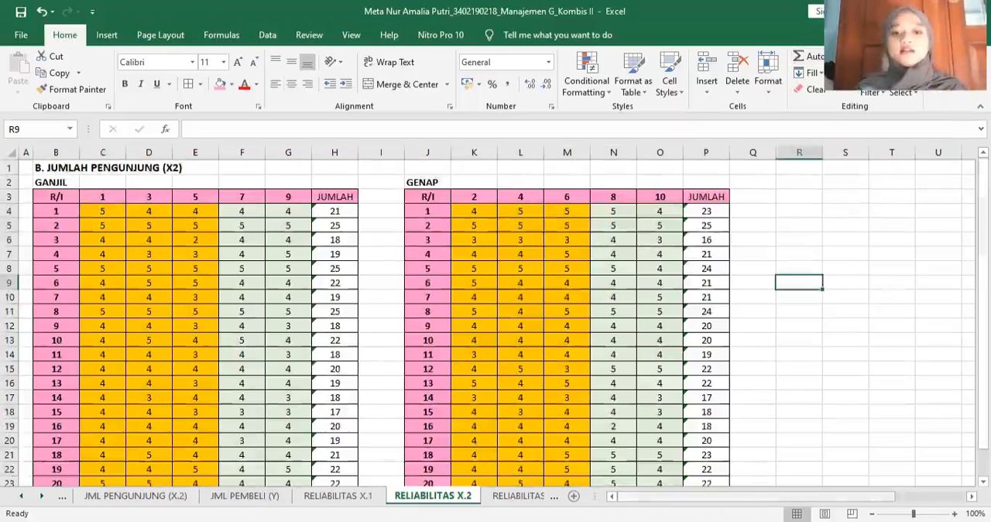
- Enter the title REKAP TOTAL in R2, beside the GENAP table
{"action": "scroll", "coordinate": [645, 186], "scroll_direction": "right", "scroll_amount": 4}
{"action": "left_click", "coordinate": [642, 181]}
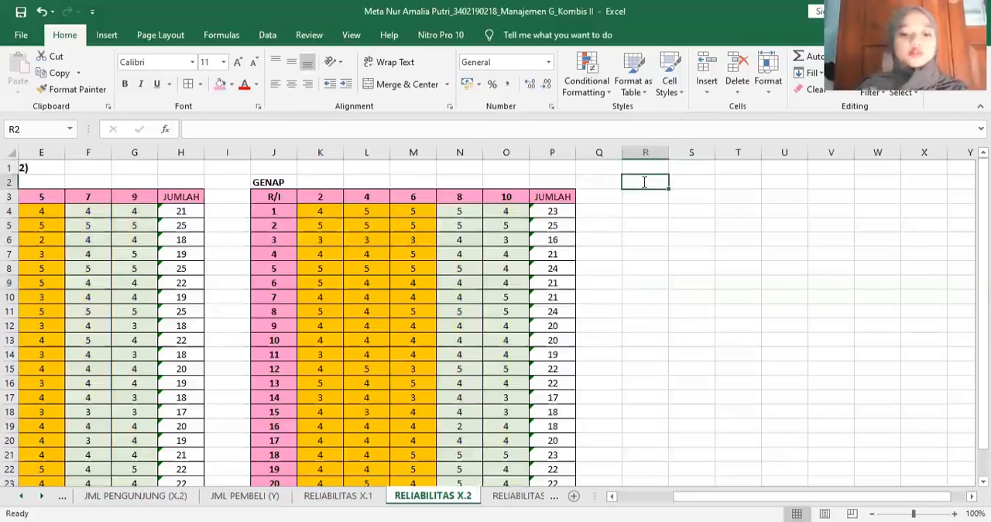
{"action": "type", "text": "REKAP"}
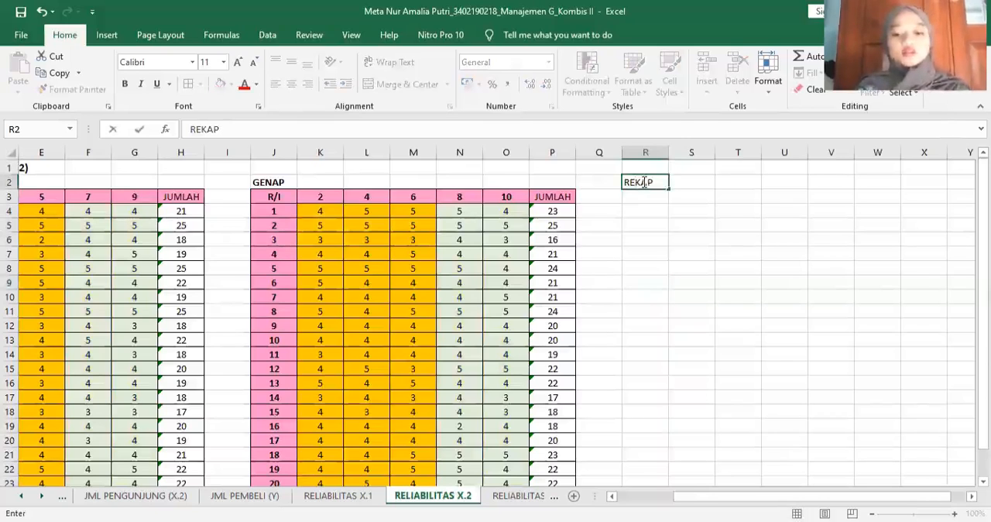
{"action": "type", "text": " TOTAL"}
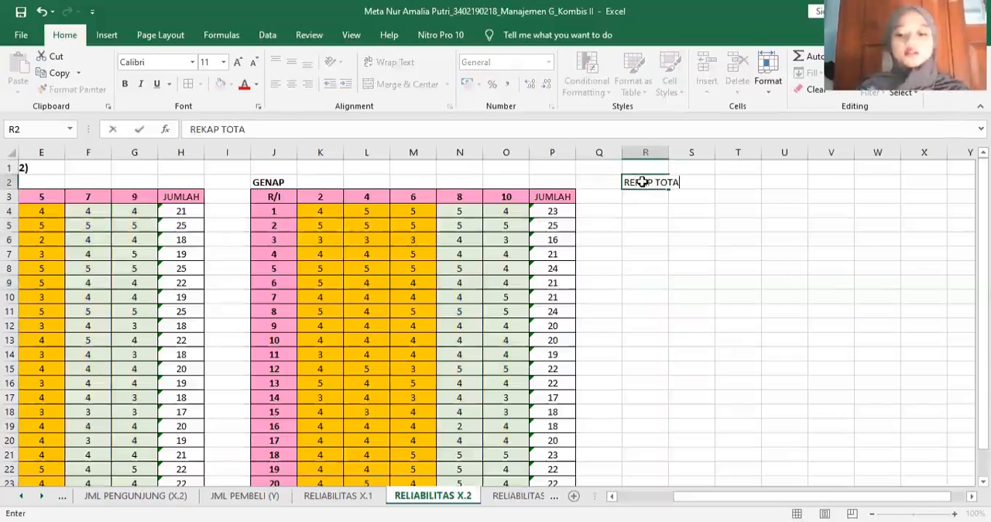
{"action": "key", "text": "Return"}
{"action": "type", "text": "GANJI"}
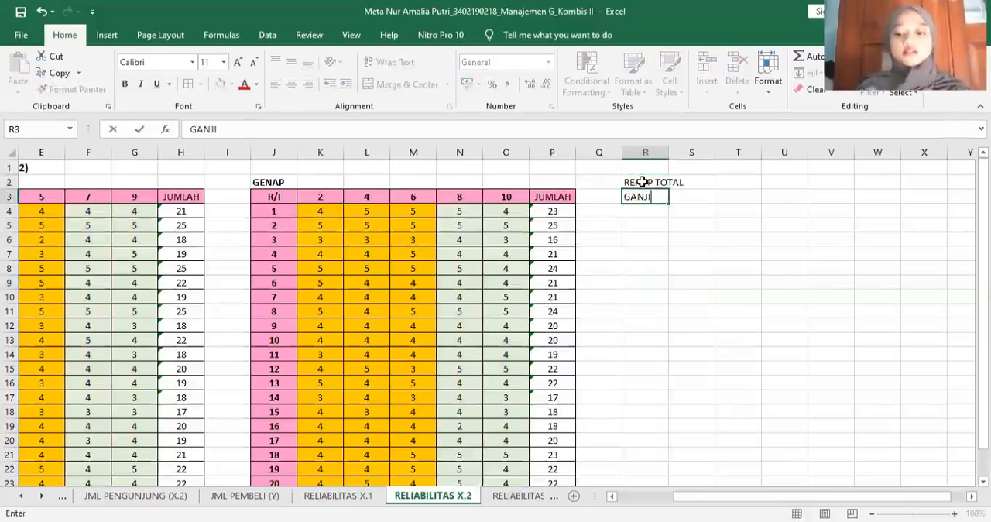
{"action": "type", "text": "L"}
{"action": "key", "text": "Tab"}
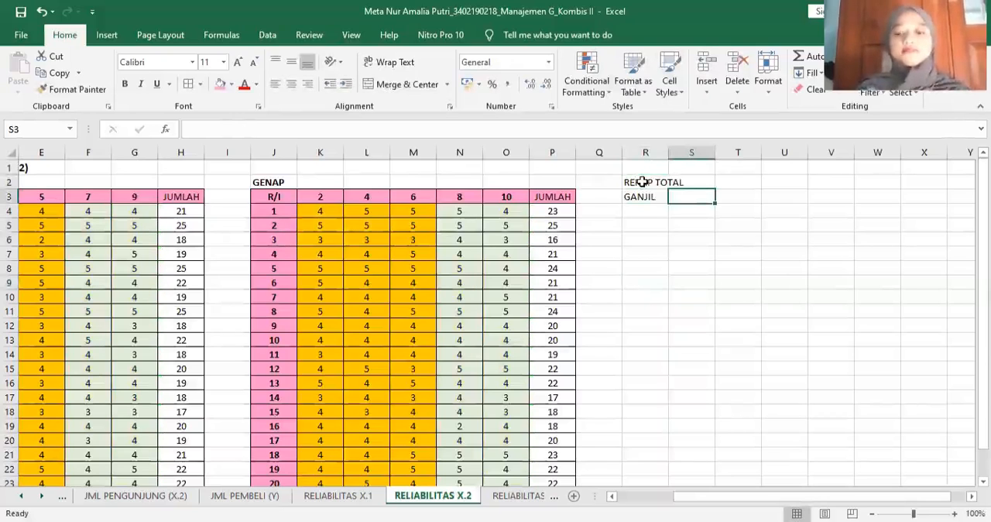
{"action": "type", "text": "GENAP"}
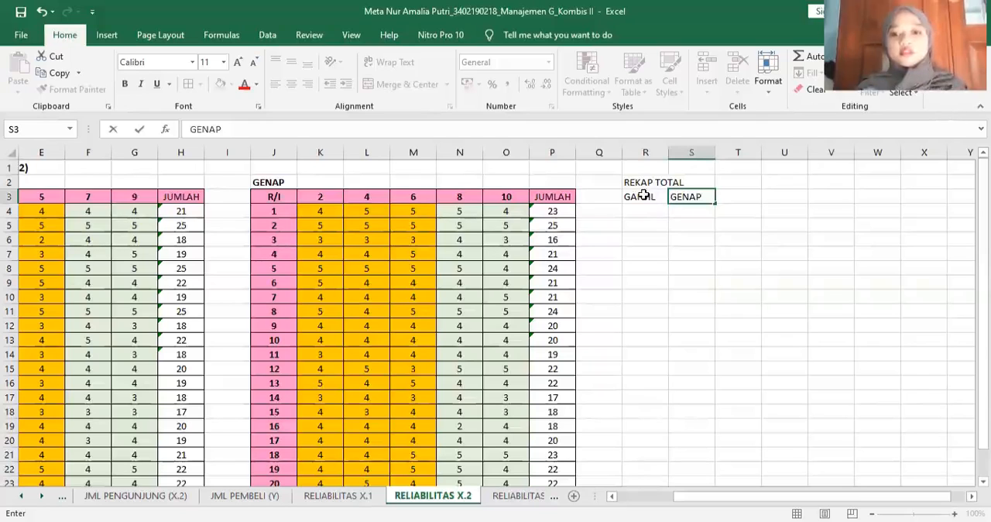
{"action": "left_click_drag", "start_coordinate": [645, 197], "coordinate": [696, 355]}
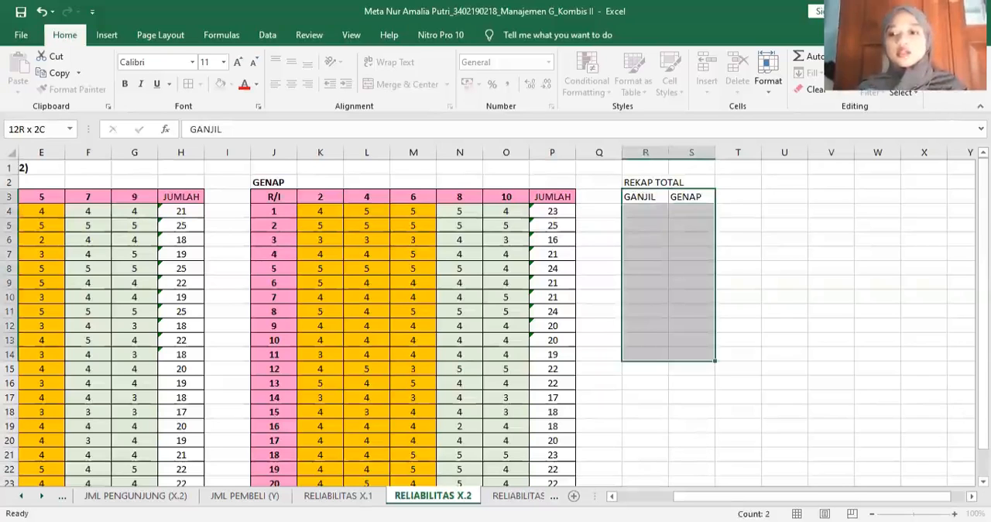
{"action": "scroll", "coordinate": [784, 425], "scroll_direction": "down", "scroll_amount": 1}
{"action": "double_click", "coordinate": [784, 424]}
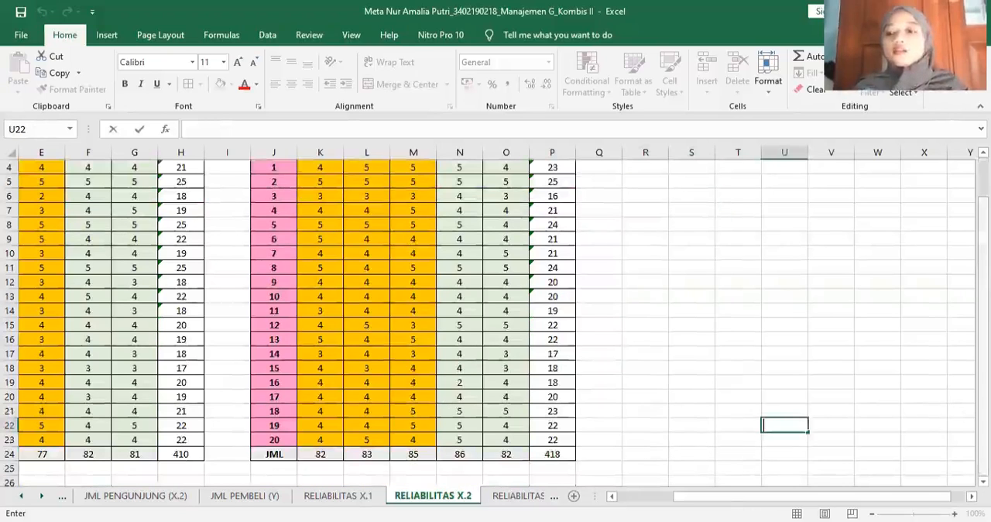
- Enter the column headers GANJIL in R3 and GENAP in S3 under the REKAP TOTAL title
{"action": "scroll", "coordinate": [646, 193], "scroll_direction": "up", "scroll_amount": 1}
{"action": "left_click", "coordinate": [647, 194]}
{"action": "type", "text": "GANJI"}
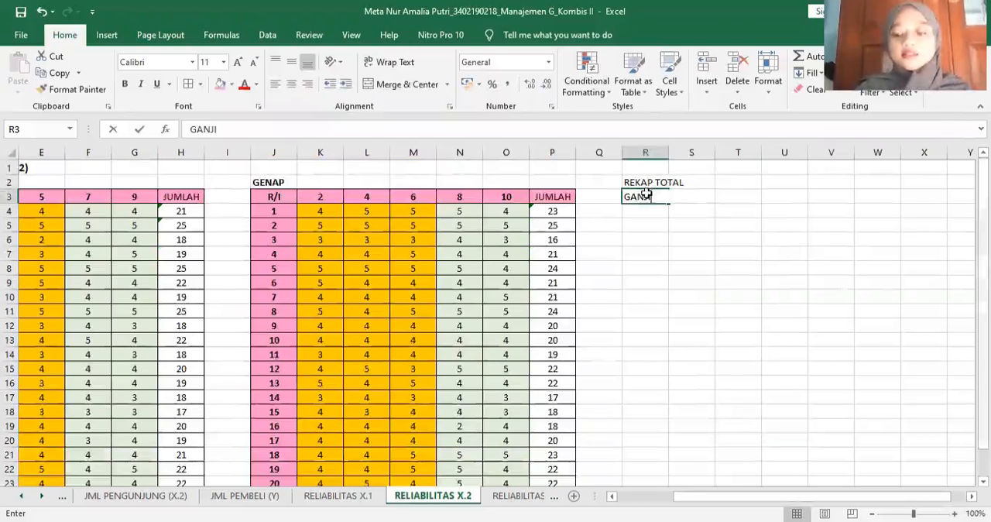
{"action": "type", "text": "L"}
{"action": "key", "text": "Tab"}
{"action": "type", "text": "GENAP"}
{"action": "key", "text": "Return"}
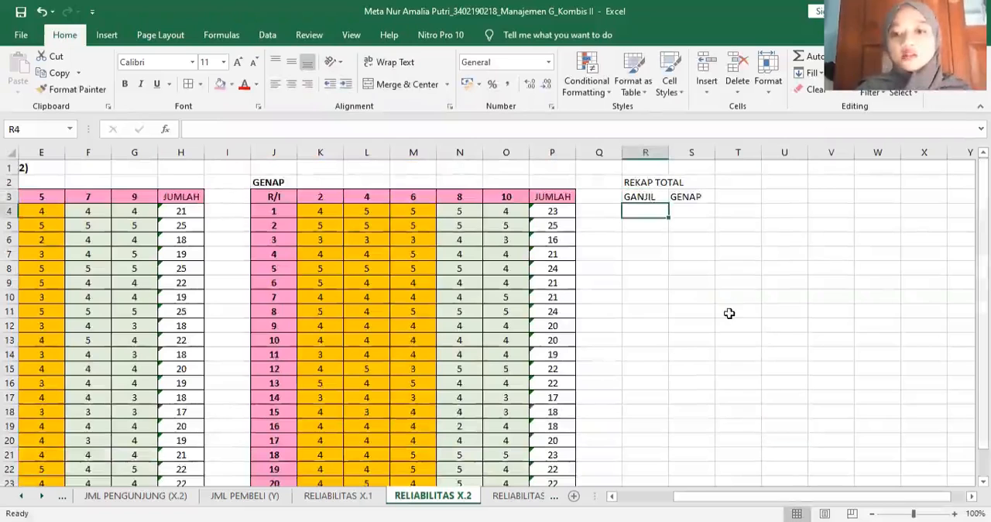
- Apply all borders and centre alignment to the REKAP TOTAL table range R3:S23
{"action": "left_click_drag", "start_coordinate": [646, 195], "coordinate": [731, 312]}
{"action": "left_click_drag", "start_coordinate": [696, 492], "coordinate": [686, 455]}
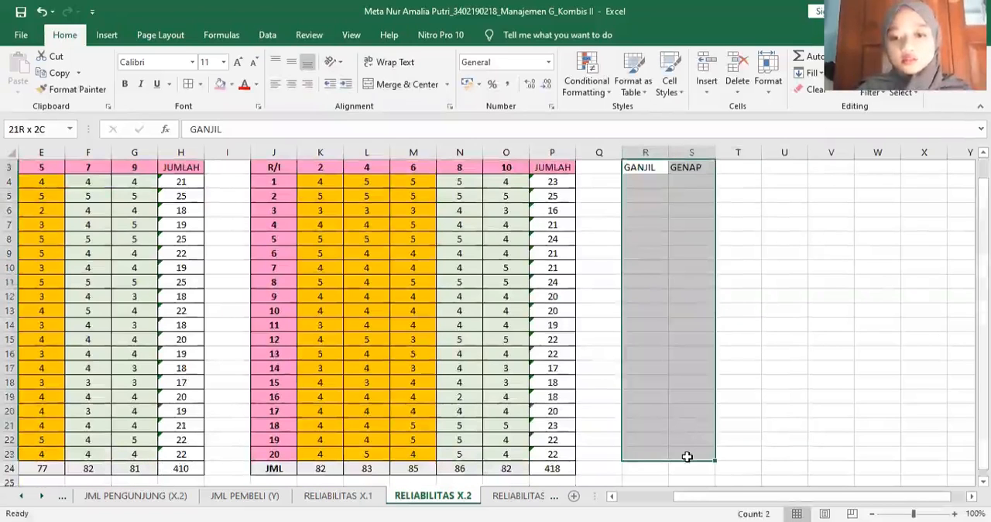
{"action": "left_click", "coordinate": [189, 90]}
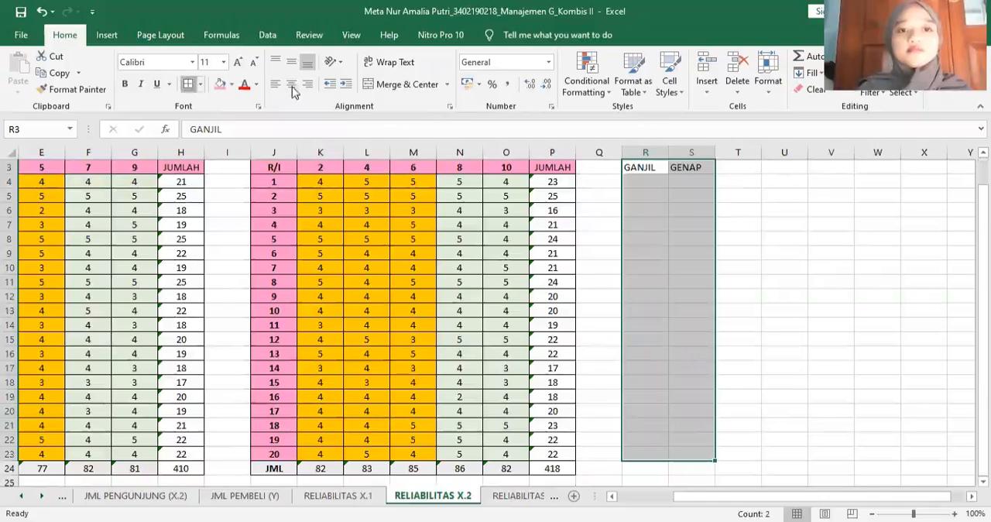
{"action": "left_click", "coordinate": [756, 236]}
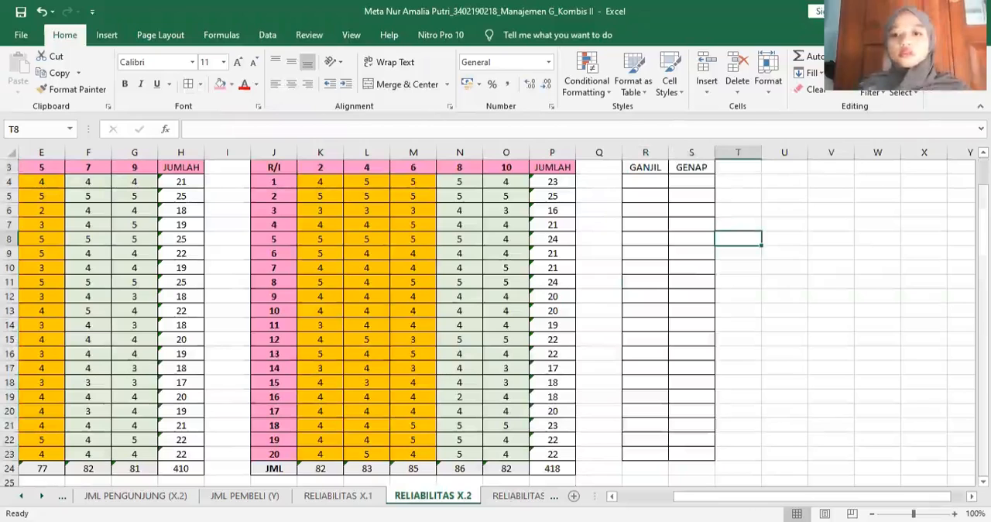
- Link the first respondent's totals into REKAP TOTAL, with R4 referencing H4 and S4 referencing P4
{"action": "scroll", "coordinate": [495, 322], "scroll_direction": "up", "scroll_amount": 1}
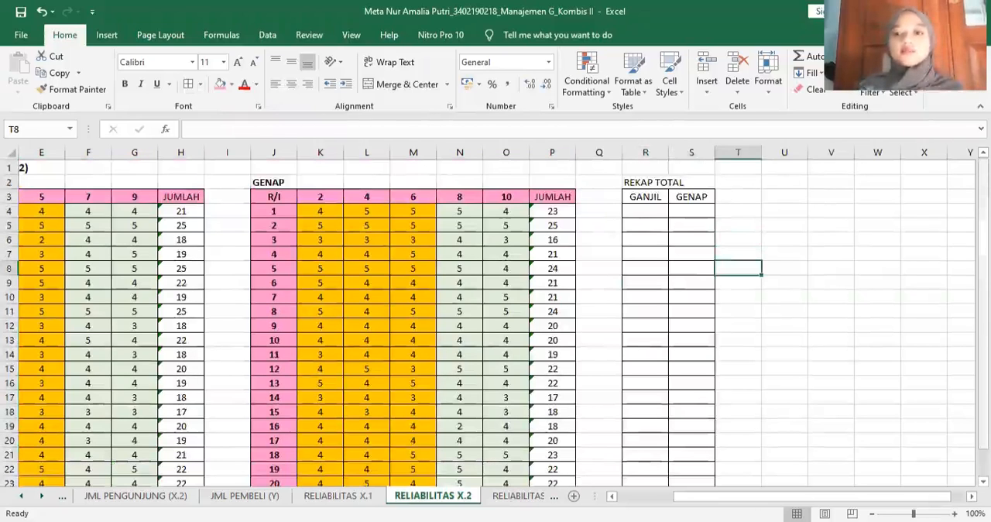
{"action": "left_click", "coordinate": [653, 211]}
{"action": "type", "text": "="}
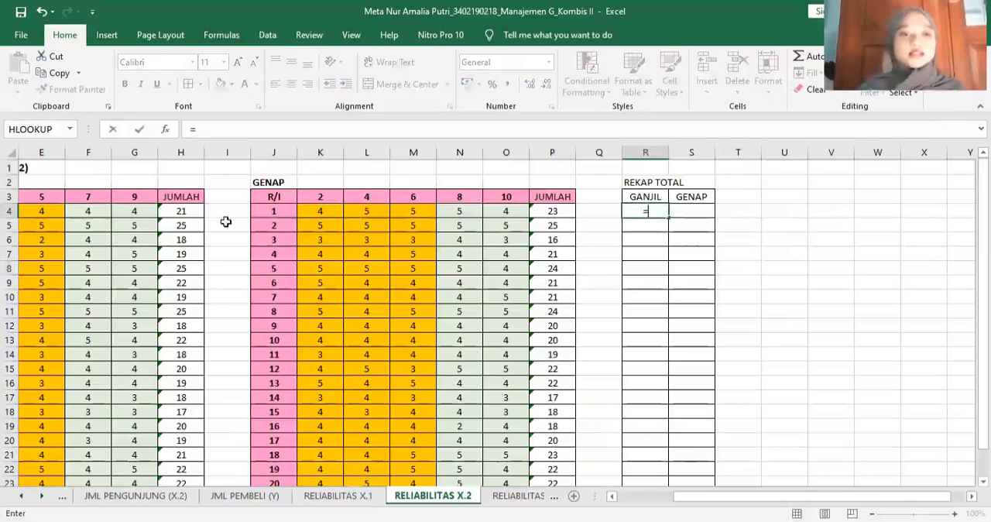
{"action": "left_click", "coordinate": [176, 211]}
{"action": "key", "text": "Return"}
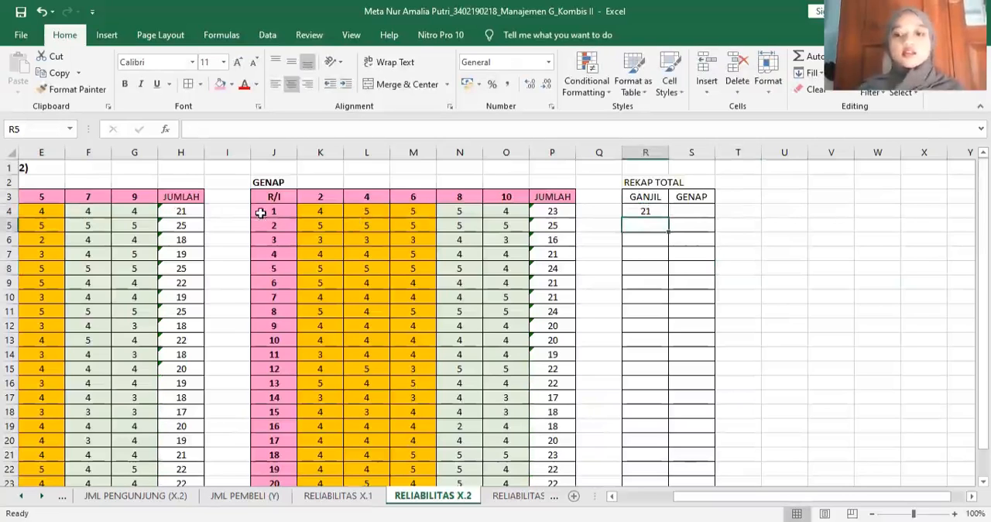
{"action": "left_click", "coordinate": [691, 212]}
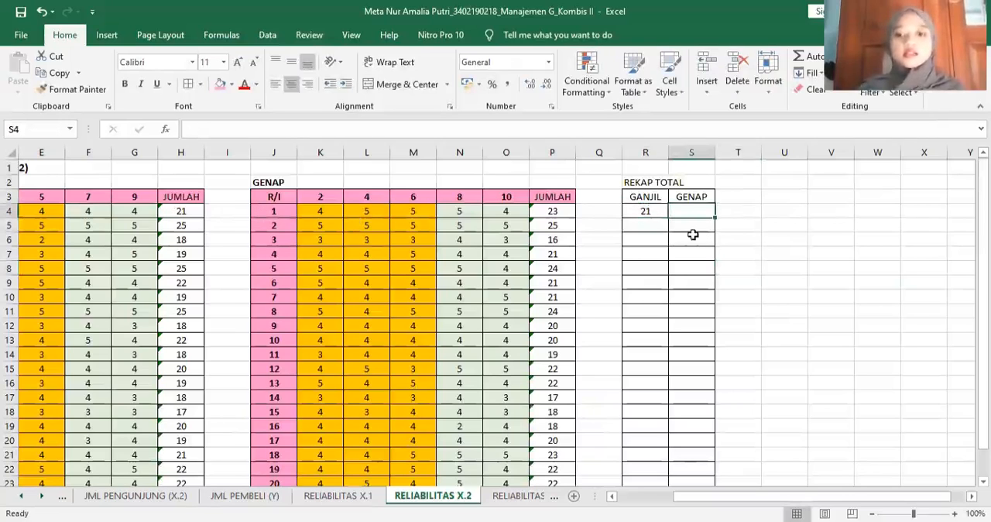
{"action": "type", "text": "="}
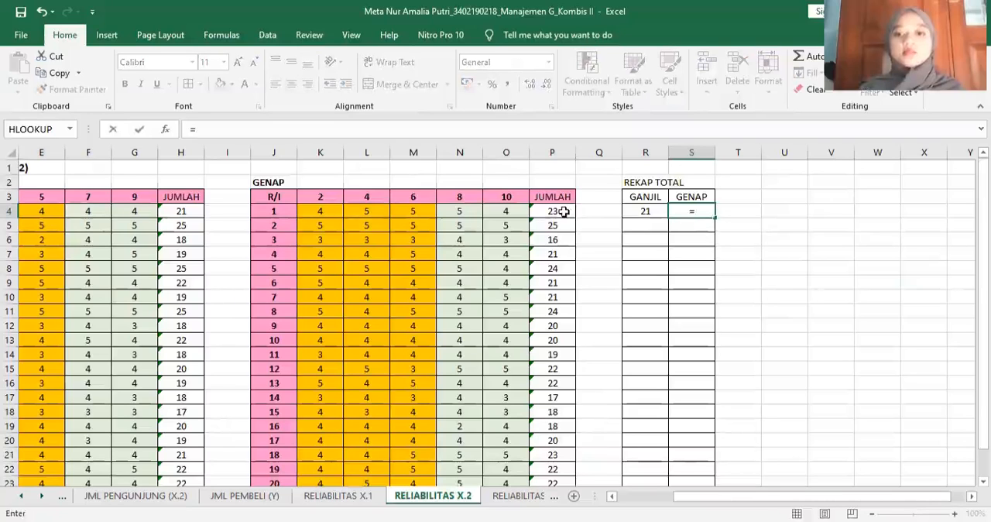
{"action": "left_click", "coordinate": [564, 211]}
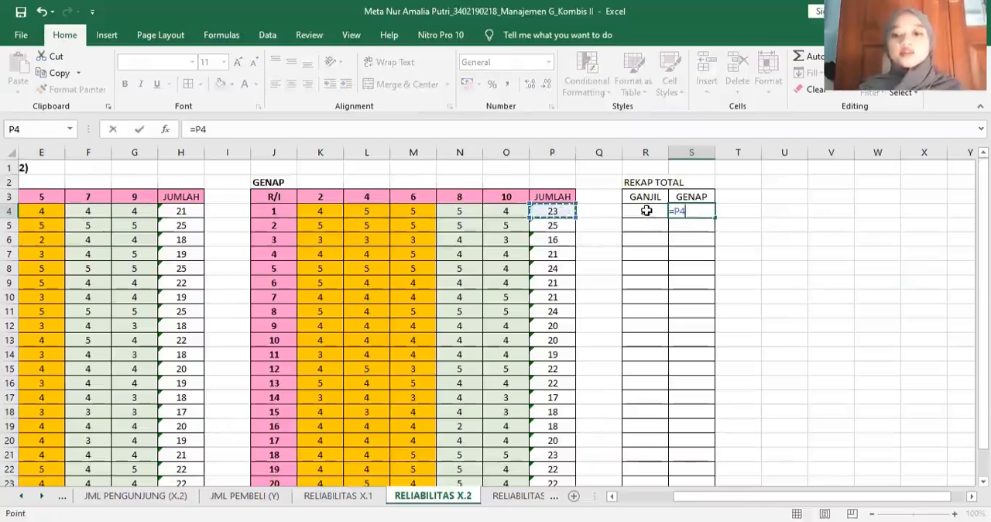
{"action": "key", "text": "Return"}
- Fill the R4:S4 formulas down through row 23 of the REKAP TOTAL table
{"action": "left_click_drag", "start_coordinate": [645, 211], "coordinate": [743, 436]}
{"action": "left_click", "coordinate": [742, 435]}
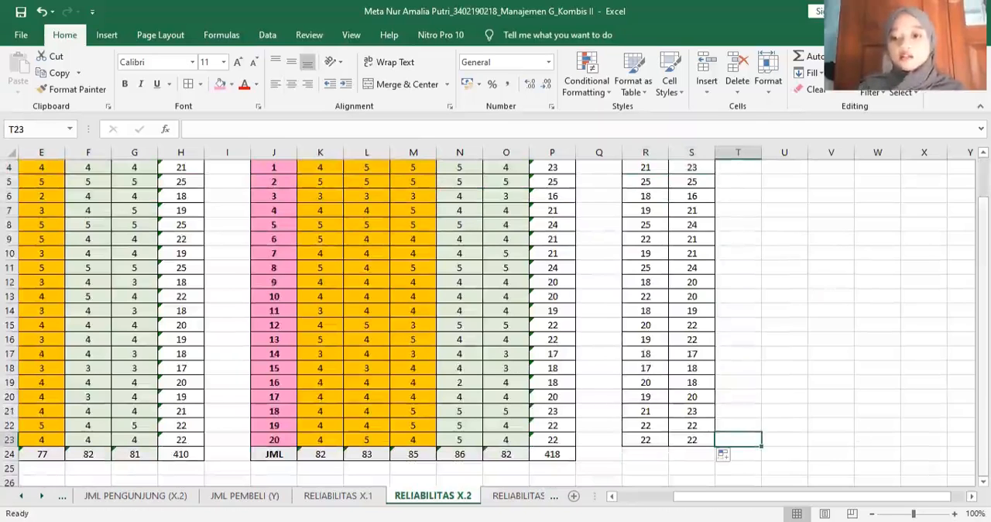
{"action": "scroll", "coordinate": [764, 503], "scroll_direction": "up", "scroll_amount": 1}
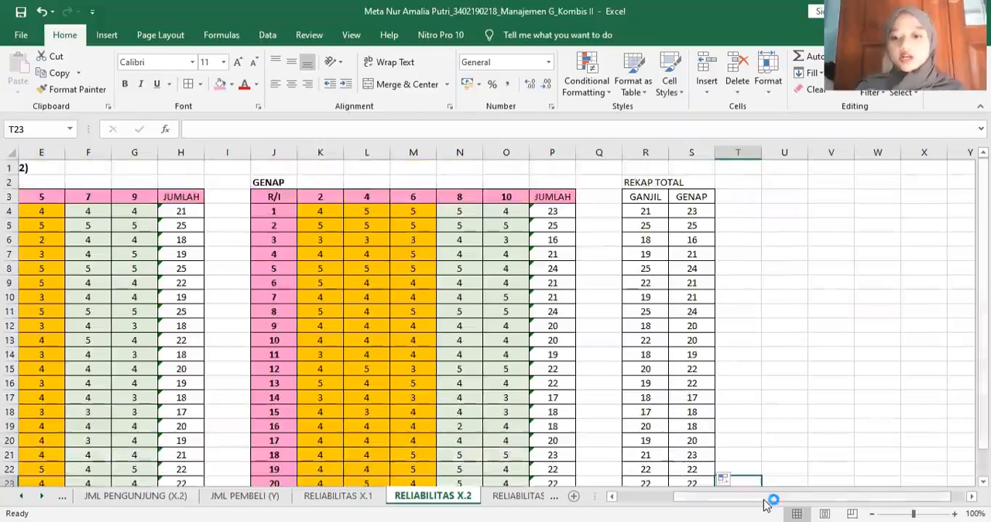
- Start a Correlation data analysis from cell U3 and select $R$3:$S$23 as its input range
{"action": "scroll", "coordinate": [849, 364], "scroll_direction": "right", "scroll_amount": 1}
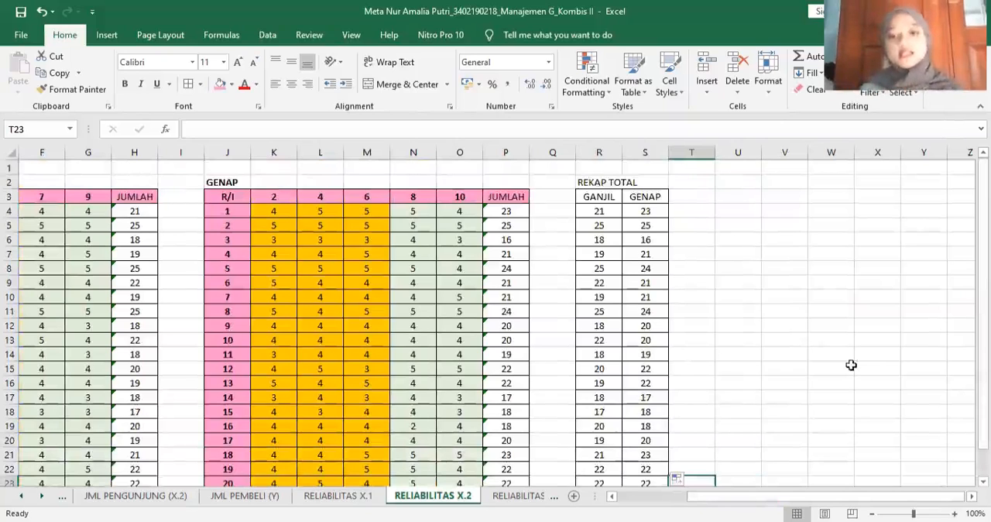
{"action": "left_click", "coordinate": [731, 194]}
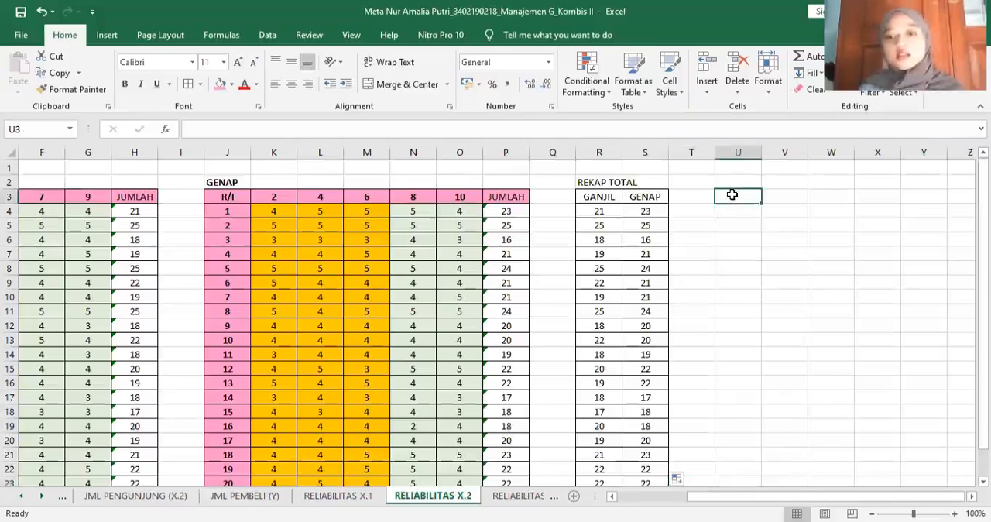
{"action": "left_click", "coordinate": [268, 35]}
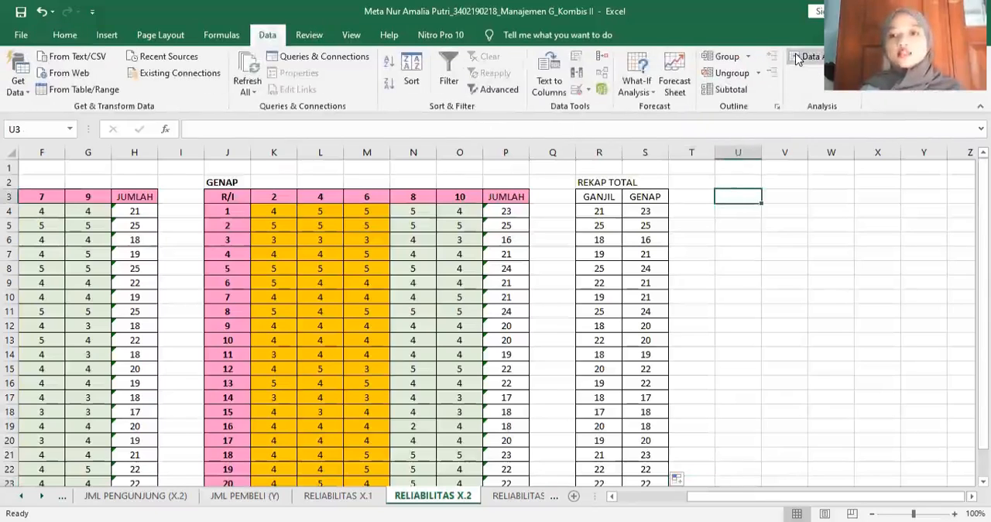
{"action": "left_click", "coordinate": [797, 60]}
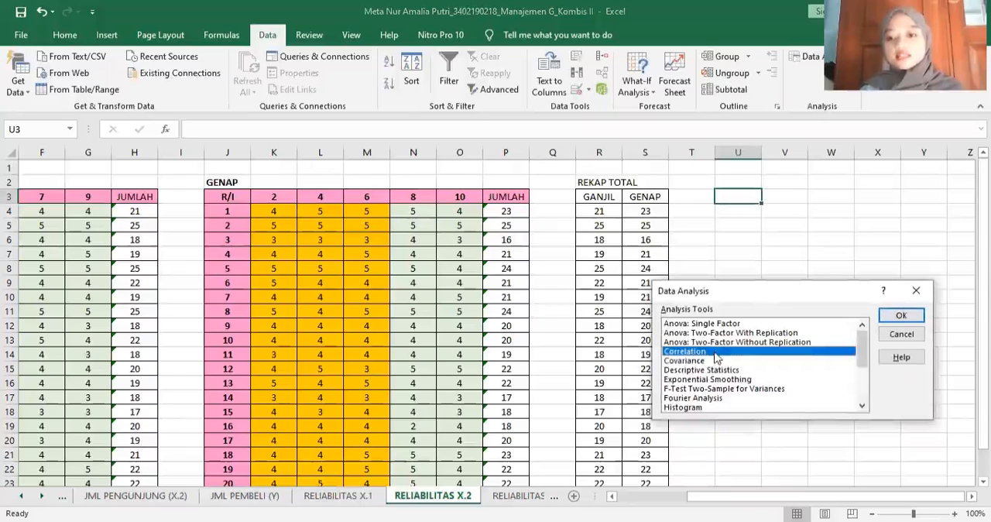
{"action": "left_click", "coordinate": [902, 315]}
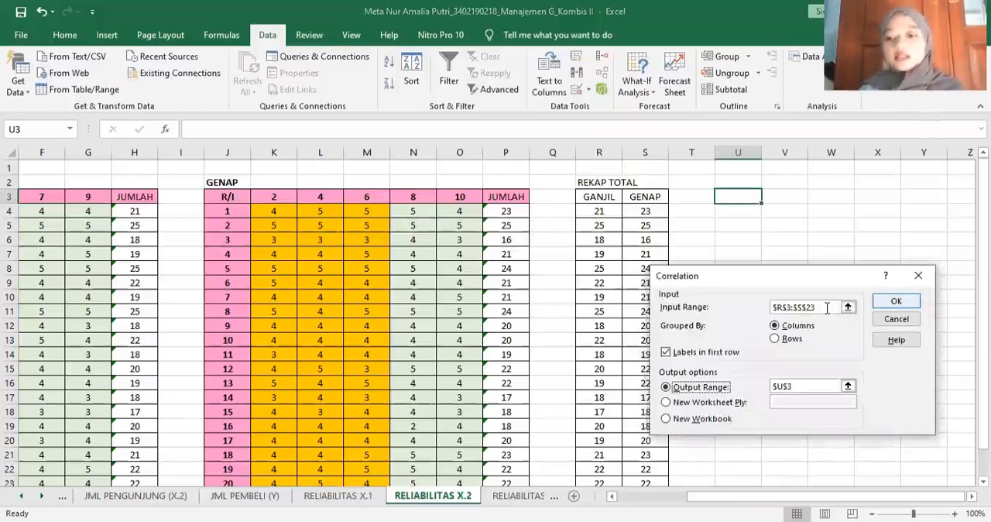
{"action": "left_click", "coordinate": [850, 308]}
{"action": "left_click", "coordinate": [850, 307]}
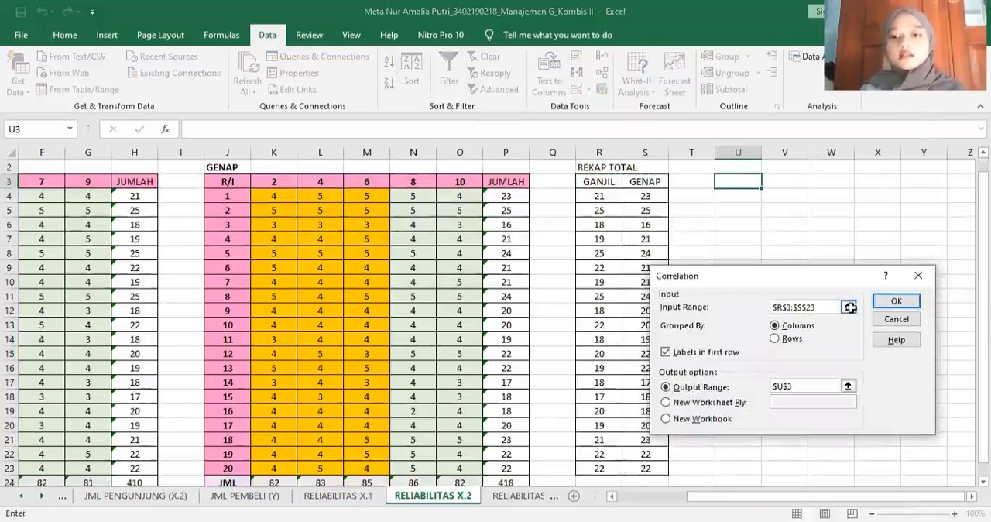
{"action": "left_click", "coordinate": [850, 307]}
{"action": "type", "text": "$"}
{"action": "key", "text": "BackSpace"}
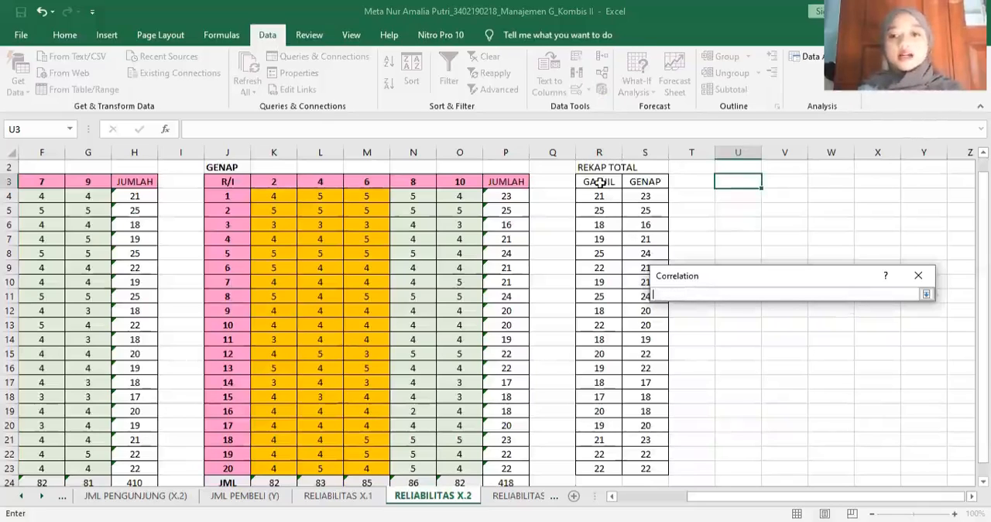
{"action": "left_click", "coordinate": [601, 182]}
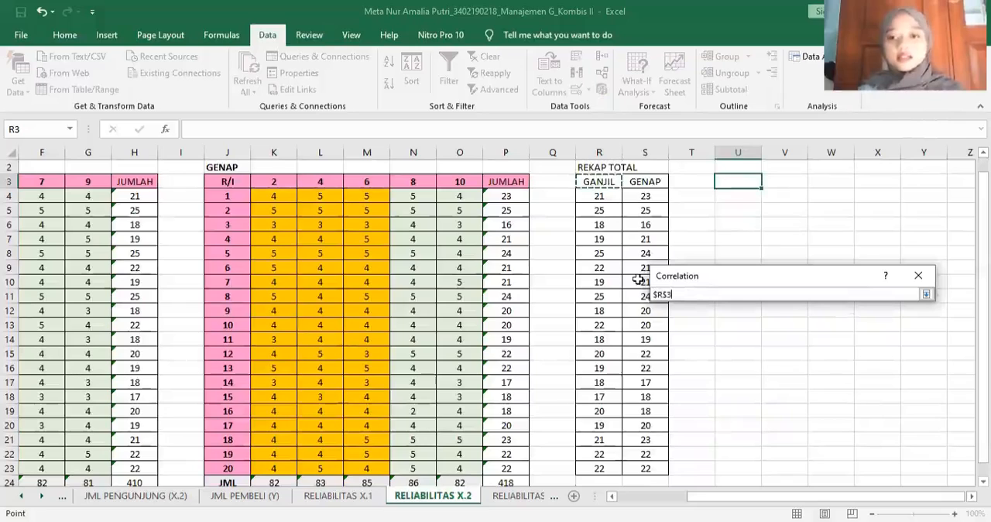
{"action": "left_click", "coordinate": [652, 471], "text": "shift"}
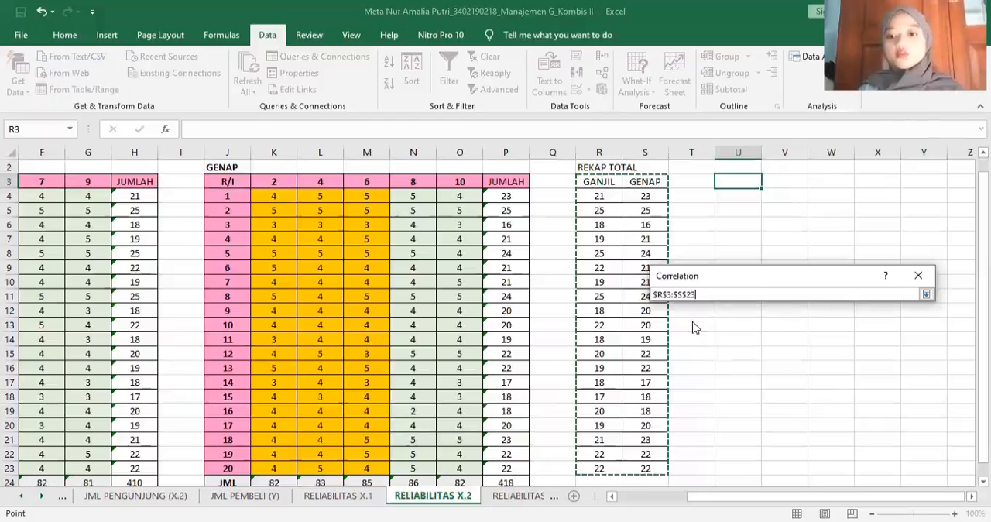
{"action": "key", "text": "Return"}
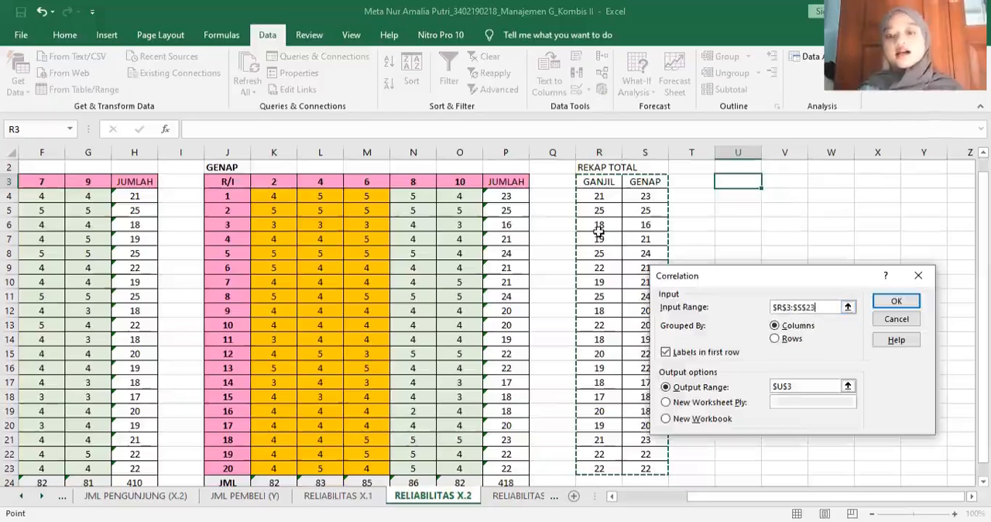
- Reselect $U$3 as the Correlation output range and run the analysis
{"action": "left_click", "coordinate": [793, 388]}
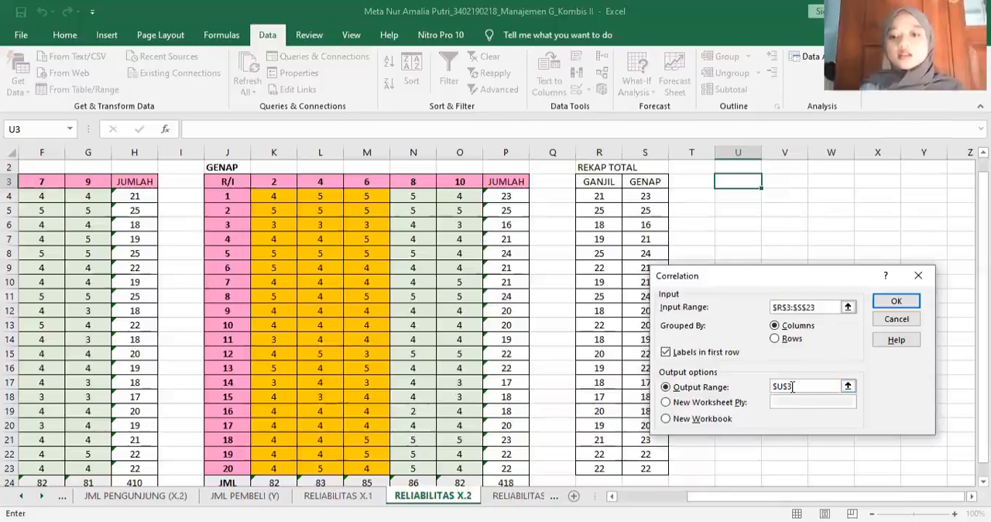
{"action": "left_click_drag", "start_coordinate": [793, 387], "coordinate": [768, 390]}
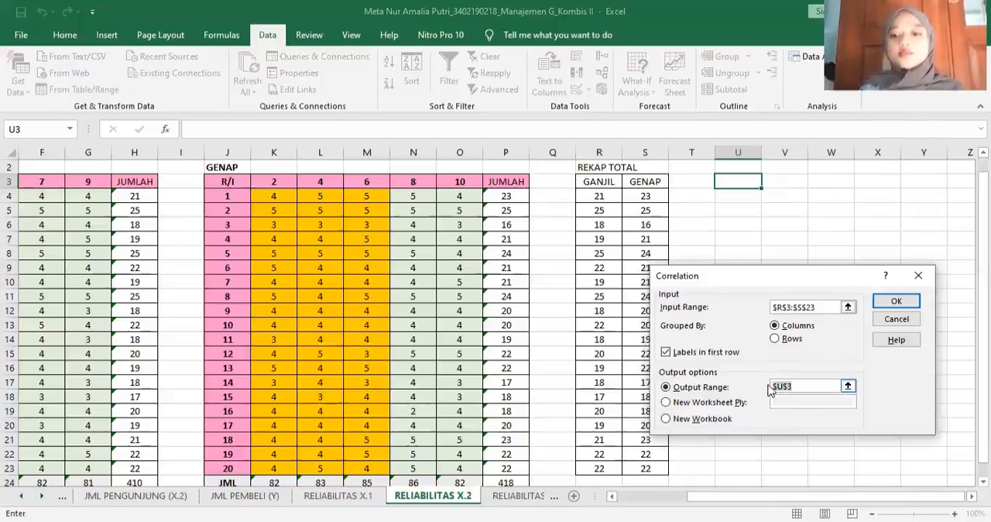
{"action": "key", "text": "BackSpace"}
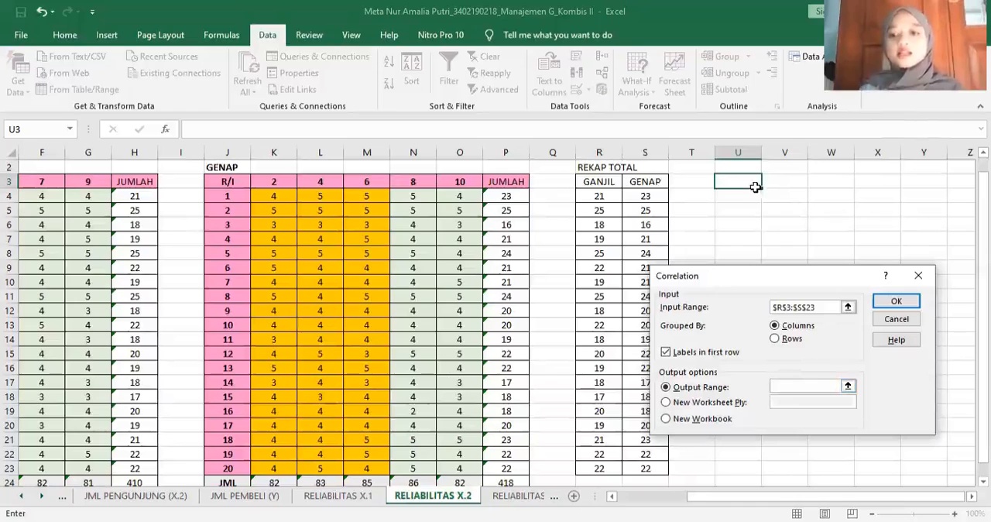
{"action": "left_click", "coordinate": [847, 387]}
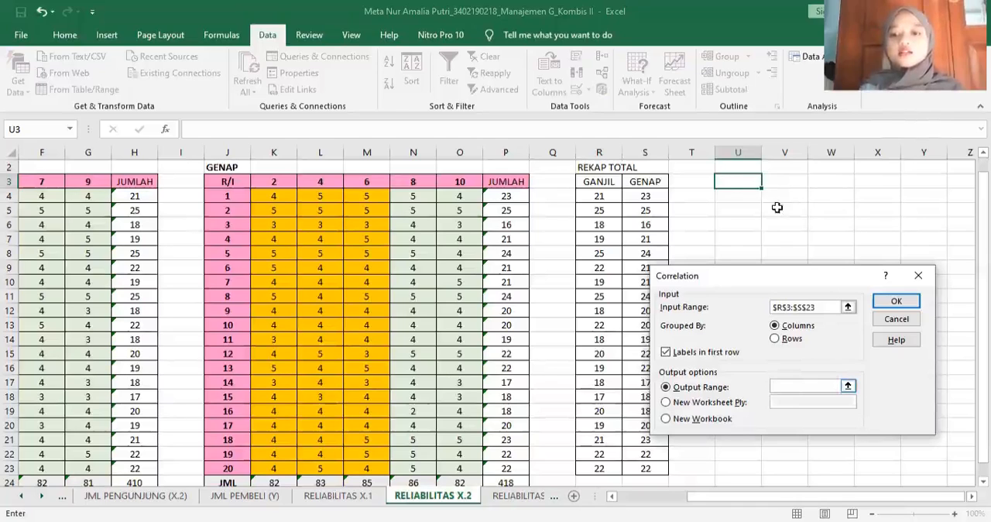
{"action": "left_click", "coordinate": [739, 179]}
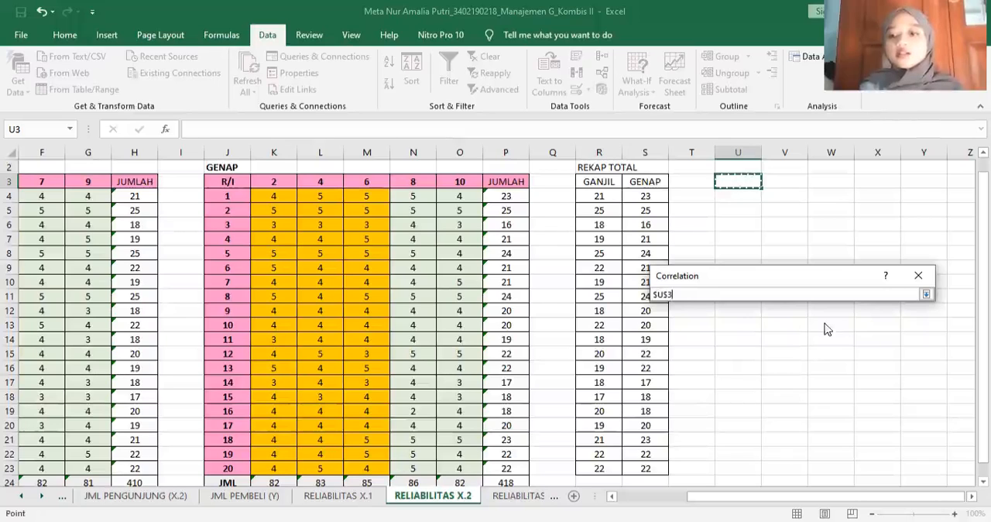
{"action": "key", "text": "Return"}
{"action": "left_click", "coordinate": [890, 301]}
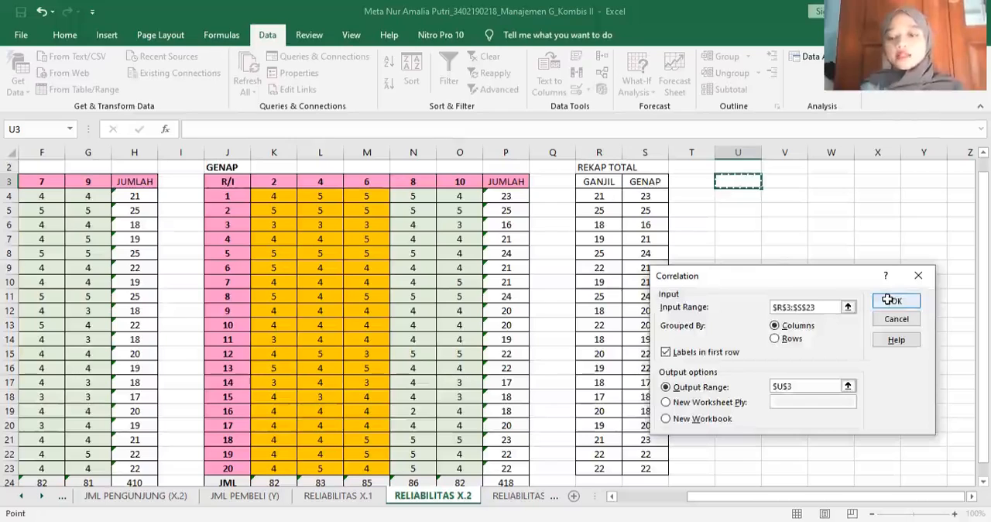
{"action": "left_click", "coordinate": [751, 238]}
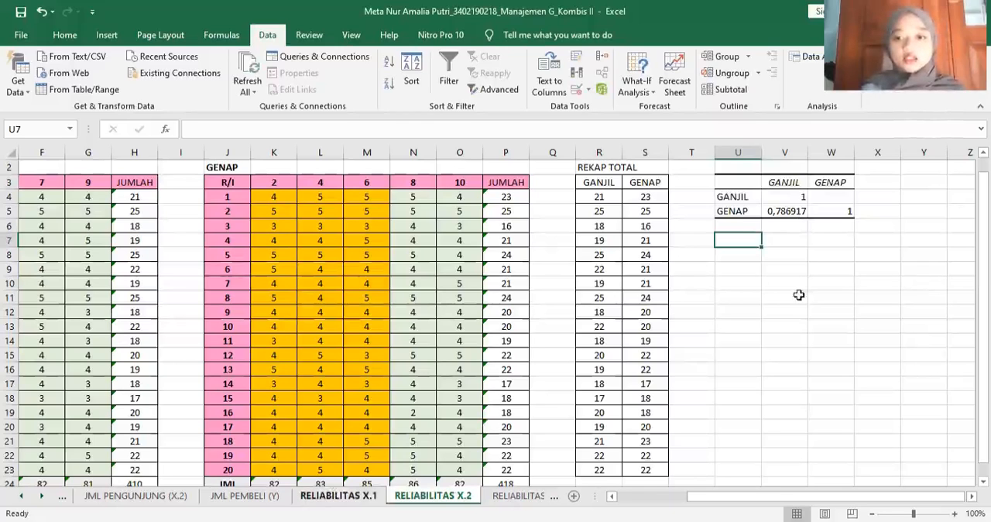
- Copy the conclusion text block from U8 of the RELIABILITAS X.1 sheet into U8 of RELIABILITAS X.2
{"action": "key", "text": "ctrl+Page_Up"}
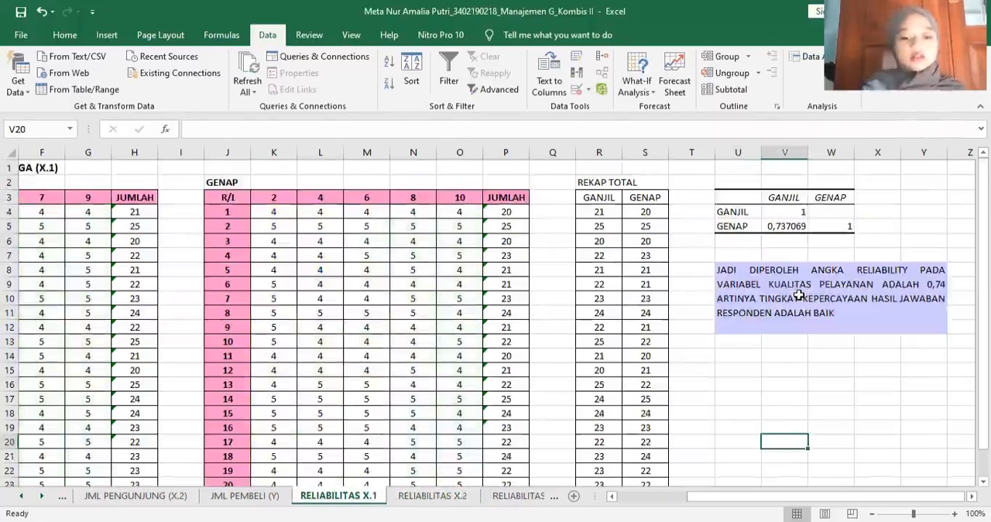
{"action": "left_click", "coordinate": [799, 295]}
{"action": "key", "text": "ctrl+c"}
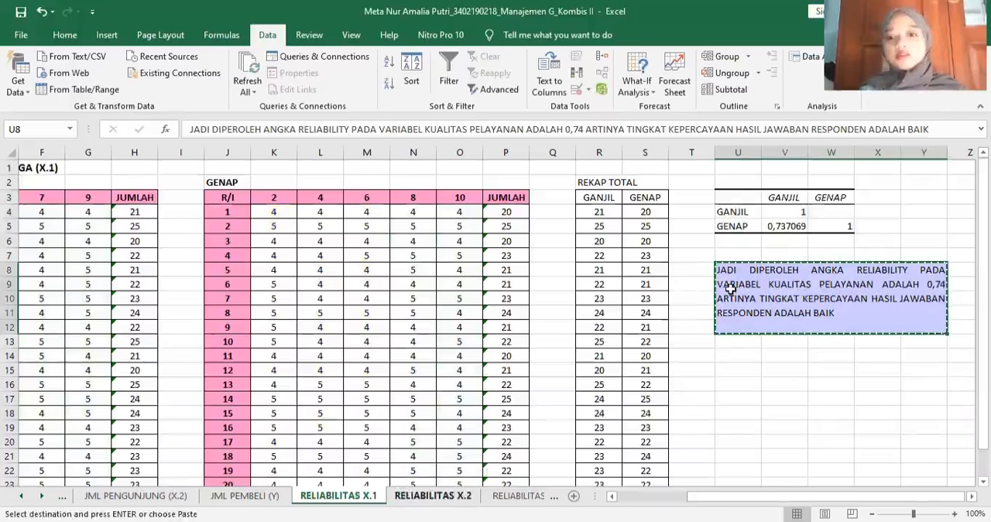
{"action": "key", "text": "ctrl+Page_Down"}
{"action": "left_click", "coordinate": [732, 249]}
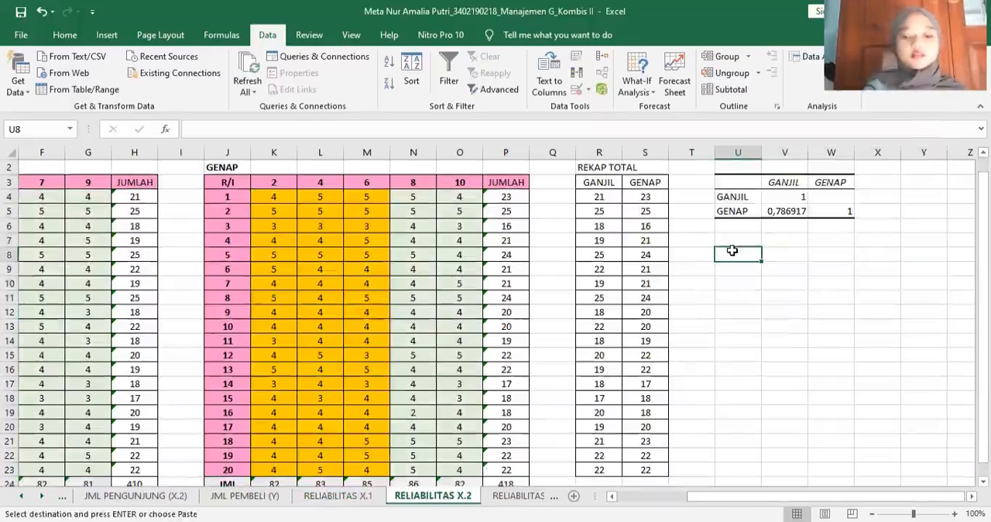
{"action": "key", "text": "ctrl+v"}
{"action": "left_click", "coordinate": [767, 328]}
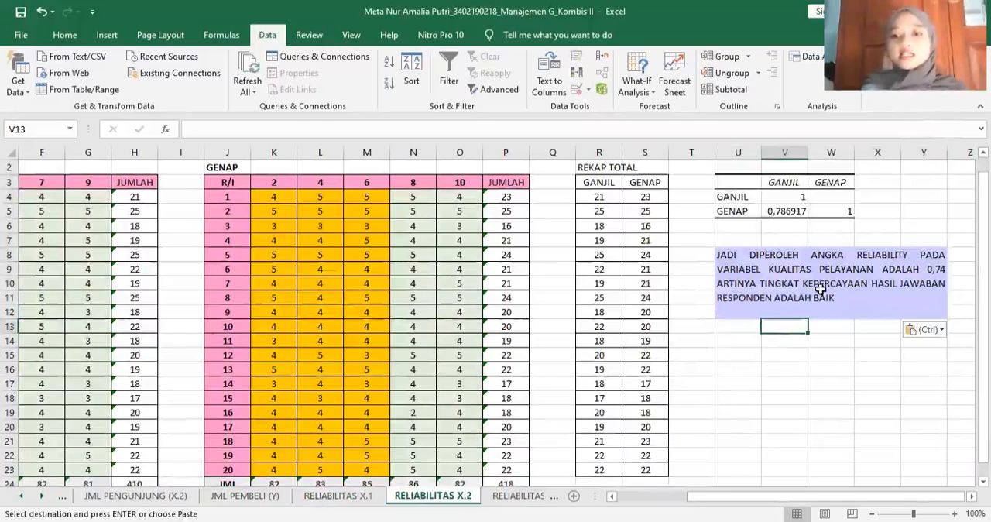
- Replace the variable name KUALITAS PELAYANAN with JUMLAH PENGUNJUNG in the U8 conclusion text on RELIABILITAS X.2
{"action": "double_click", "coordinate": [867, 269]}
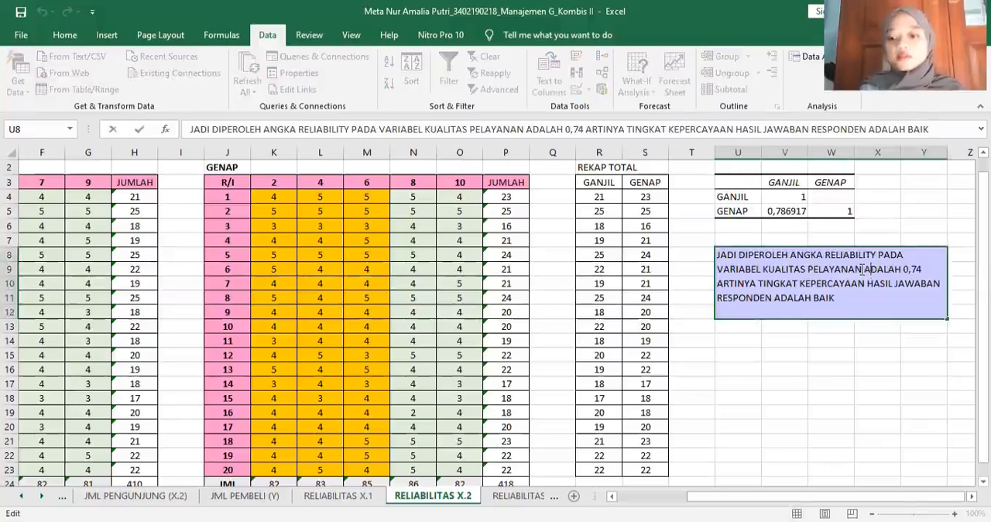
{"action": "key", "text": "BackSpace"}
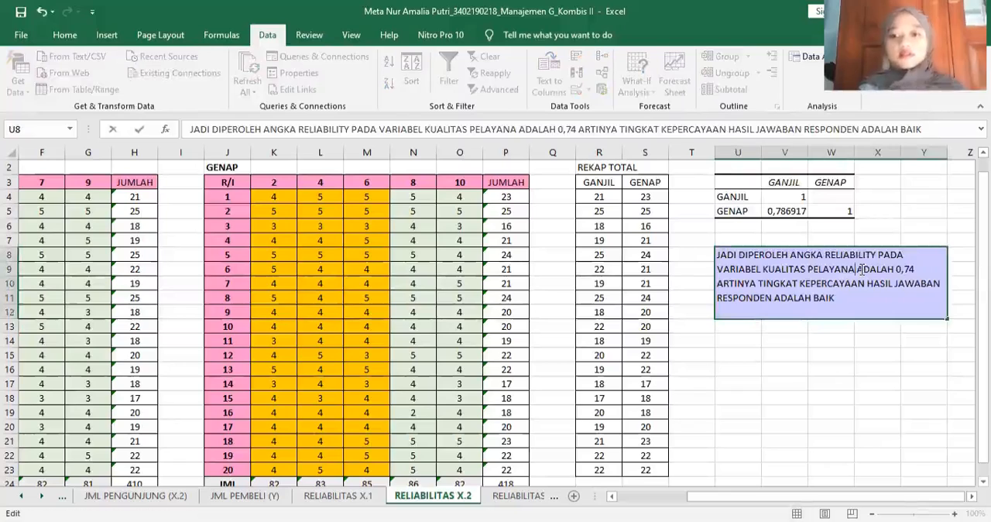
{"action": "key", "text": "BackSpace"}
{"action": "key", "text": "BackSpace"}
{"action": "key", "text": "BackSpace"}
{"action": "key", "text": "BackSpace"}
{"action": "key", "text": "BackSpace"}
{"action": "key", "text": "BackSpace"}
{"action": "key", "text": "BackSpace"}
{"action": "key", "text": "BackSpace"}
{"action": "key", "text": "BackSpace"}
{"action": "key", "text": "BackSpace"}
{"action": "key", "text": "BackSpace"}
{"action": "key", "text": "BackSpace"}
{"action": "key", "text": "BackSpace"}
{"action": "key", "text": "BackSpace"}
{"action": "key", "text": "BackSpace"}
{"action": "key", "text": "BackSpace"}
{"action": "key", "text": "BackSpace"}
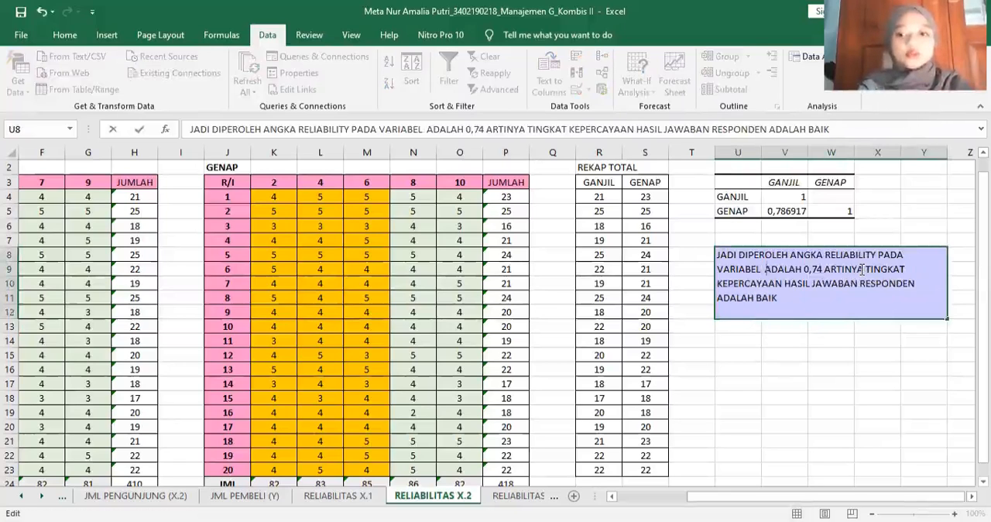
{"action": "type", "text": "JUMLAH "}
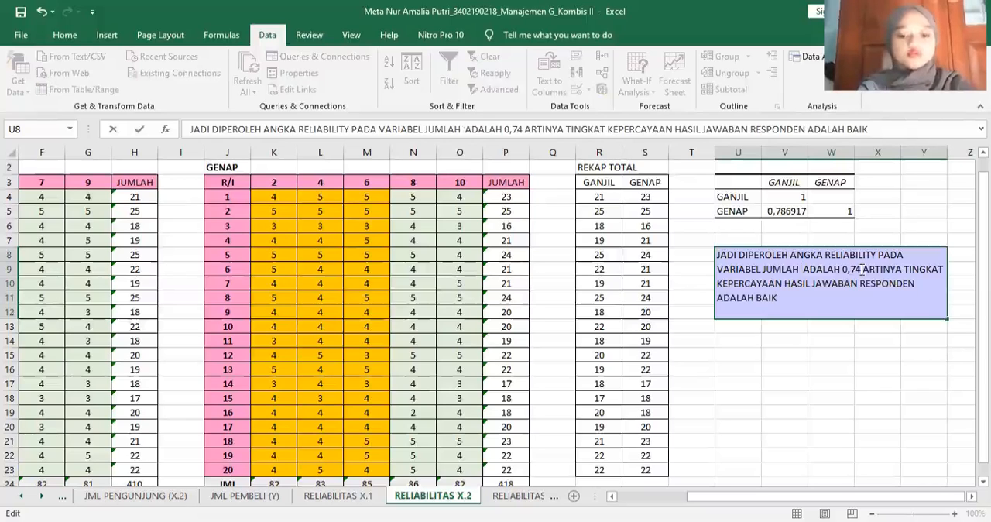
{"action": "type", "text": "PENGUNJU"}
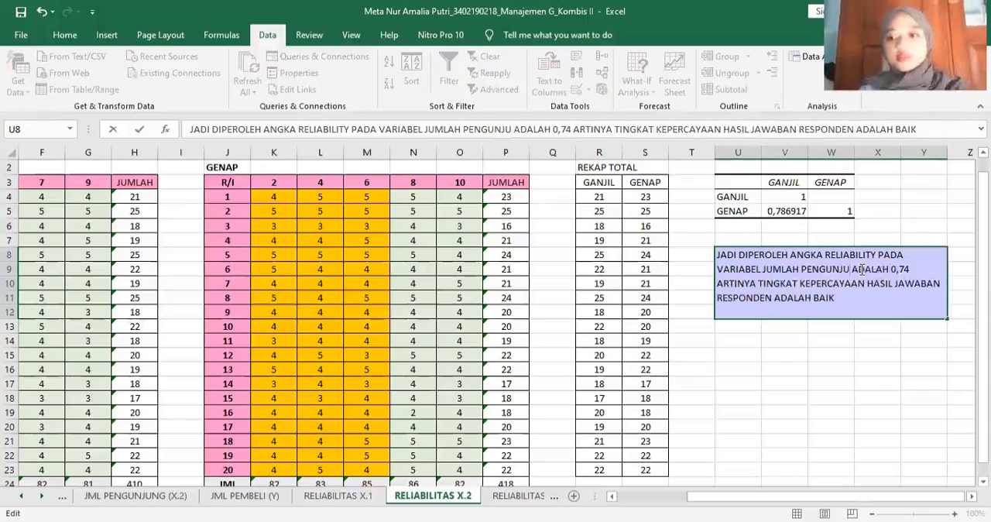
{"action": "type", "text": "NG"}
{"action": "key", "text": "BackSpace"}
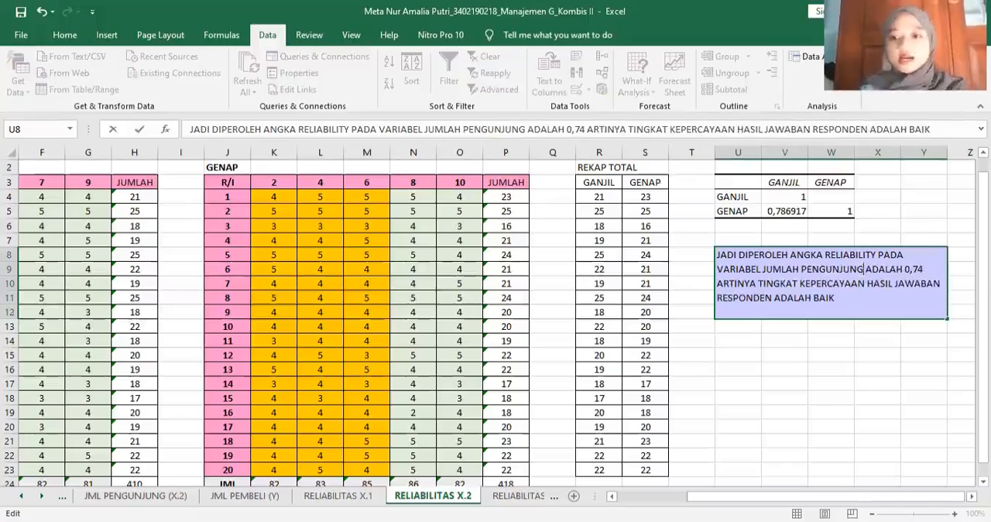
- Change the reliability figure in the conclusion text to 0,79 and commit the cell
{"action": "left_click", "coordinate": [921, 270]}
{"action": "key", "text": "BackSpace"}
{"action": "type", "text": "9"}
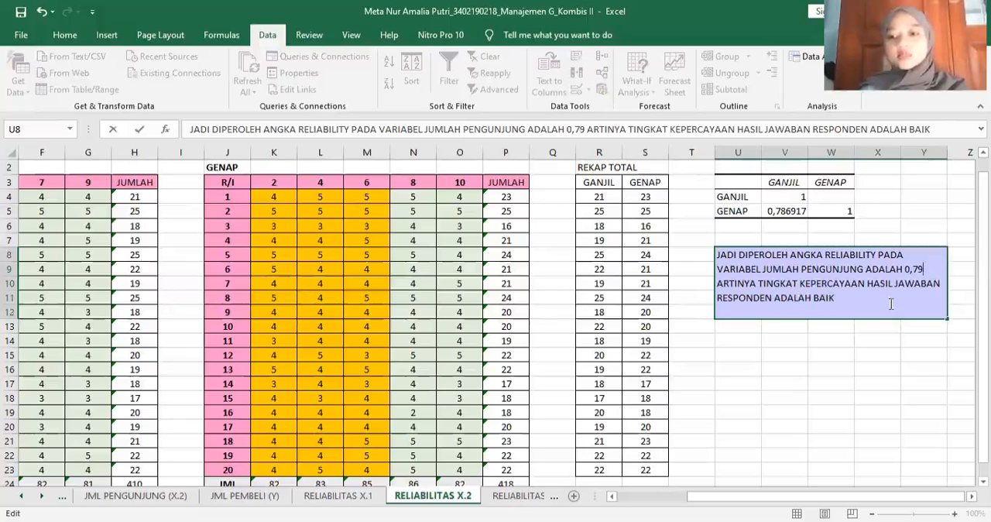
{"action": "left_click", "coordinate": [802, 365]}
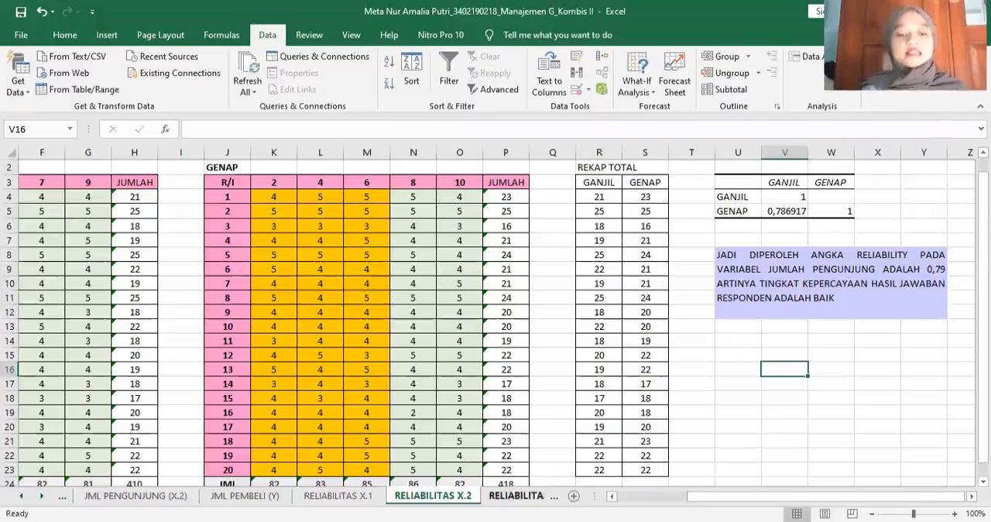
- Copy the JUMLAH PEMBELI score table B3:L24 on the RELIABILITAS Y sheet and paste the duplicate at O3
{"action": "left_click", "coordinate": [516, 495]}
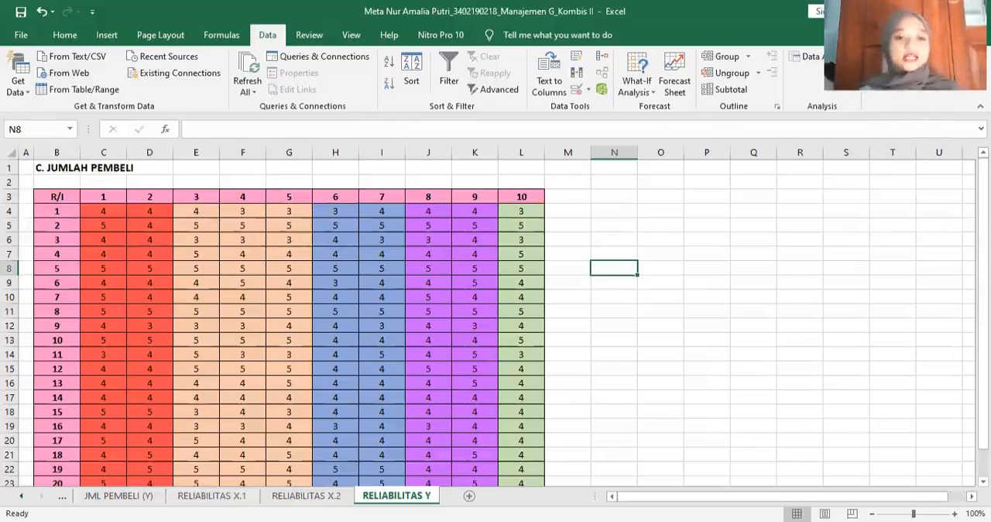
{"action": "left_click", "coordinate": [118, 495]}
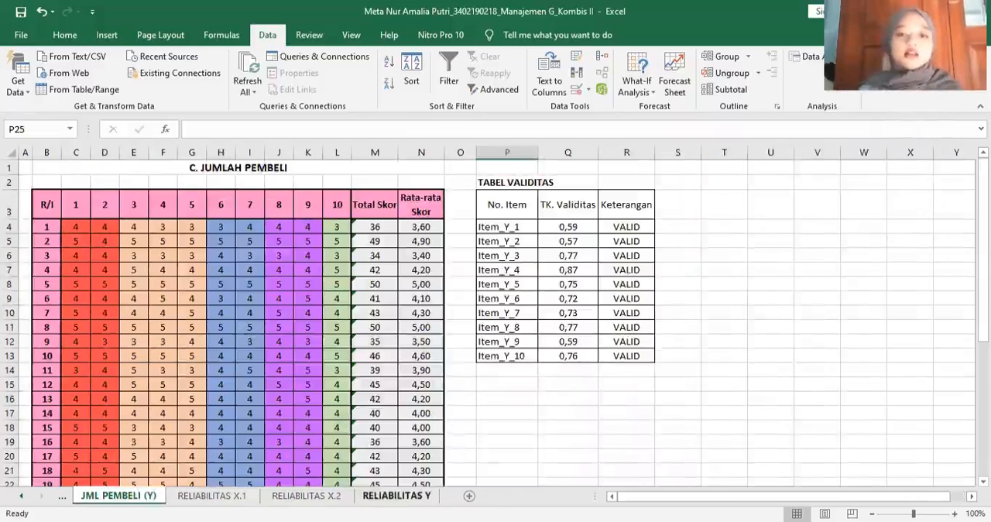
{"action": "left_click", "coordinate": [396, 496]}
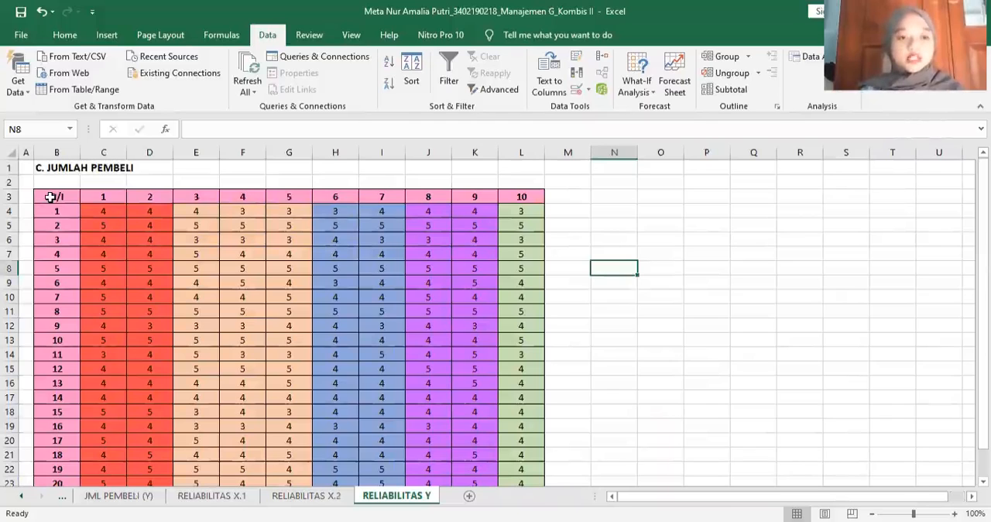
{"action": "left_click_drag", "start_coordinate": [50, 196], "coordinate": [404, 391]}
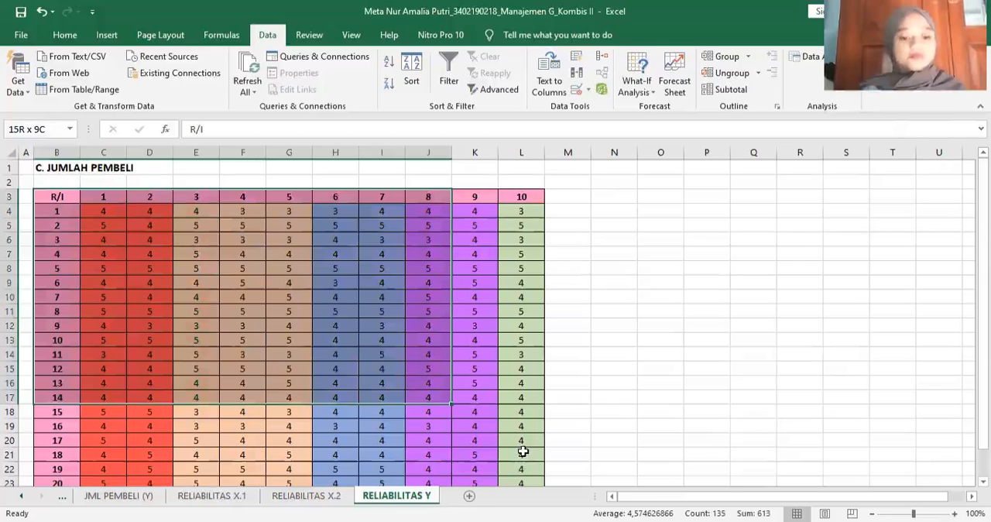
{"action": "key", "text": "ctrl+shift+End"}
{"action": "key", "text": "ctrl+c"}
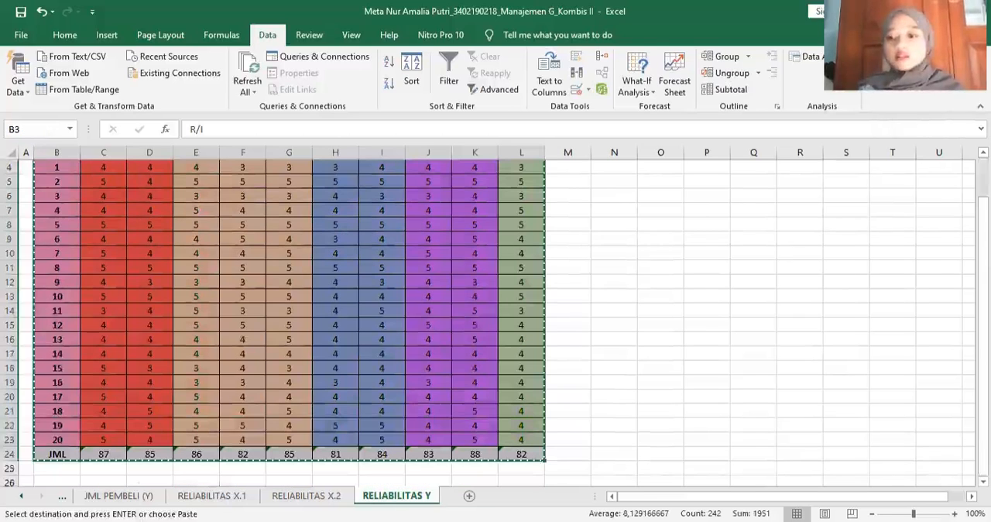
{"action": "scroll", "coordinate": [662, 196], "scroll_direction": "up", "scroll_amount": 1}
{"action": "left_click", "coordinate": [662, 196]}
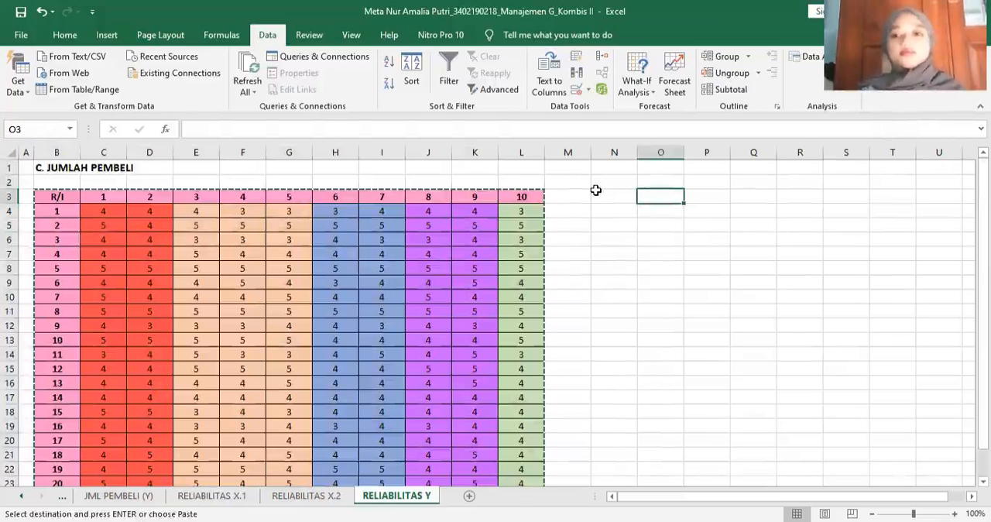
{"action": "key", "text": "ctrl+v"}
{"action": "left_click", "coordinate": [575, 196]}
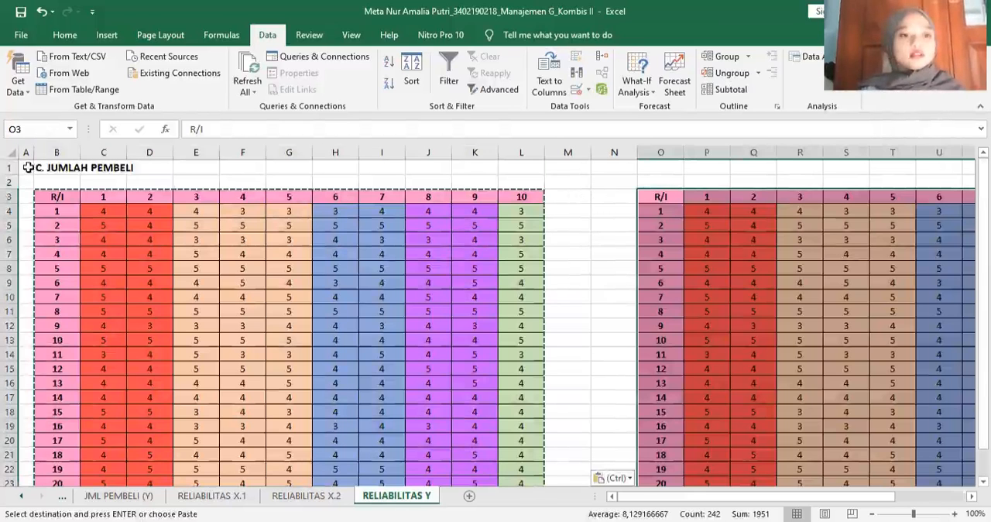
- Enter the label GANJIL in B2 above the original table and make it bold
{"action": "left_click", "coordinate": [57, 182]}
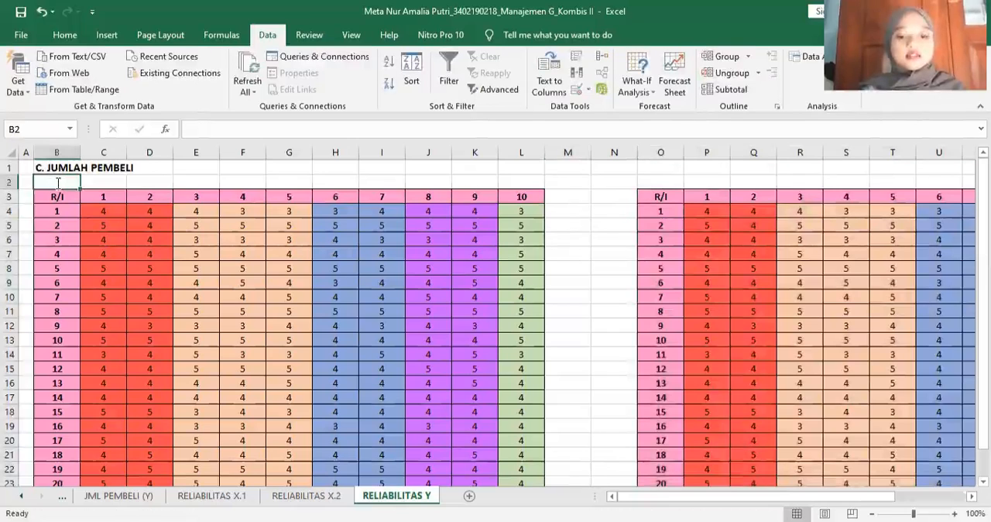
{"action": "type", "text": "GANJIL"}
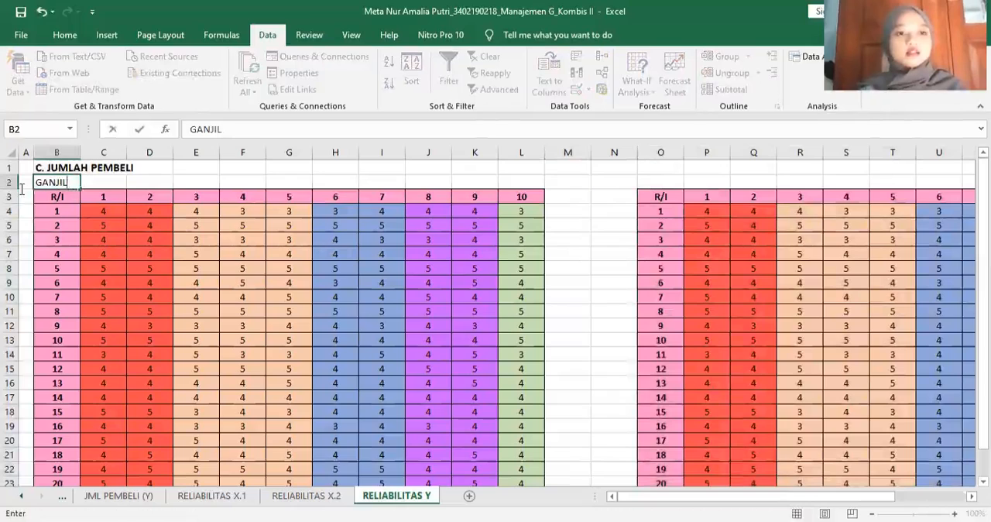
{"action": "left_click_drag", "start_coordinate": [68, 183], "coordinate": [21, 188]}
{"action": "left_click", "coordinate": [65, 36]}
{"action": "left_click", "coordinate": [124, 84]}
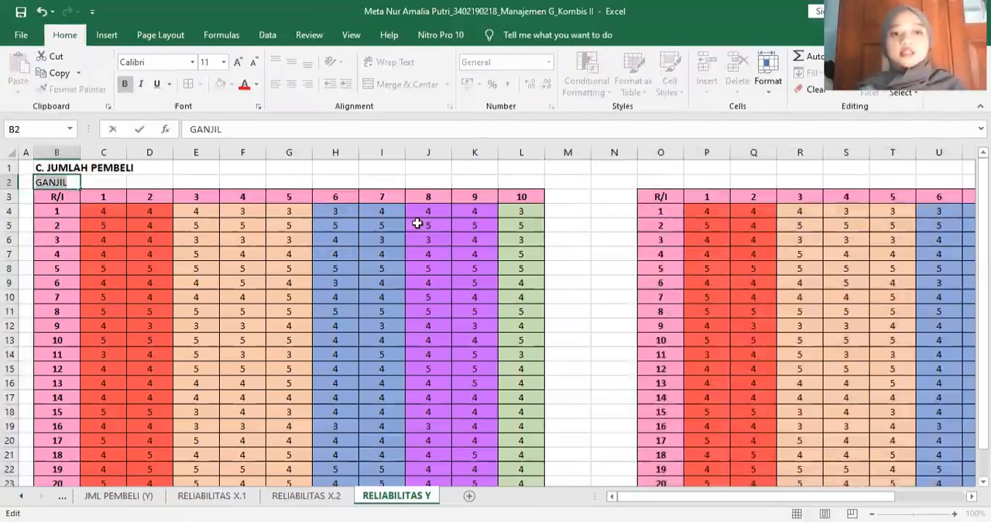
- Enter the label GENAP in O2 above the duplicated table and make it bold
{"action": "left_click", "coordinate": [664, 179]}
{"action": "type", "text": "GE"}
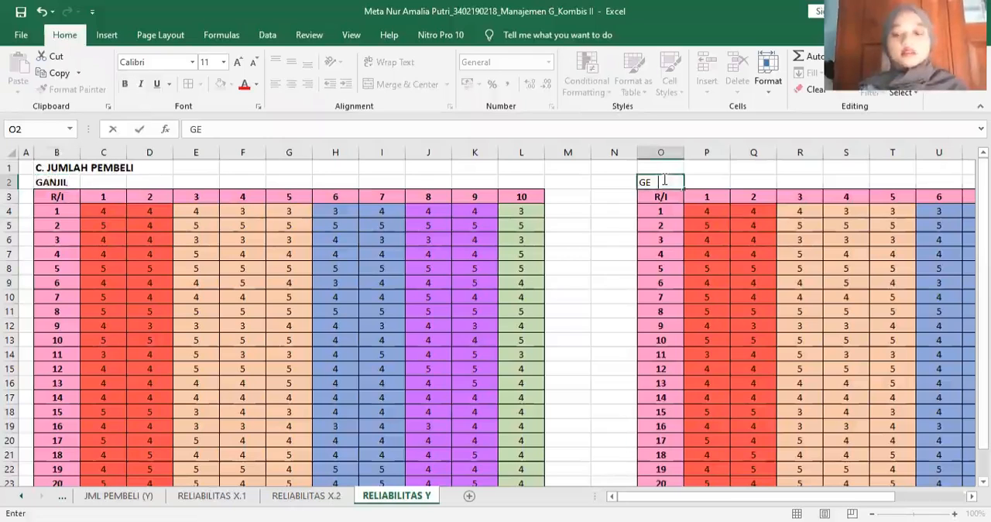
{"action": "type", "text": "NAP"}
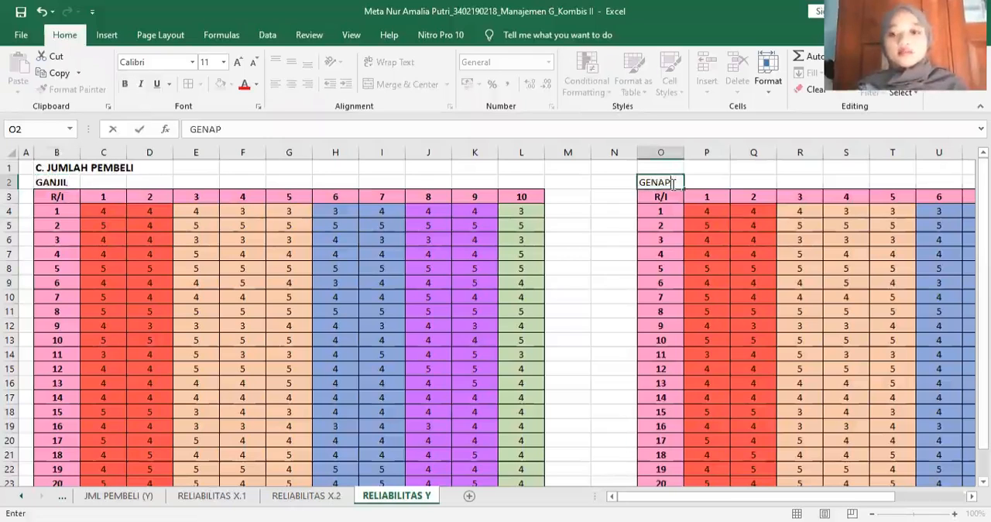
{"action": "key", "text": "F2"}
{"action": "key", "text": "shift+Home"}
{"action": "key", "text": "ctrl+b"}
{"action": "left_click", "coordinate": [614, 210]}
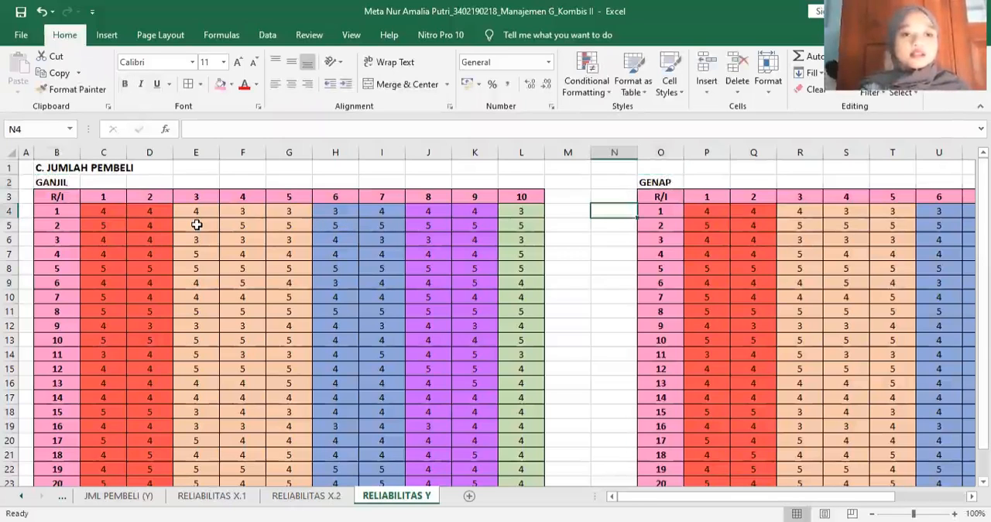
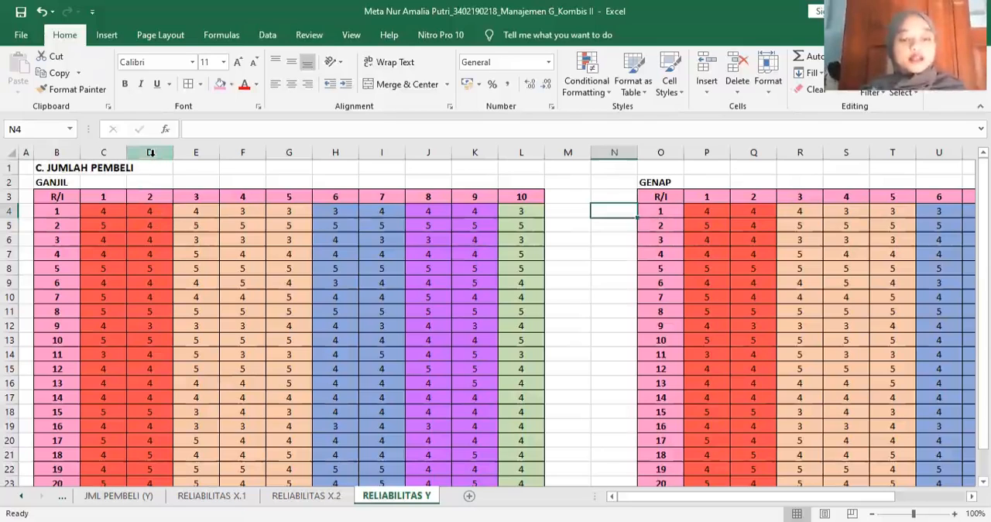
- Delete the even-item columns D, F, H, J and L so the GANJIL table keeps only items 1, 3, 5, 7 and 9
{"action": "left_click", "coordinate": [150, 153]}
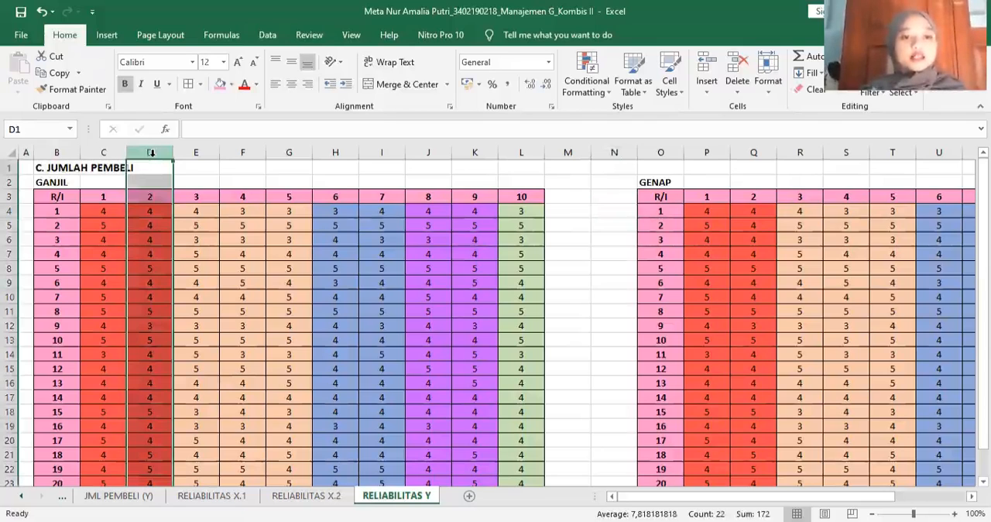
{"action": "left_click", "coordinate": [253, 152], "text": "ctrl"}
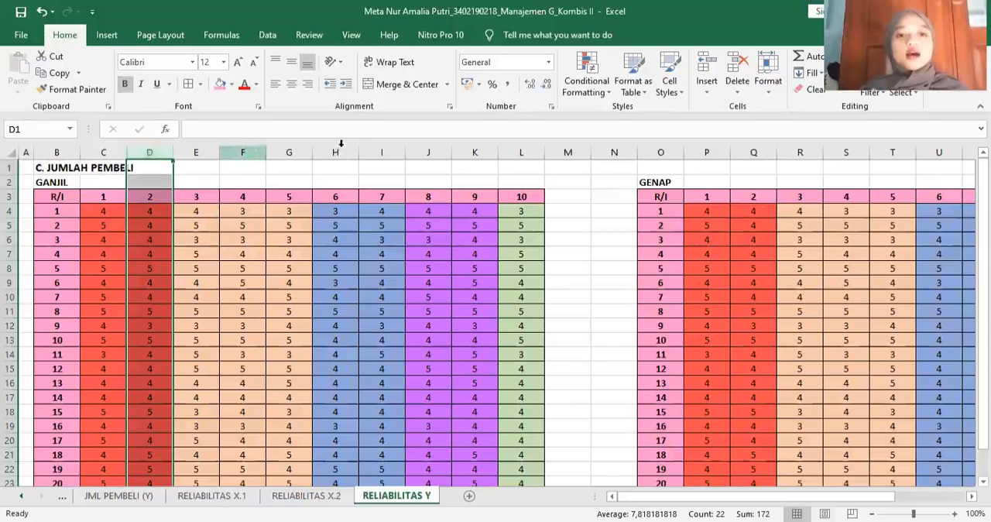
{"action": "left_click", "coordinate": [343, 153], "text": "ctrl"}
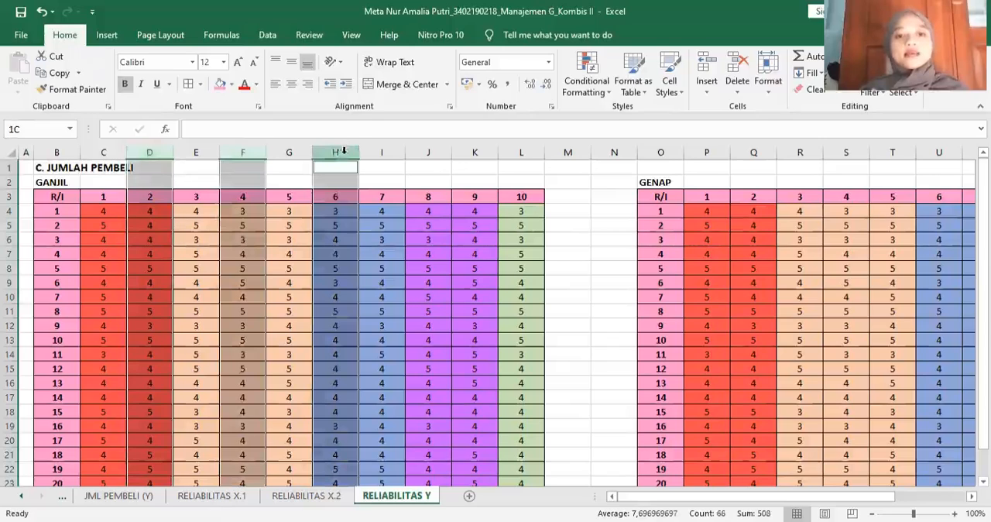
{"action": "left_click", "coordinate": [428, 152], "text": "ctrl"}
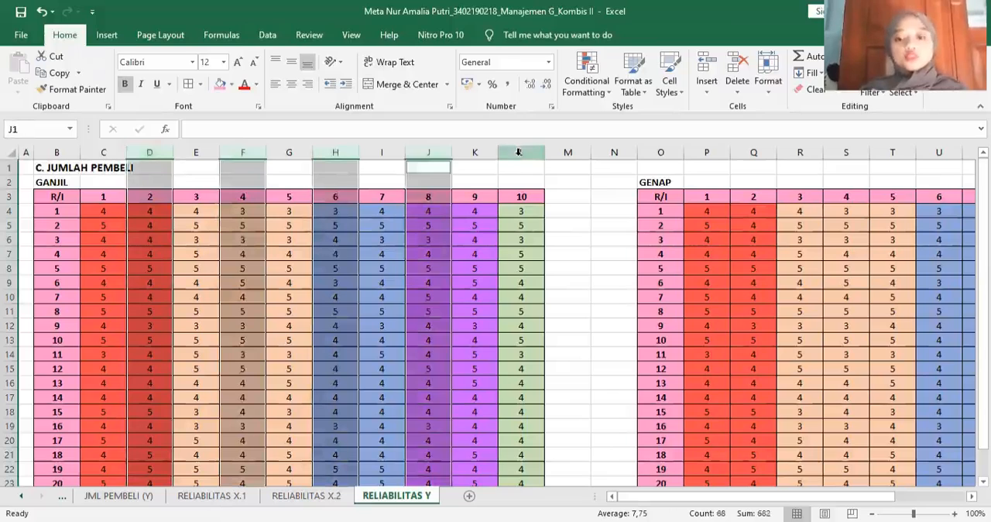
{"action": "left_click", "coordinate": [517, 154], "text": "ctrl"}
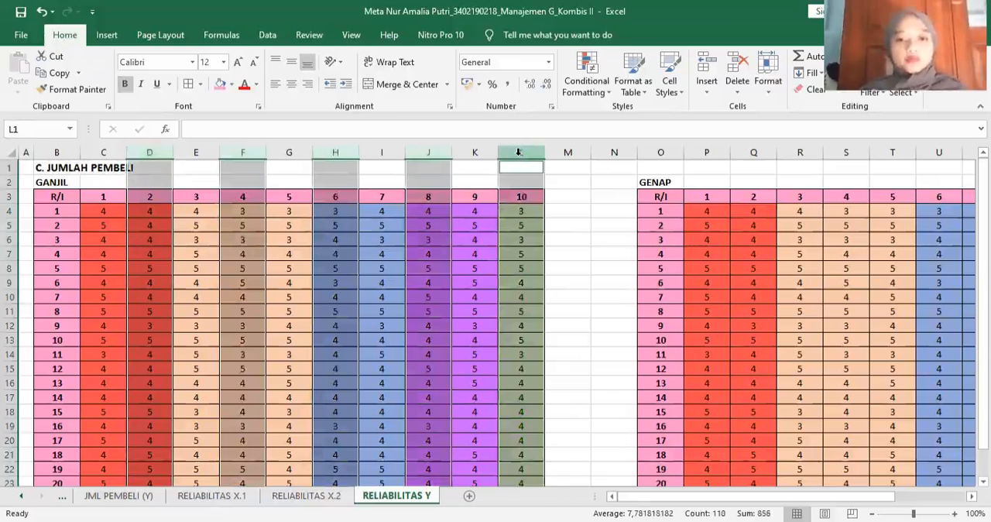
{"action": "key", "text": "ctrl+minus"}
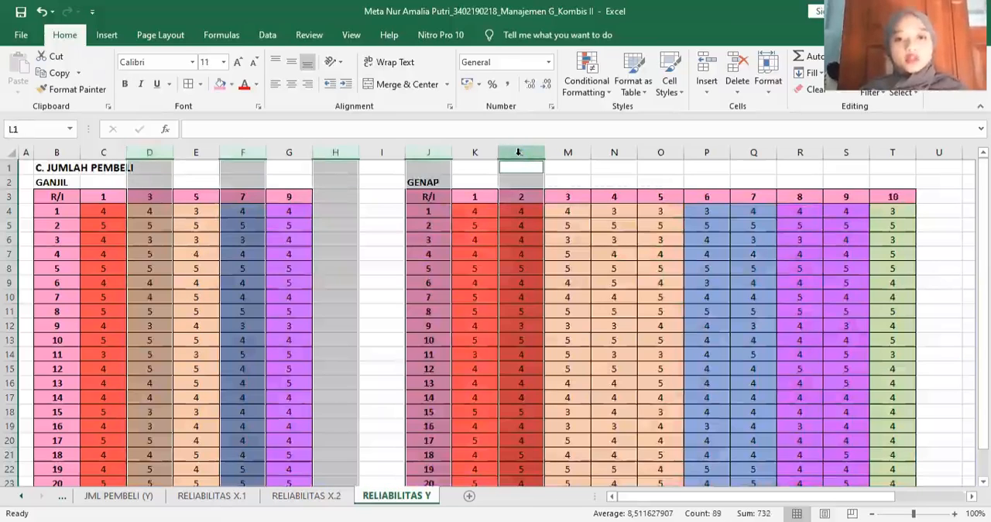
- Delete the odd-item columns K, M, O, Q and S so the GENAP table keeps only items 2, 4, 6, 8 and 10
{"action": "left_click", "coordinate": [480, 180]}
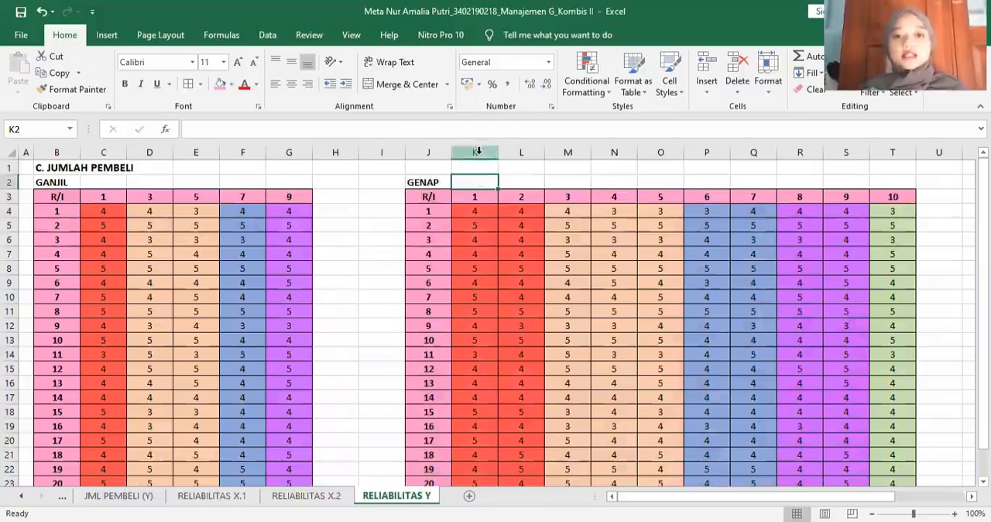
{"action": "left_click", "coordinate": [477, 151]}
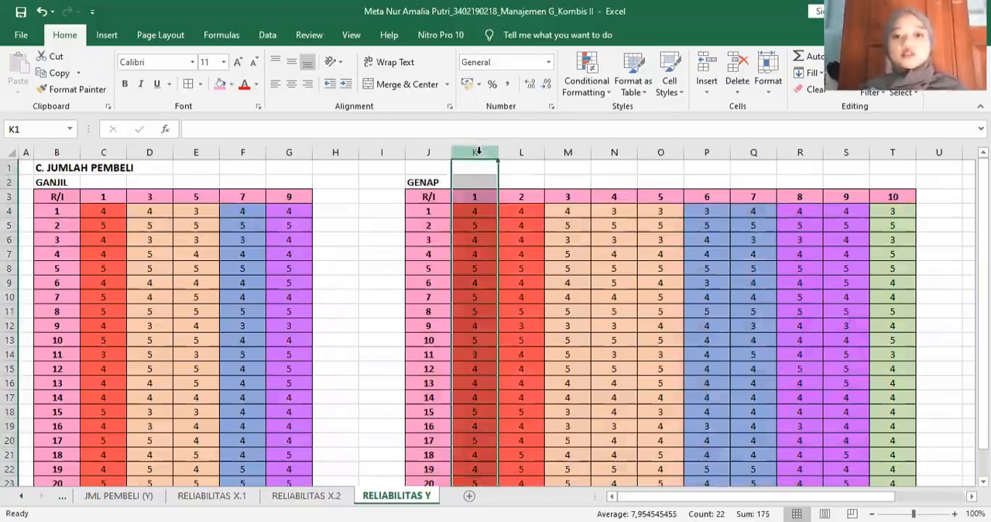
{"action": "left_click", "coordinate": [568, 151], "text": "ctrl"}
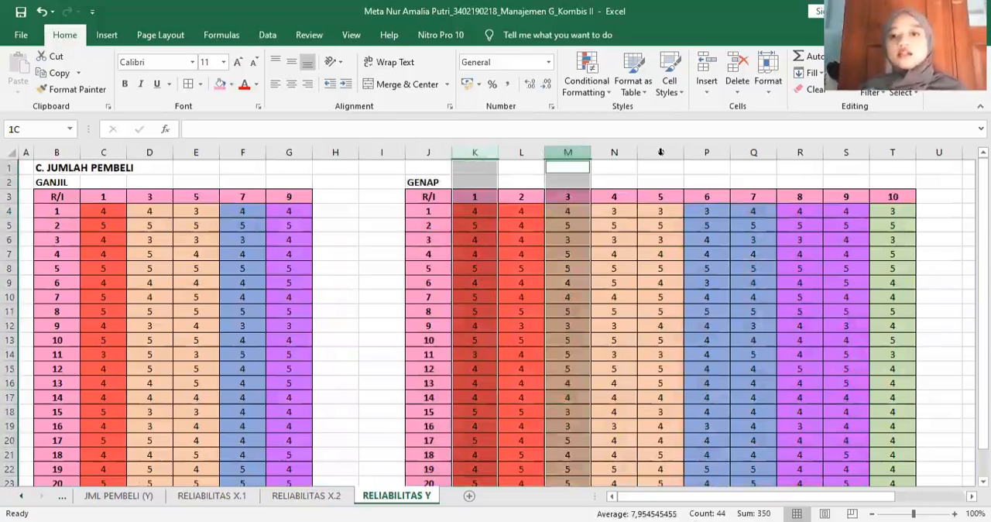
{"action": "left_click", "coordinate": [660, 152], "text": "ctrl"}
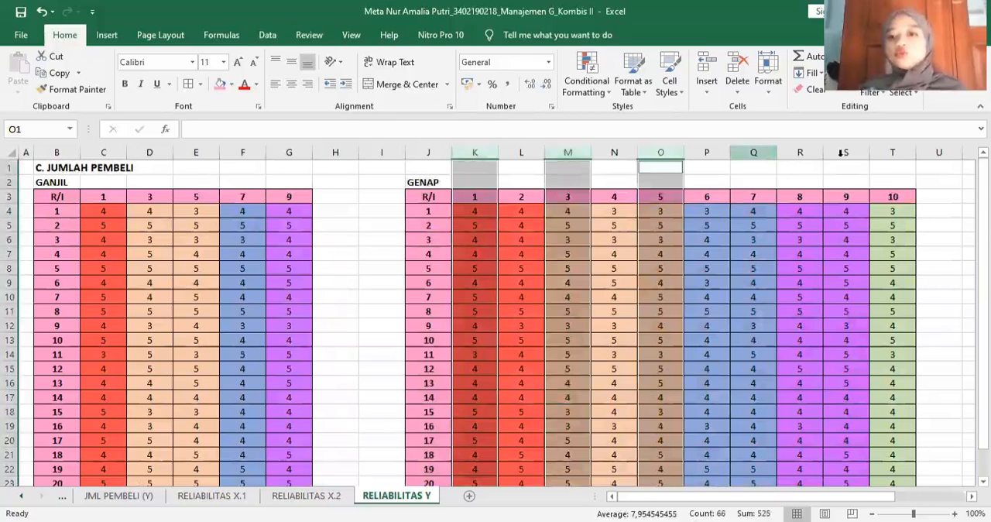
{"action": "left_click", "coordinate": [753, 152], "text": "ctrl"}
{"action": "left_click", "coordinate": [842, 151], "text": "ctrl"}
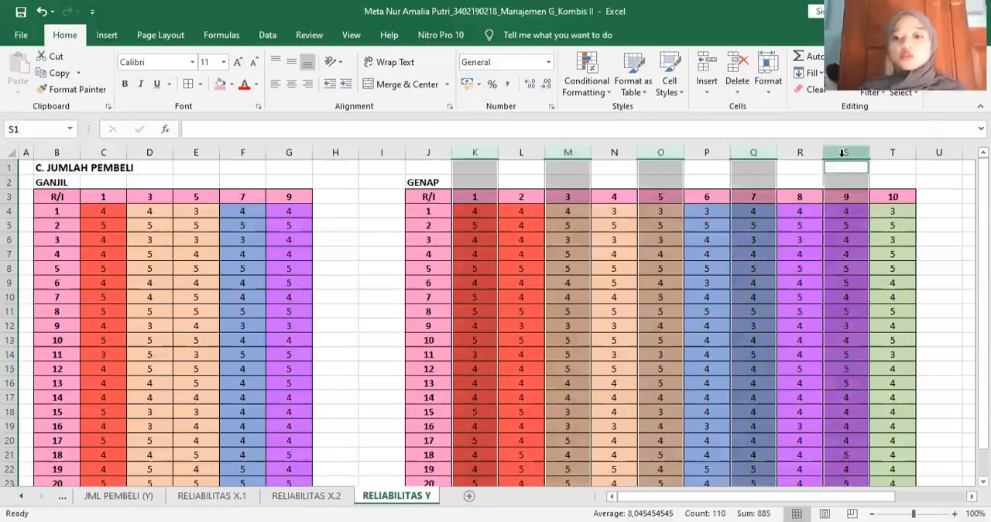
{"action": "key", "text": "ctrl+minus"}
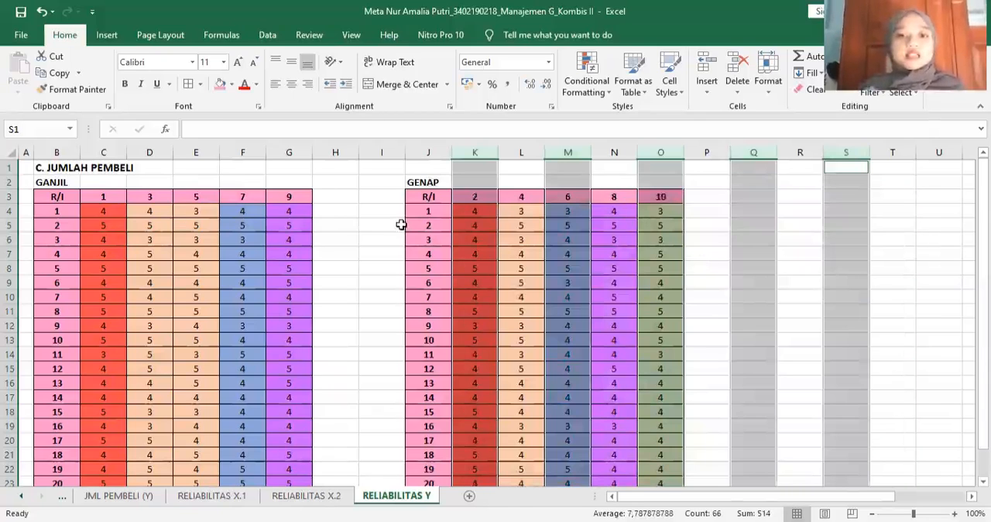
{"action": "left_click", "coordinate": [707, 268]}
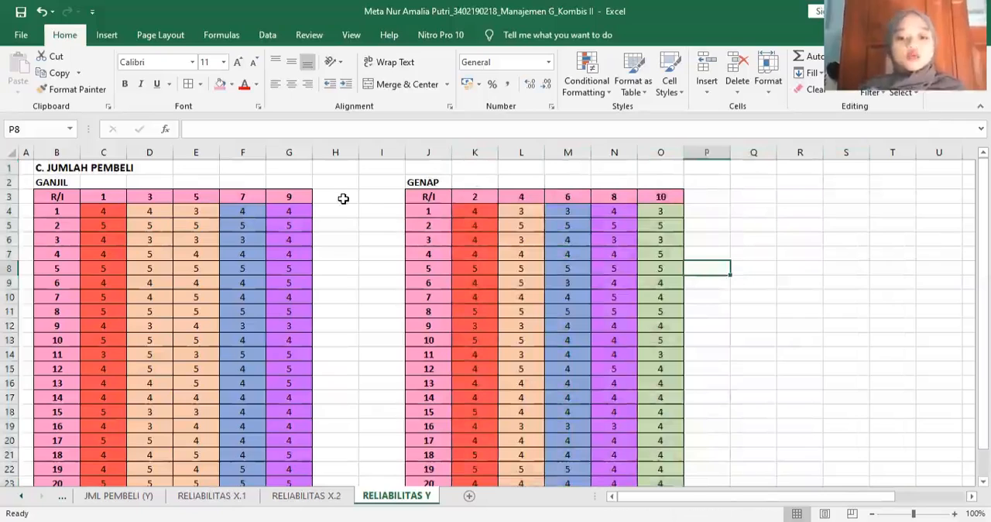
- Add a JUMLAH column at H3 of the GANJIL table, with borders and centred alignment for H3:H24 and a pink header fill
{"action": "left_click", "coordinate": [343, 199]}
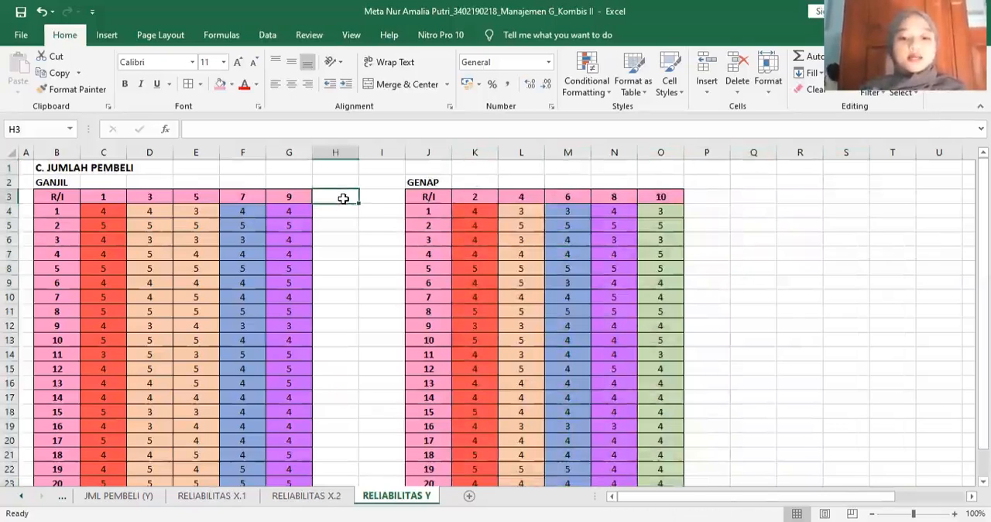
{"action": "type", "text": "JUMLAH"}
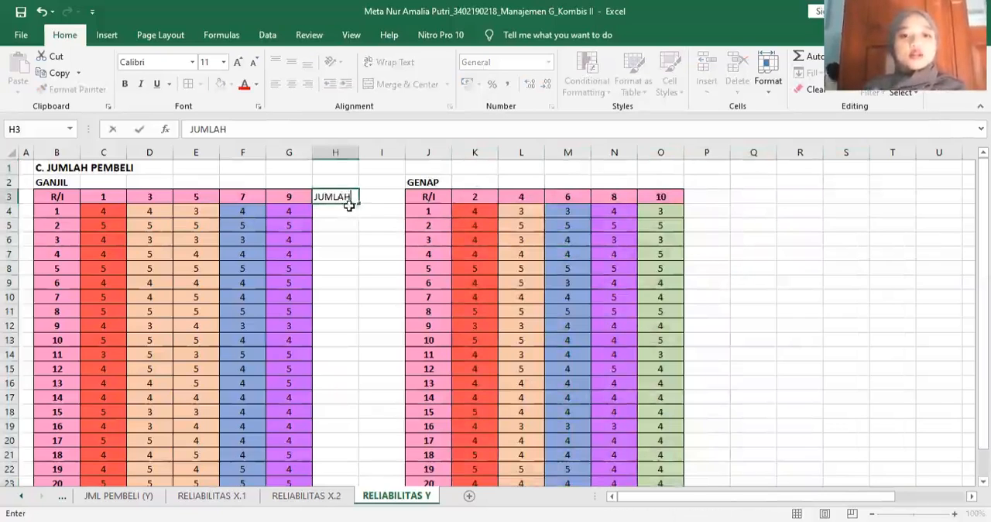
{"action": "key", "text": "Return"}
{"action": "left_click_drag", "start_coordinate": [345, 195], "coordinate": [352, 475]}
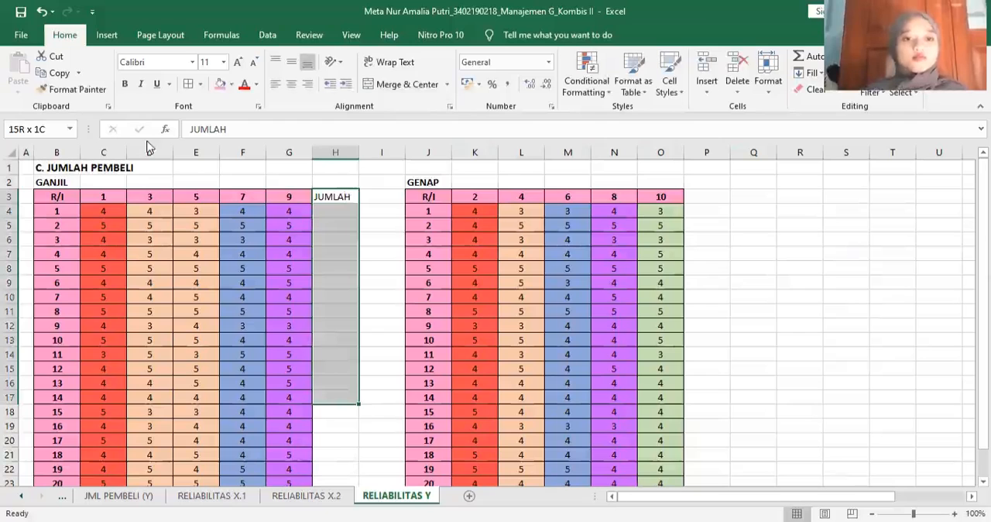
{"action": "left_click", "coordinate": [189, 89]}
{"action": "left_click", "coordinate": [298, 85]}
{"action": "left_click", "coordinate": [340, 195]}
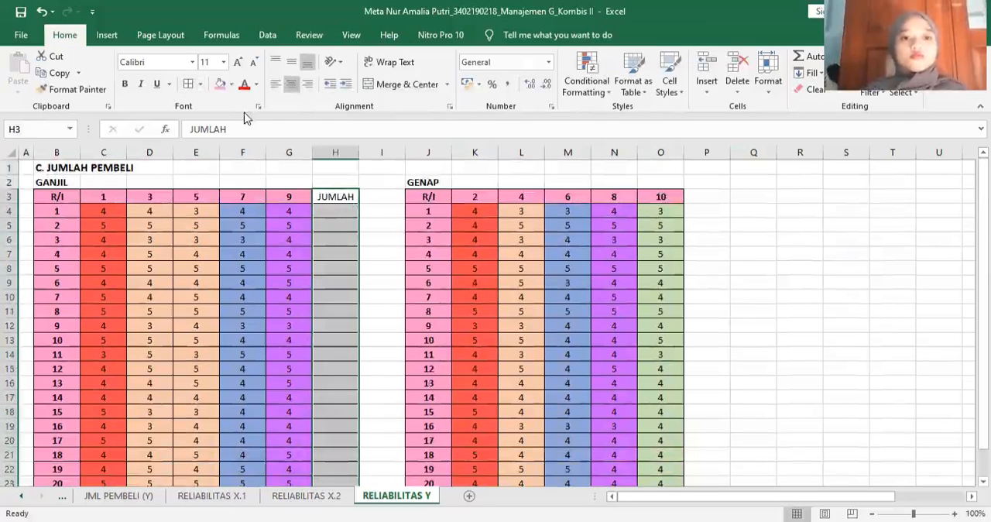
{"action": "left_click", "coordinate": [220, 85]}
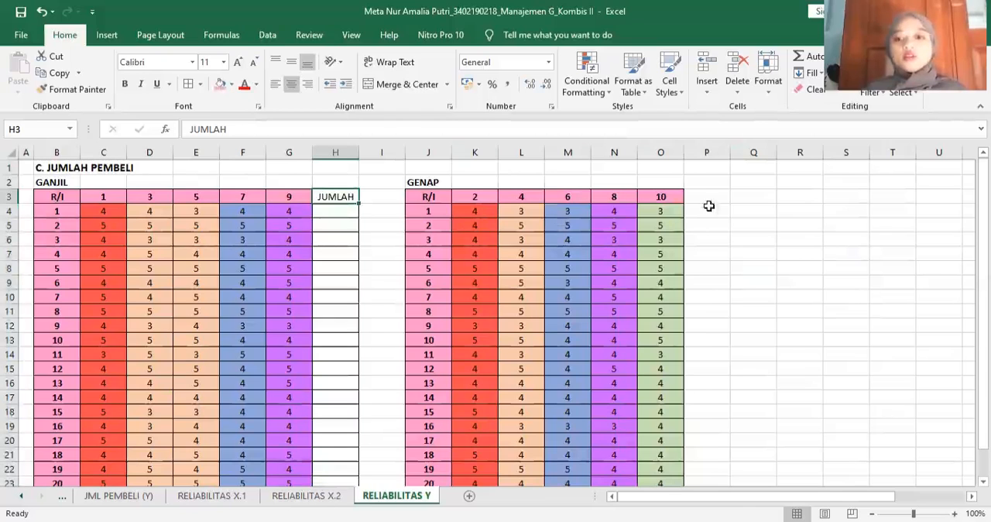
- Add a JUMLAH column at P3 of the GENAP table, with borders and centred alignment down to row 24 and a pink header fill
{"action": "left_click", "coordinate": [703, 194]}
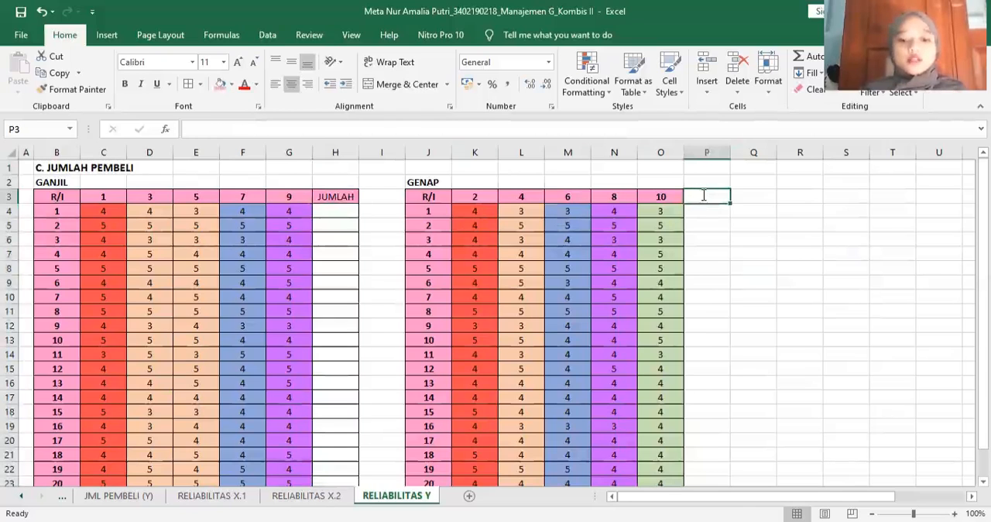
{"action": "type", "text": "JUMLAH"}
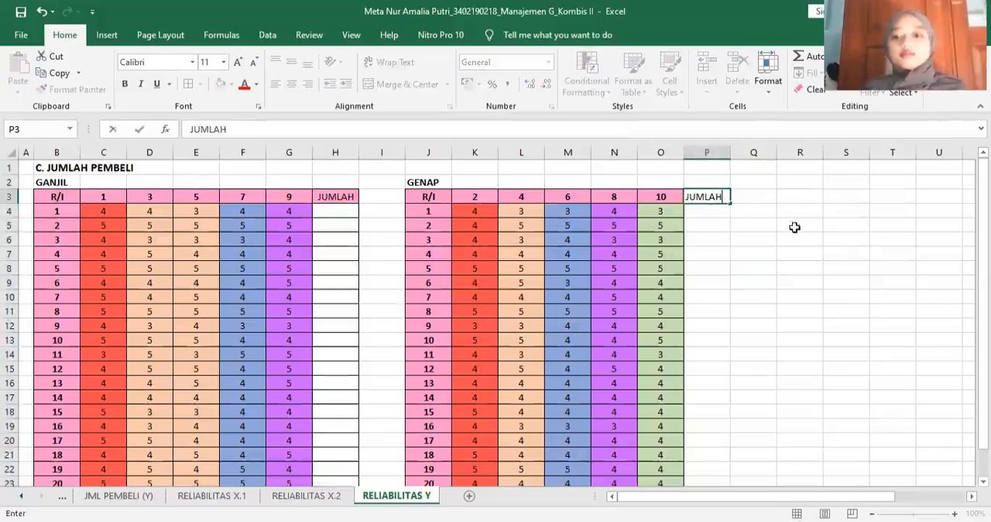
{"action": "left_click", "coordinate": [747, 211]}
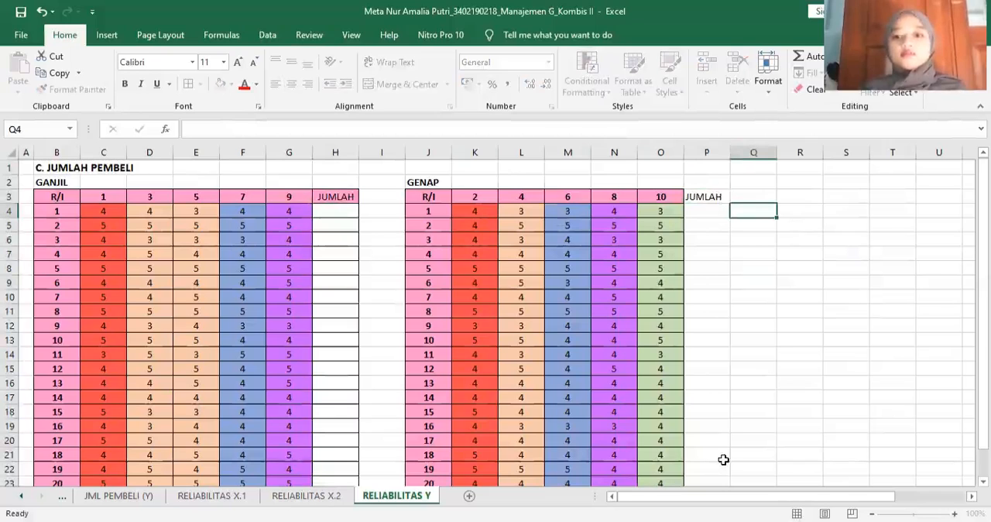
{"action": "key", "text": "Up"}
{"action": "key", "text": "Left"}
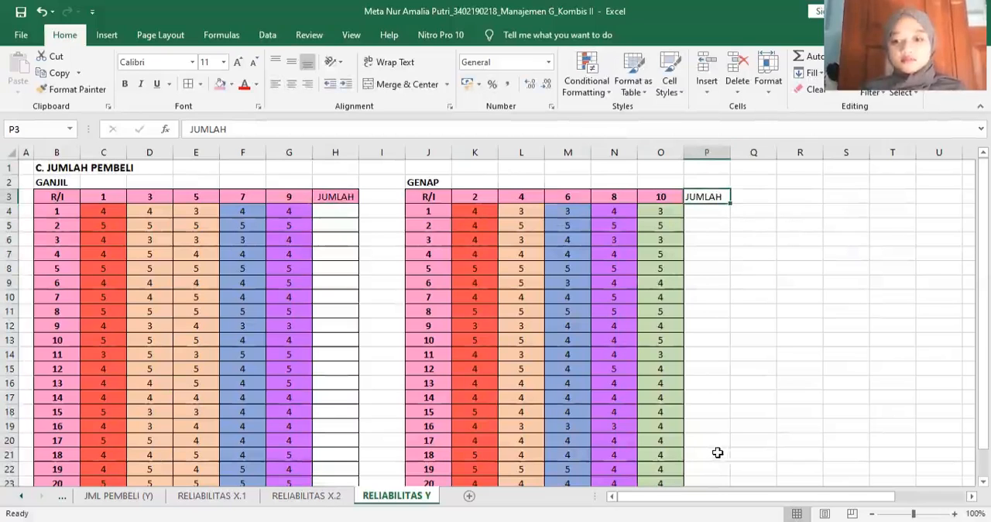
{"action": "left_click", "coordinate": [187, 85]}
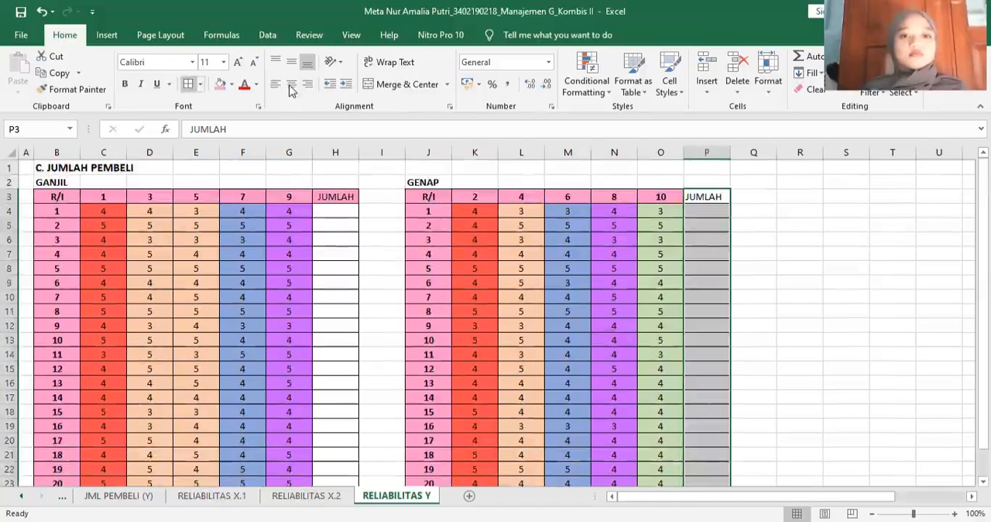
{"action": "left_click", "coordinate": [713, 198]}
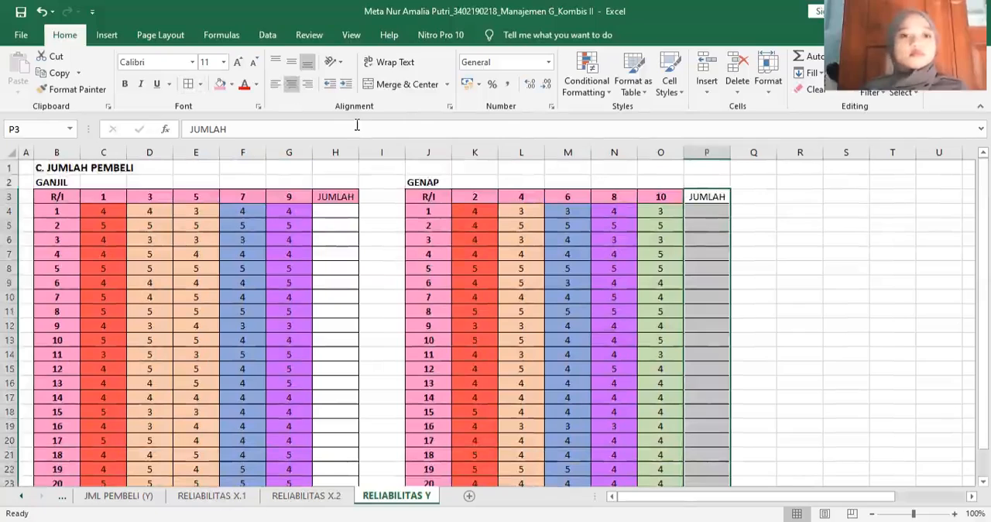
{"action": "left_click", "coordinate": [380, 215]}
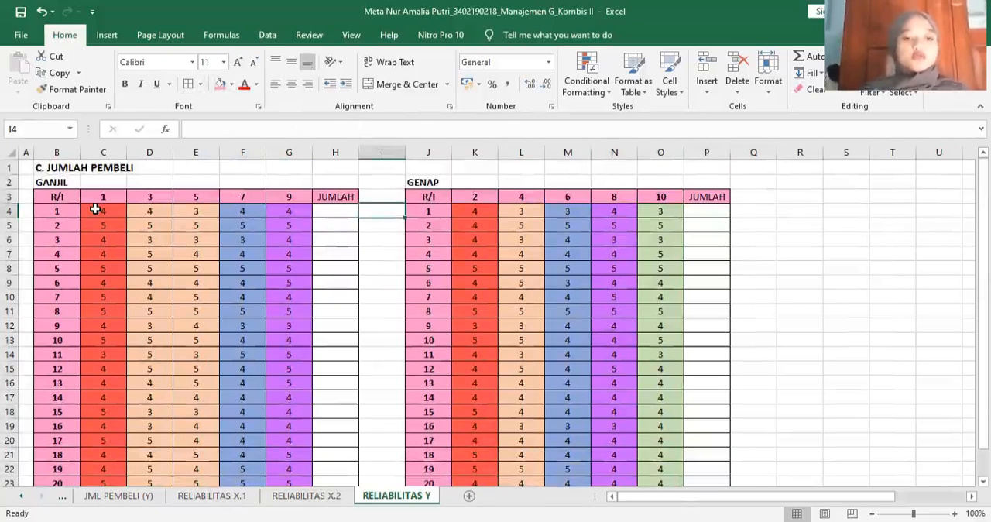
- Fill both JUMLAH columns with AutoSum totals over C4:H24 in the GANJIL table and K4:P24 in the GENAP table
{"action": "left_click_drag", "start_coordinate": [104, 210], "coordinate": [327, 468]}
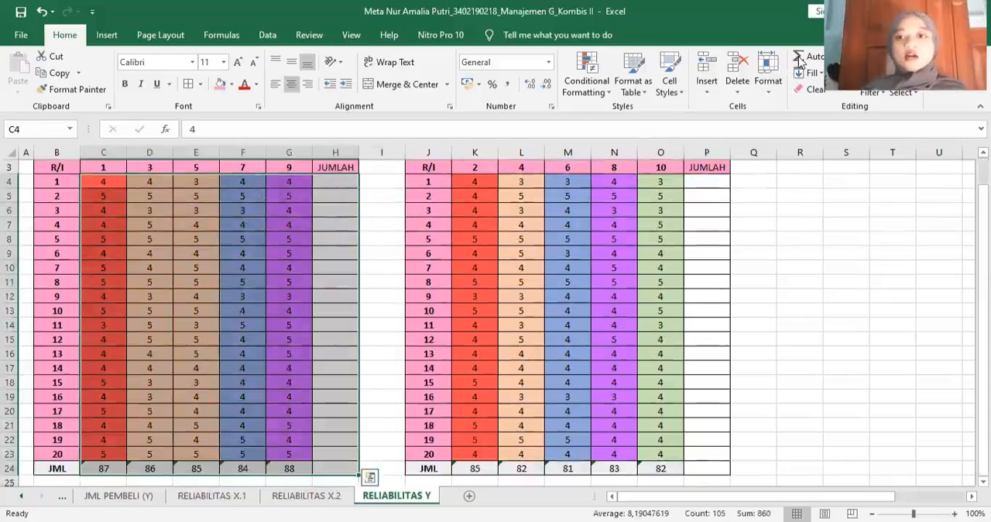
{"action": "left_click", "coordinate": [865, 296]}
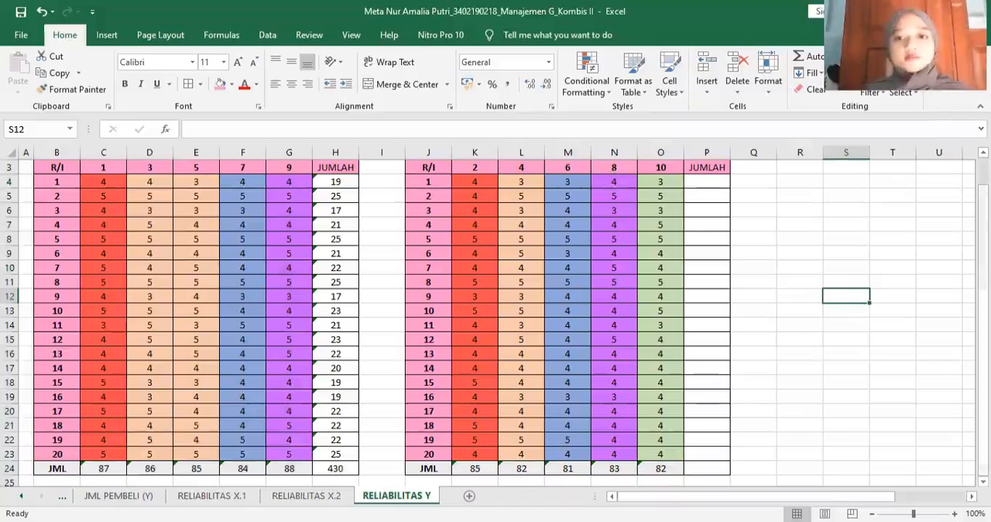
{"action": "scroll", "coordinate": [475, 210], "scroll_direction": "up", "scroll_amount": 1}
{"action": "mouse_move", "coordinate": [475, 210]}
{"action": "left_mouse_down"}
{"action": "mouse_move", "coordinate": [664, 288]}
{"action": "mouse_move", "coordinate": [657, 398]}
{"action": "mouse_move", "coordinate": [688, 430]}
{"action": "left_mouse_up"}
{"action": "left_click_drag", "start_coordinate": [685, 491], "coordinate": [689, 454]}
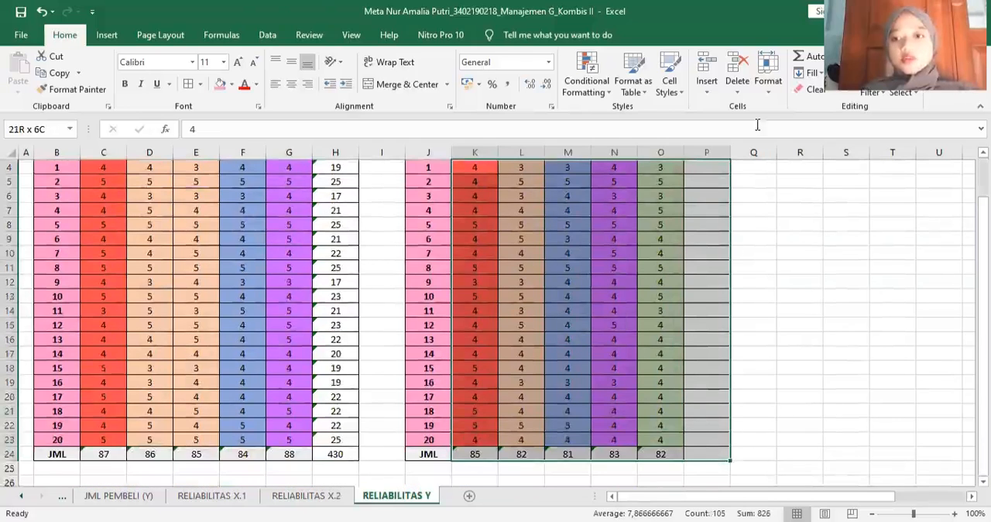
{"action": "left_click_drag", "start_coordinate": [756, 124], "coordinate": [777, 87]}
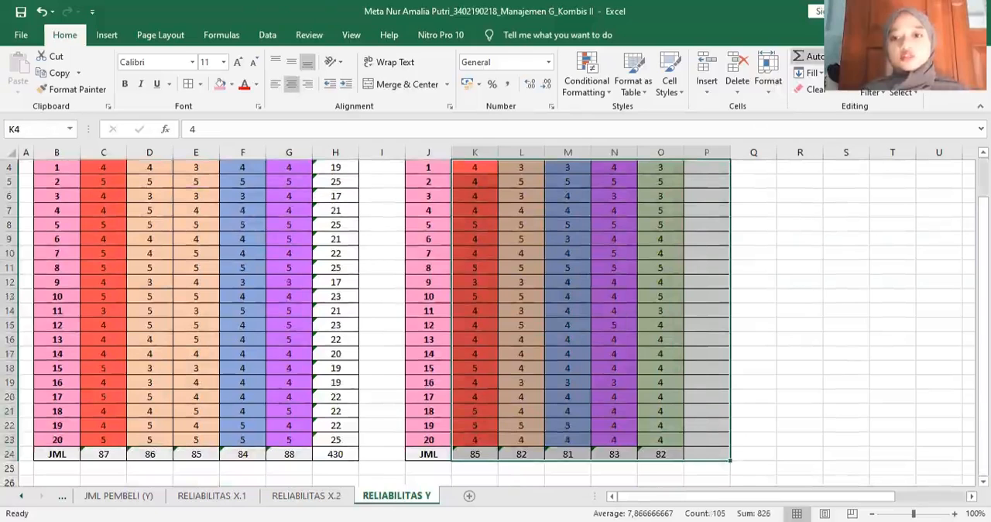
{"action": "left_click", "coordinate": [805, 56]}
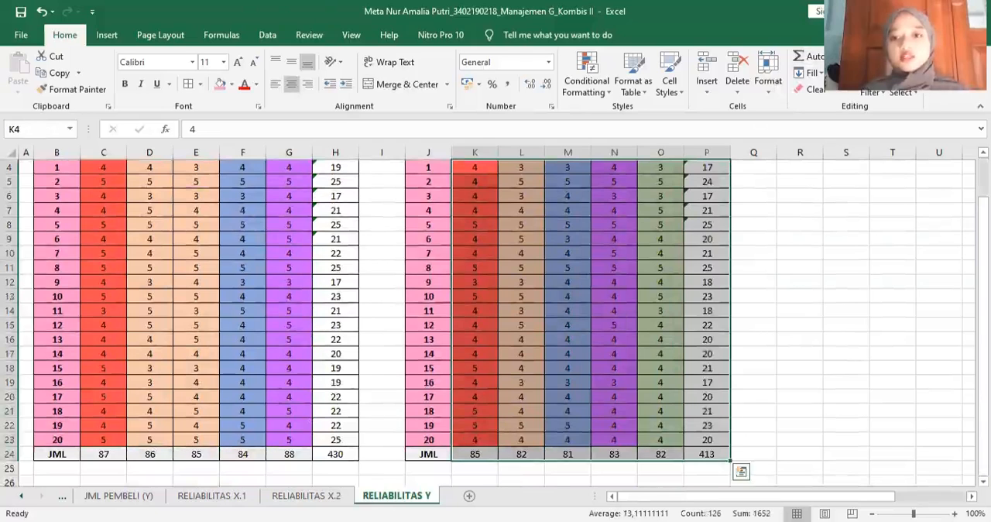
{"action": "scroll", "coordinate": [890, 281], "scroll_direction": "up", "scroll_amount": 1}
{"action": "left_click", "coordinate": [888, 281]}
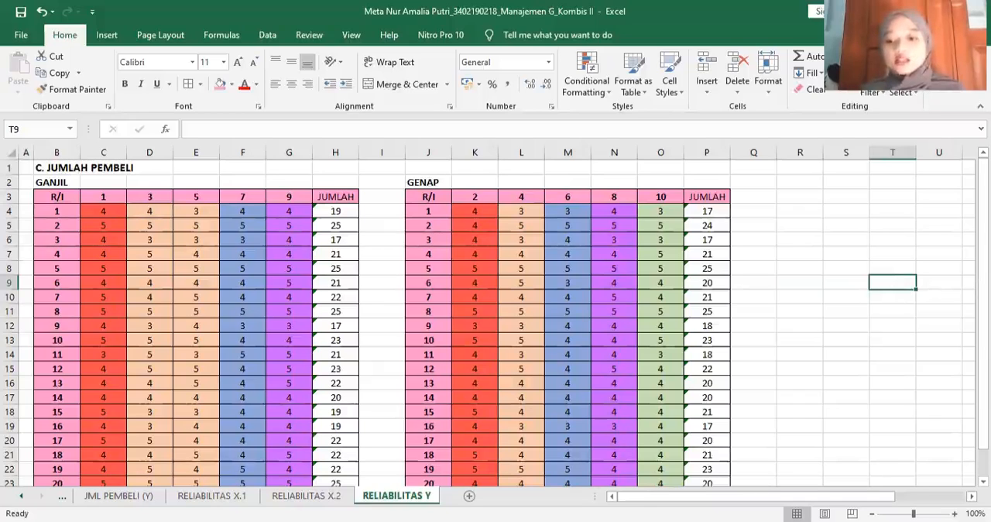
- Enter the title REKAP TOTAL in R2 with the column headers GANJIL in R3 and GENAP in S3
{"action": "scroll", "coordinate": [606, 180], "scroll_direction": "right", "scroll_amount": 2}
{"action": "left_click", "coordinate": [606, 180]}
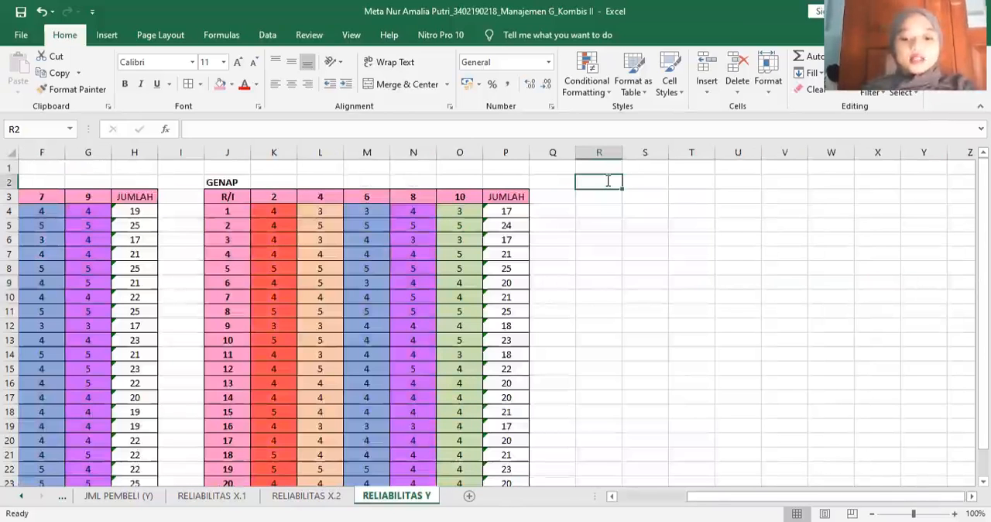
{"action": "type", "text": "REKAP"}
{"action": "type", "text": "TAL"}
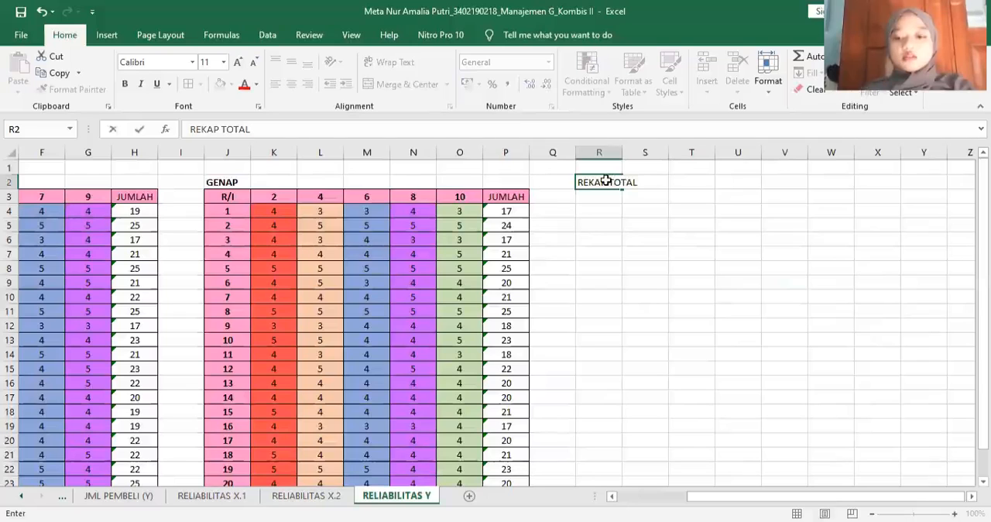
{"action": "key", "text": "Return"}
{"action": "type", "text": "GANJI"}
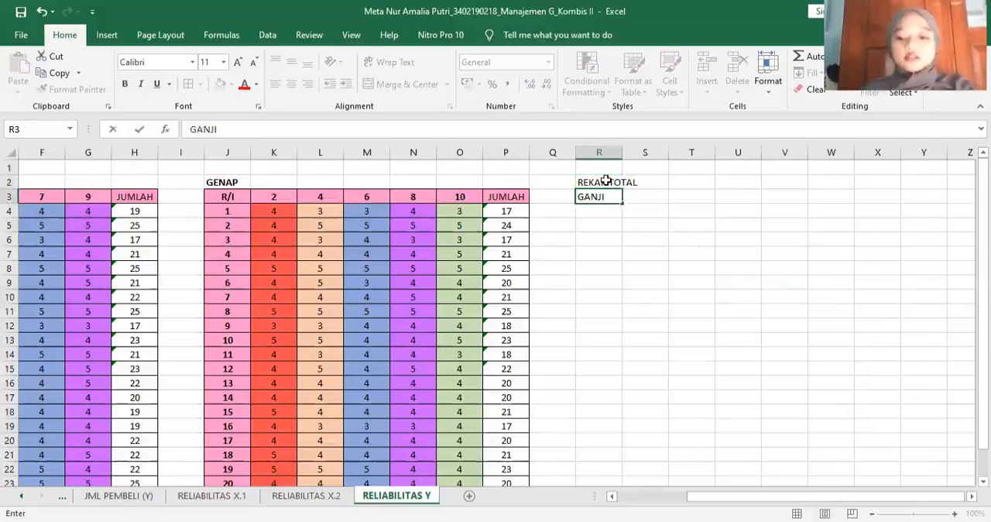
{"action": "key", "text": "Tab"}
{"action": "type", "text": "GENAP"}
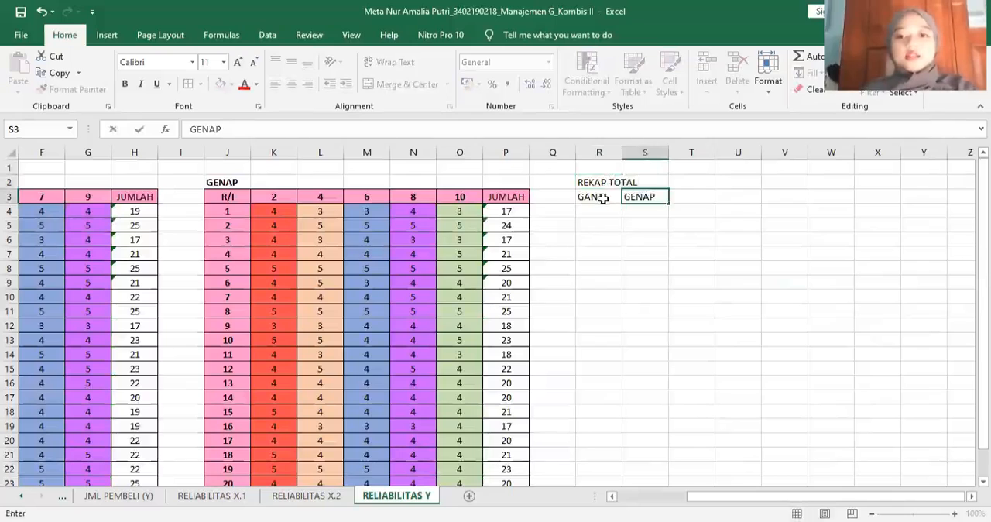
- Apply all borders and centred alignment to the REKAP TOTAL table over R3:S23
{"action": "left_click", "coordinate": [602, 198]}
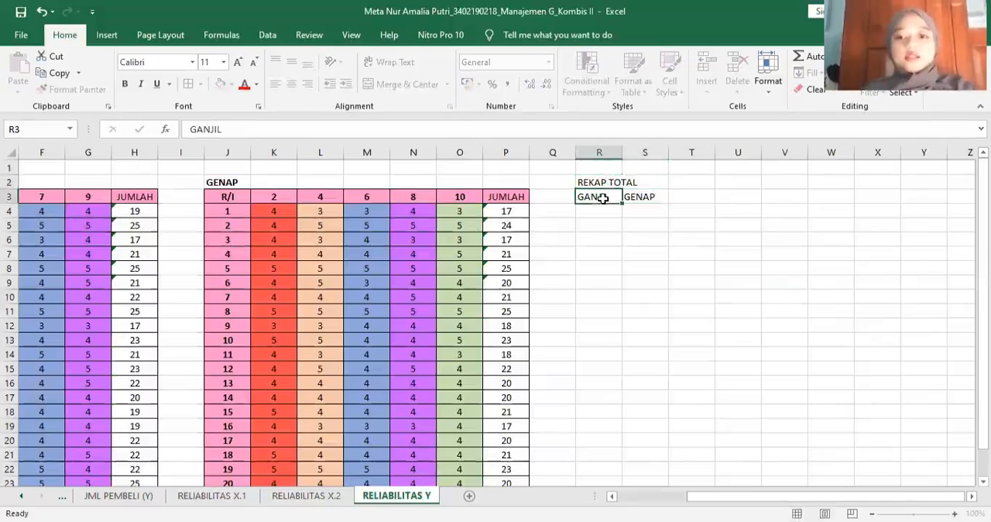
{"action": "left_click", "coordinate": [674, 312], "text": "shift"}
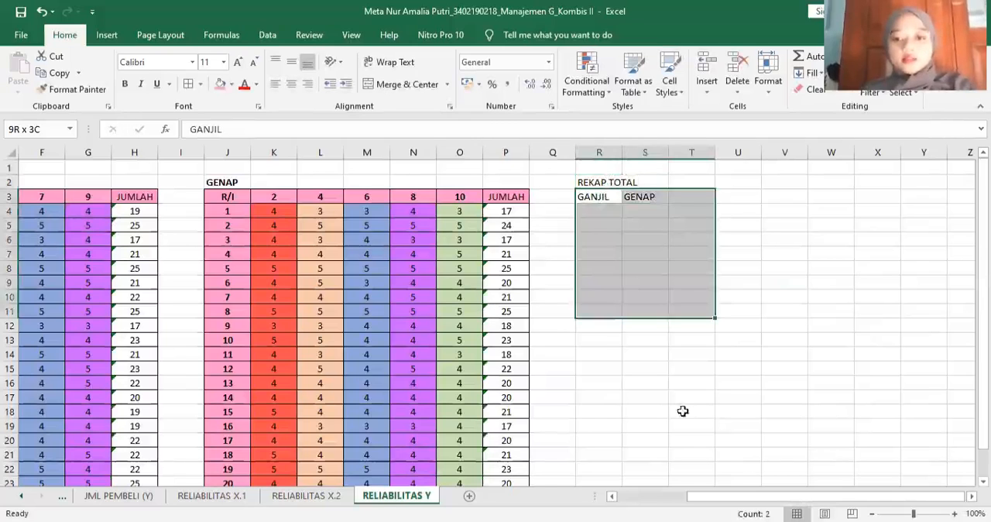
{"action": "left_click", "coordinate": [667, 485], "text": "shift"}
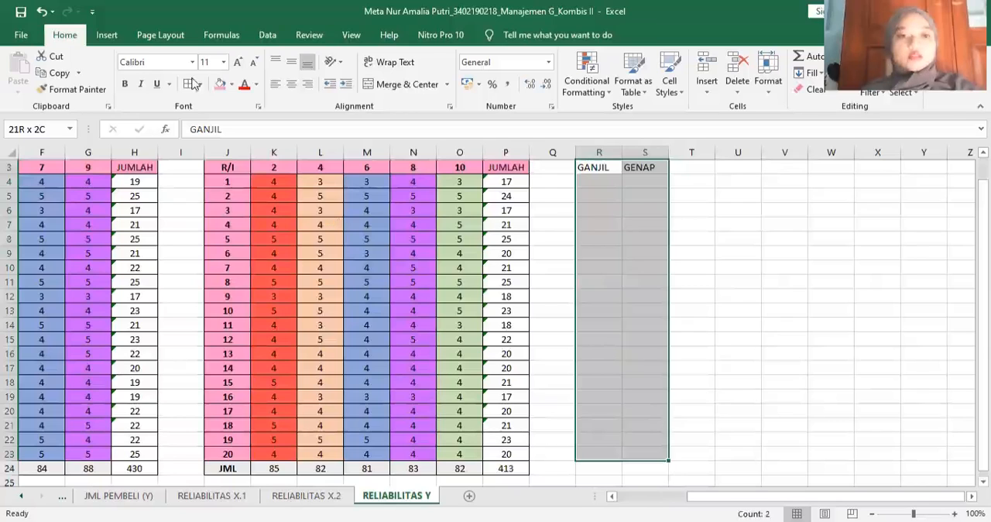
{"action": "left_click", "coordinate": [291, 86]}
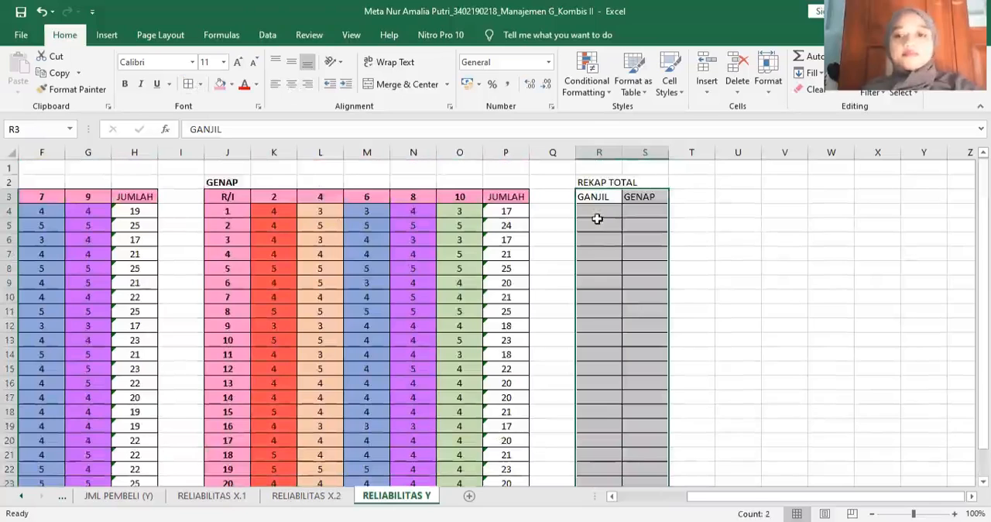
{"action": "left_click", "coordinate": [691, 240]}
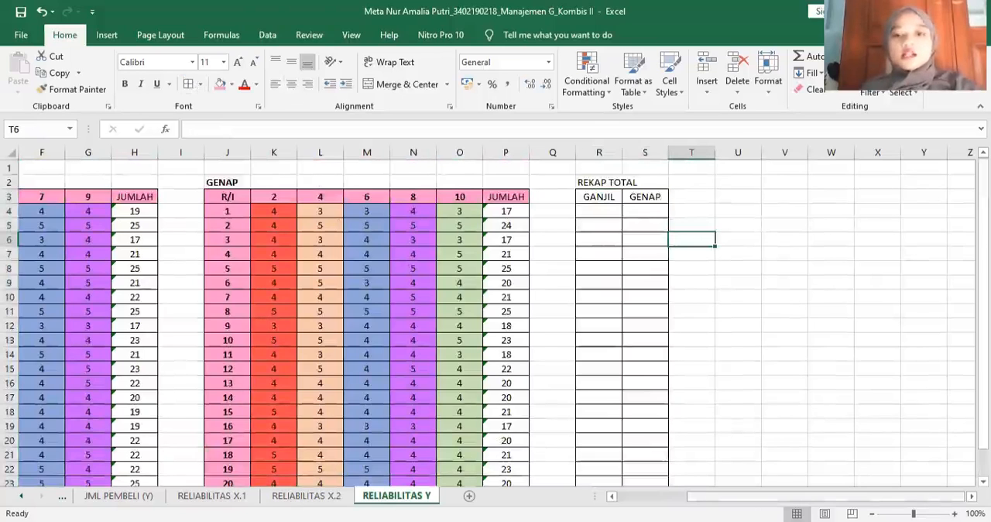
- Link the first recap row to the table totals, with =H4 in R4 for GANJIL and =P4 in S4 for GENAP
{"action": "scroll", "coordinate": [785, 236], "scroll_direction": "left", "scroll_amount": 3}
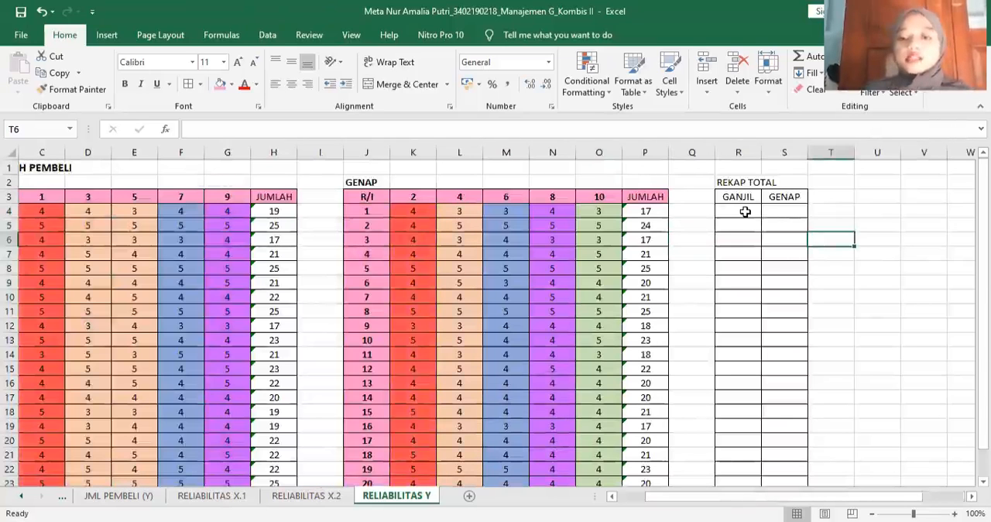
{"action": "left_click", "coordinate": [744, 211]}
{"action": "type", "text": "="}
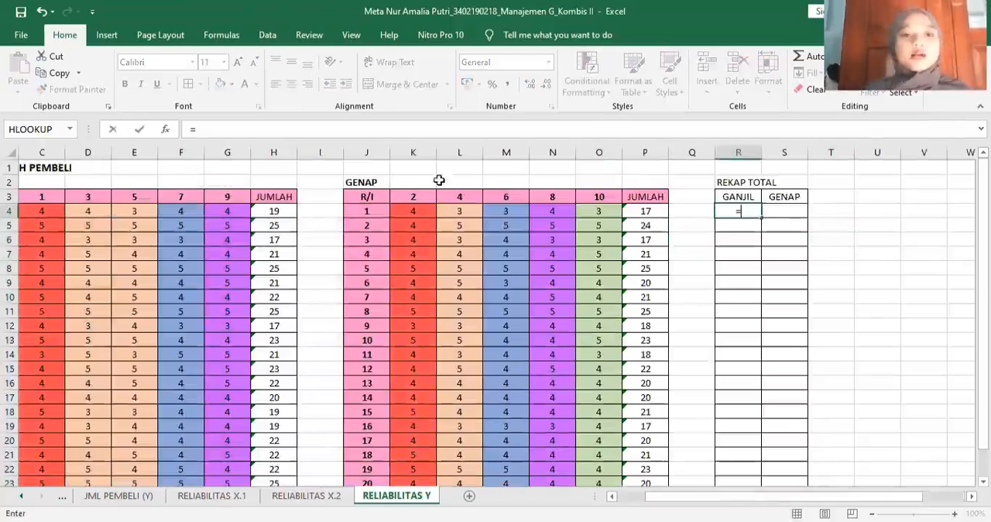
{"action": "left_click", "coordinate": [288, 212]}
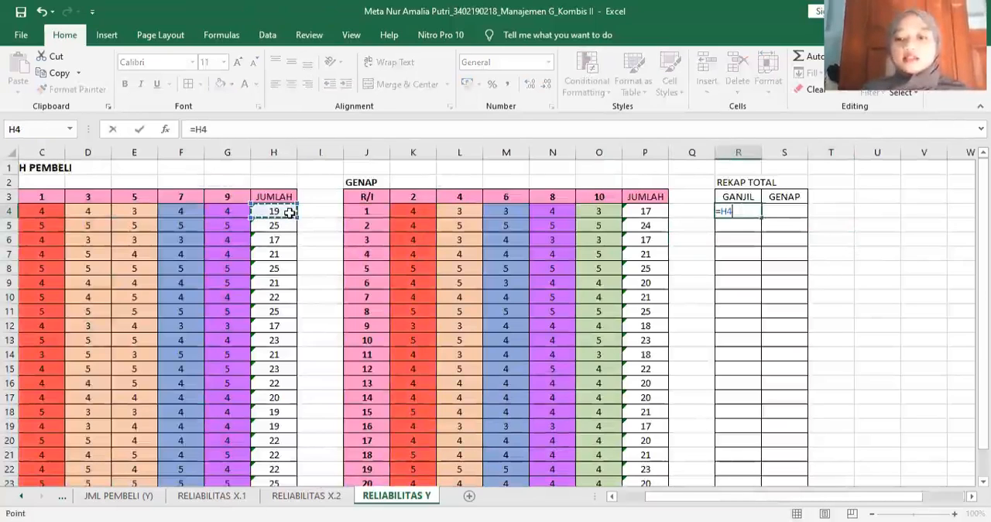
{"action": "key", "text": "Return"}
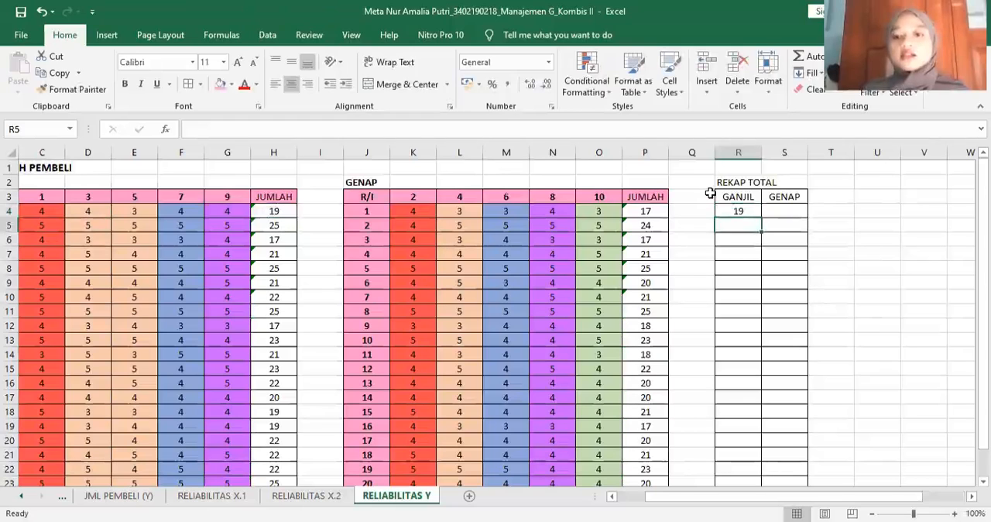
{"action": "key", "text": "Up"}
{"action": "key", "text": "Right"}
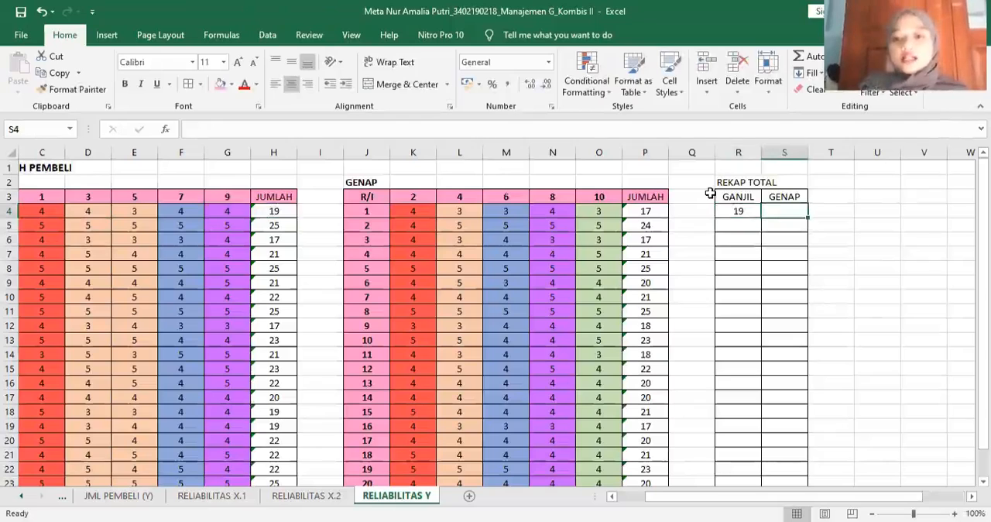
{"action": "type", "text": "="}
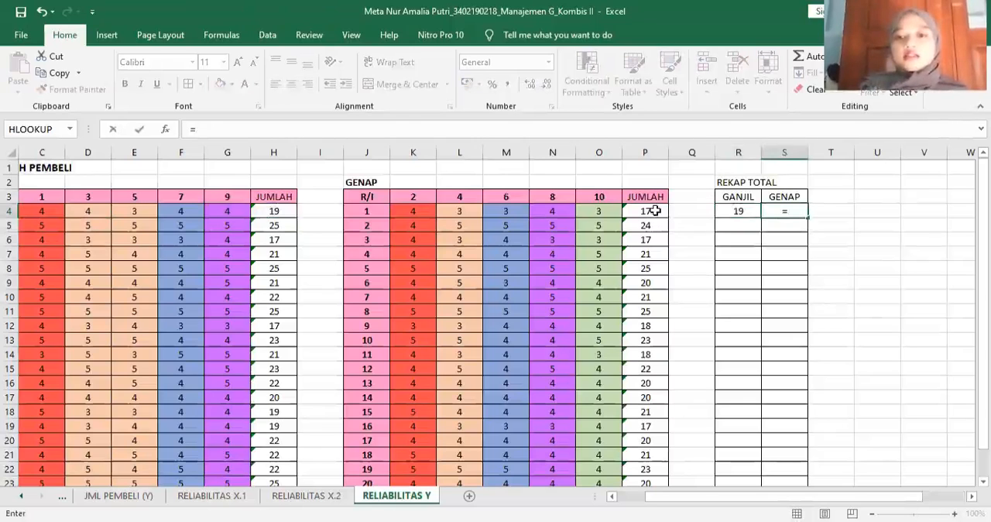
{"action": "left_click", "coordinate": [654, 211]}
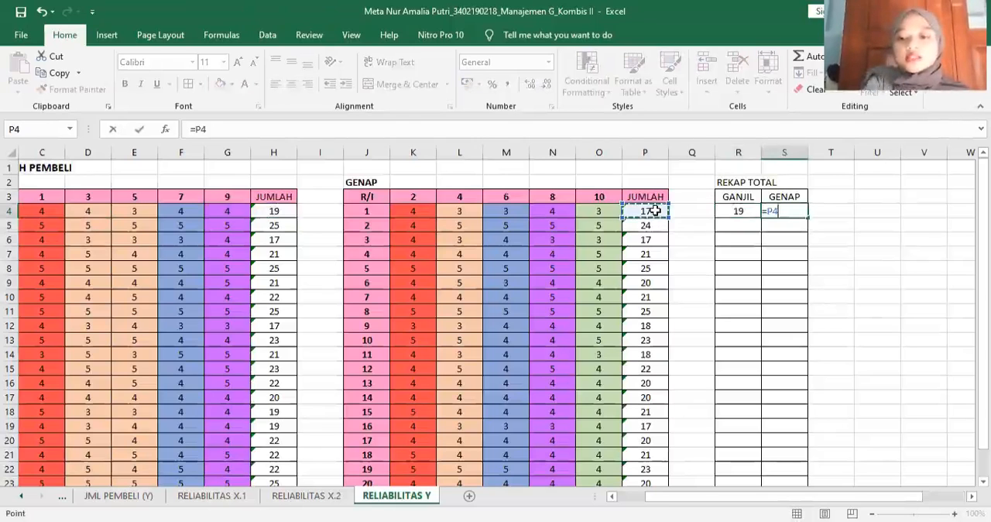
{"action": "key", "text": "Return"}
- Fill the R4:S4 link formulas down through row 23 of the REKAP TOTAL table
{"action": "left_click_drag", "start_coordinate": [738, 210], "coordinate": [798, 440]}
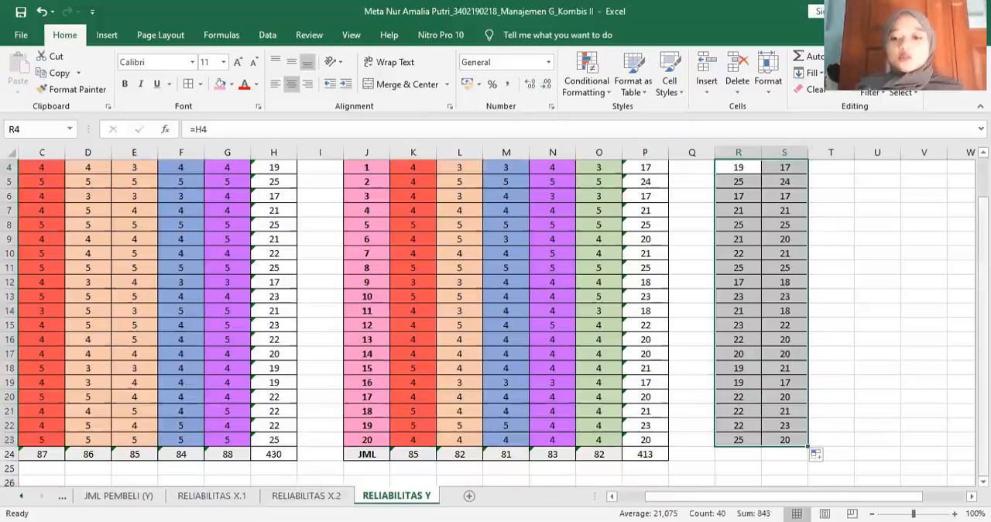
{"action": "scroll", "coordinate": [797, 439], "scroll_direction": "up", "scroll_amount": 1}
{"action": "left_click_drag", "start_coordinate": [875, 496], "coordinate": [917, 496]}
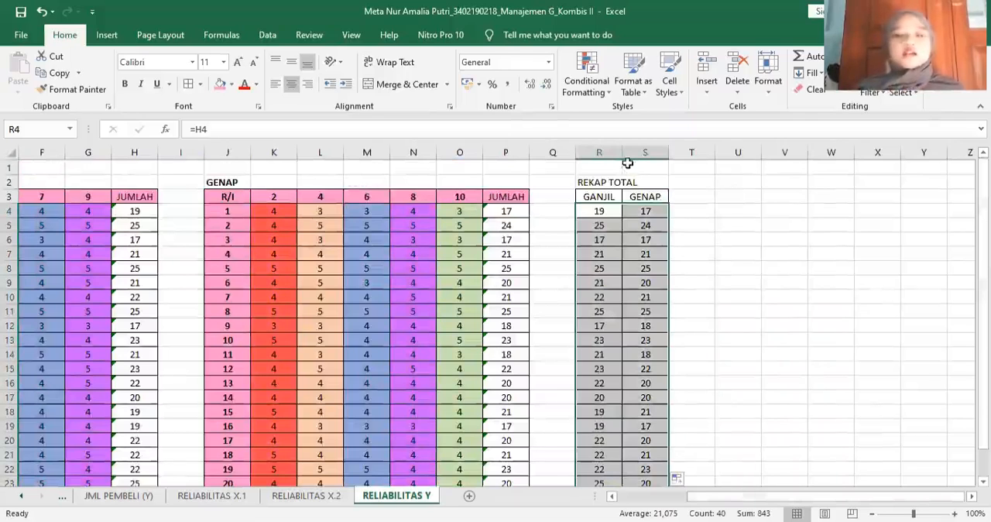
- Start a Correlation data analysis and select R3:S23, including the GANJIL and GENAP headers, as its input range
{"action": "left_click", "coordinate": [729, 195]}
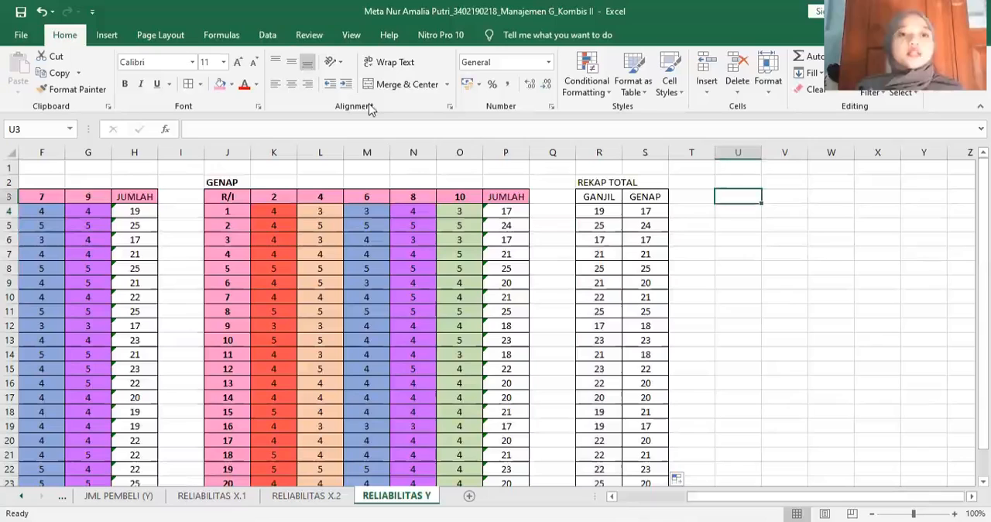
{"action": "left_click", "coordinate": [276, 38]}
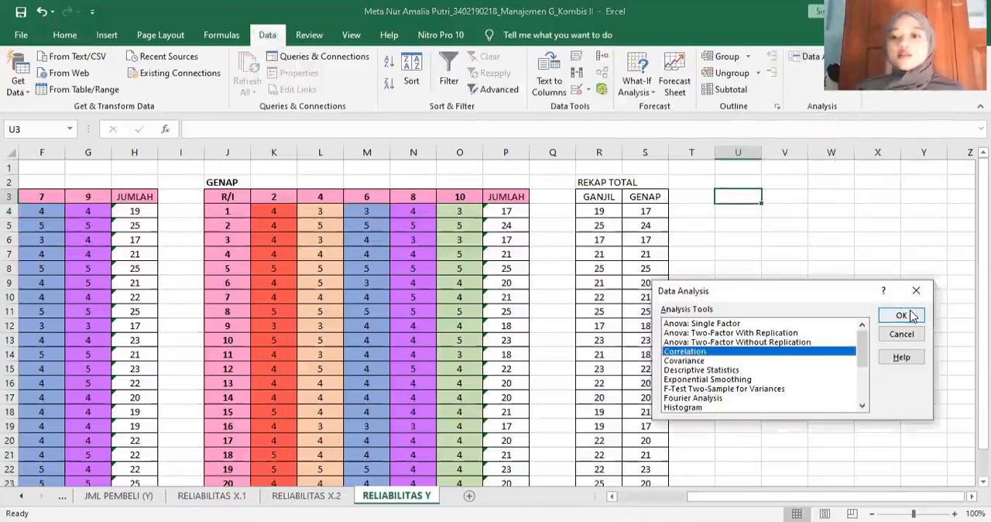
{"action": "left_click", "coordinate": [910, 311]}
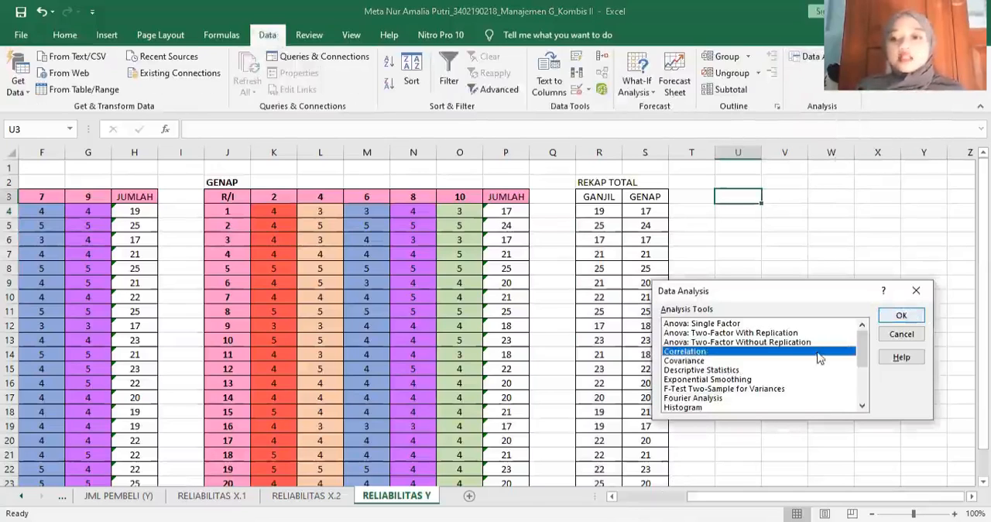
{"action": "left_click", "coordinate": [808, 307]}
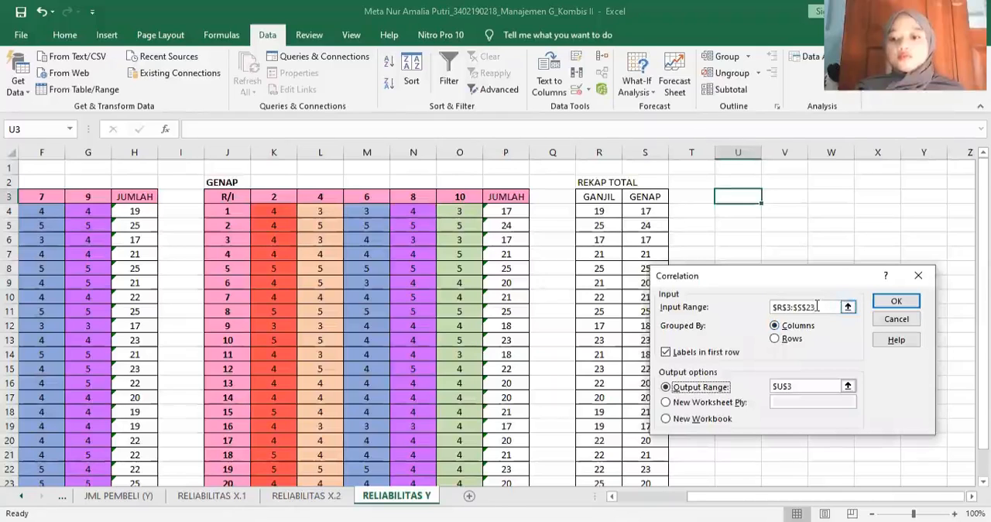
{"action": "left_click_drag", "start_coordinate": [817, 308], "coordinate": [748, 307]}
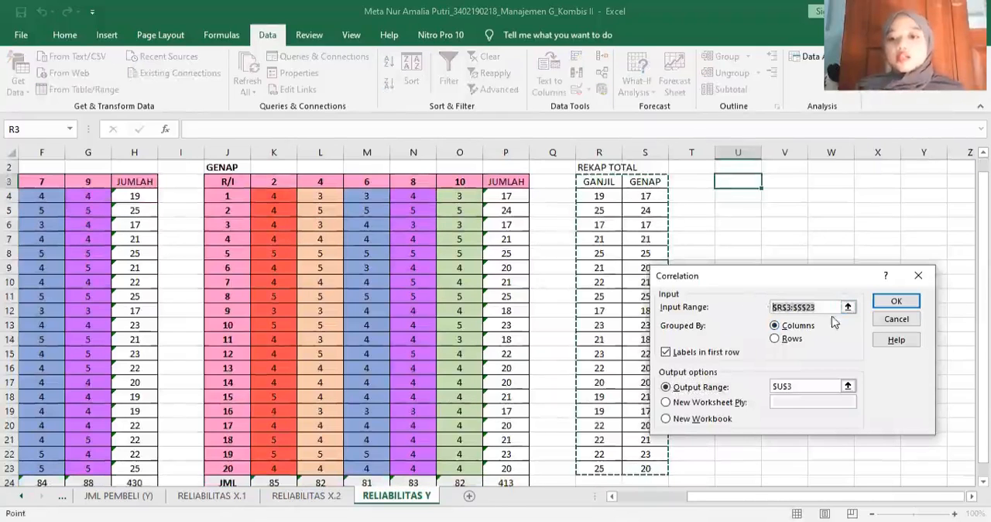
{"action": "key", "text": "BackSpace"}
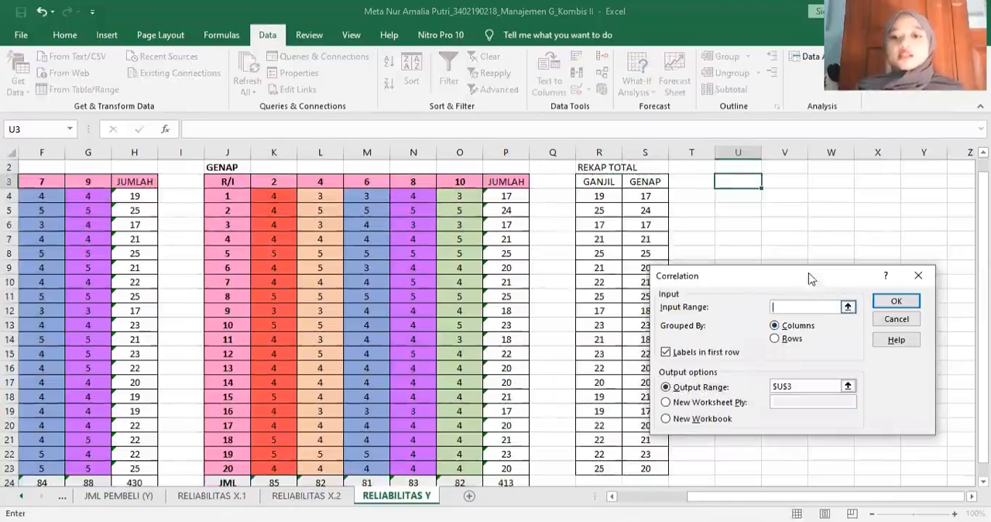
{"action": "left_click_drag", "start_coordinate": [811, 278], "coordinate": [854, 276]}
{"action": "left_click", "coordinate": [847, 306]}
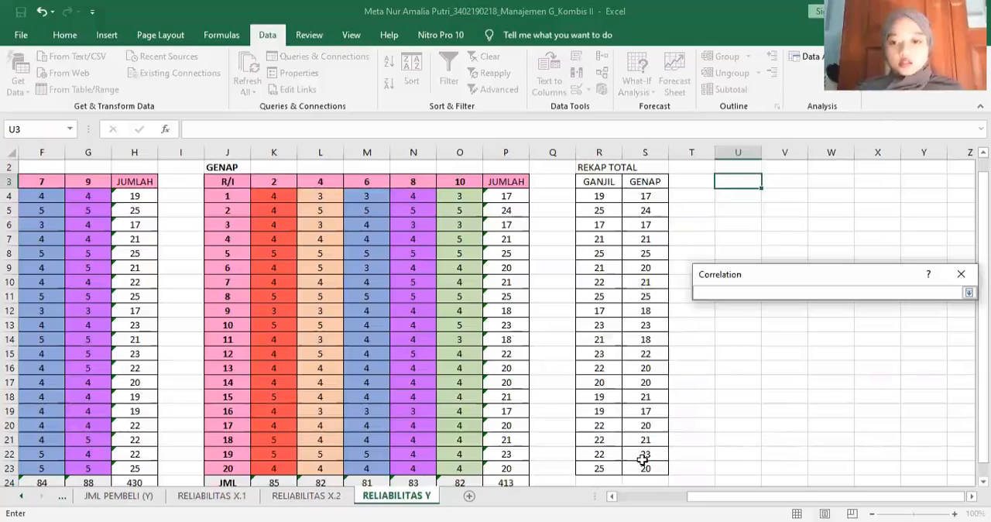
{"action": "left_click_drag", "start_coordinate": [599, 181], "coordinate": [642, 469]}
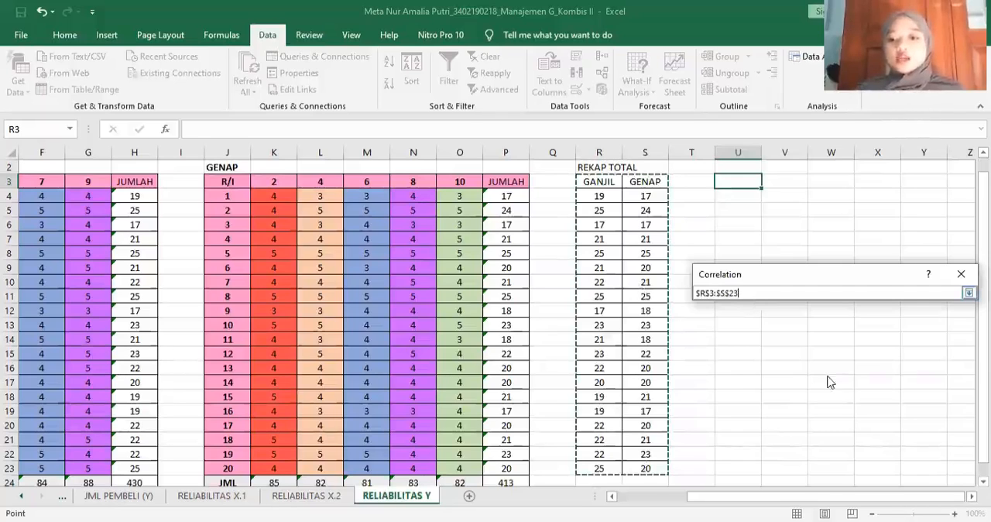
- Set the correlation's output range to U3 and run the analysis
{"action": "key", "text": "Return"}
{"action": "key", "text": "BackSpace"}
{"action": "key", "text": "BackSpace"}
{"action": "key", "text": "BackSpace"}
{"action": "key", "text": "BackSpace"}
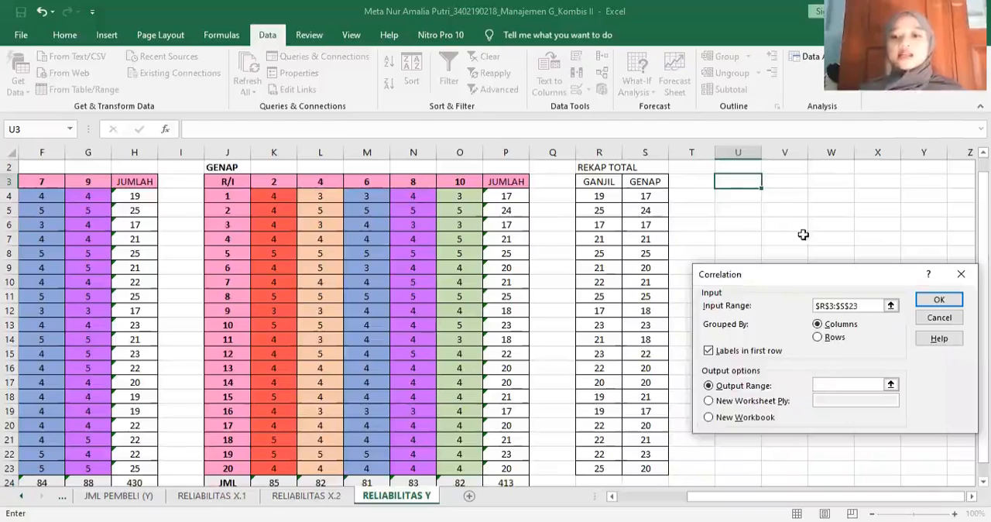
{"action": "left_click", "coordinate": [738, 182]}
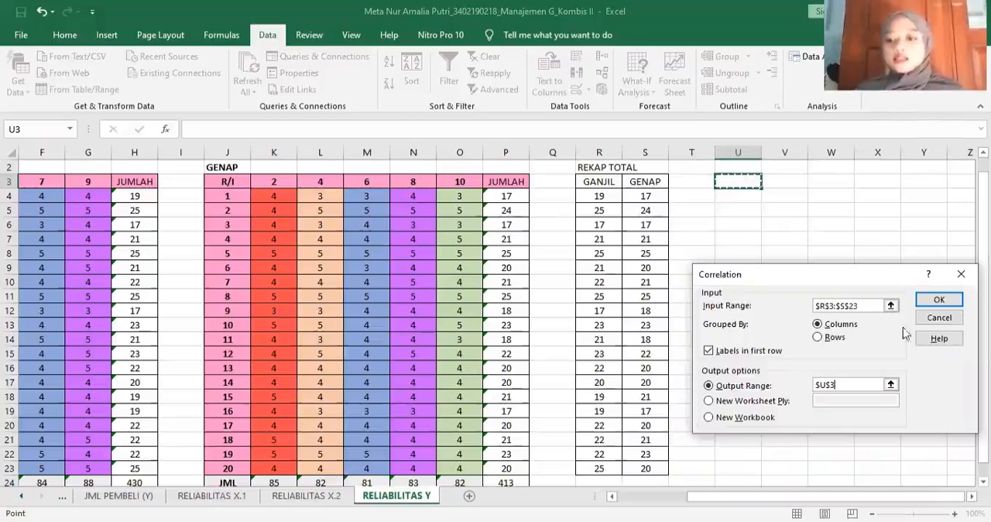
{"action": "left_click", "coordinate": [932, 301]}
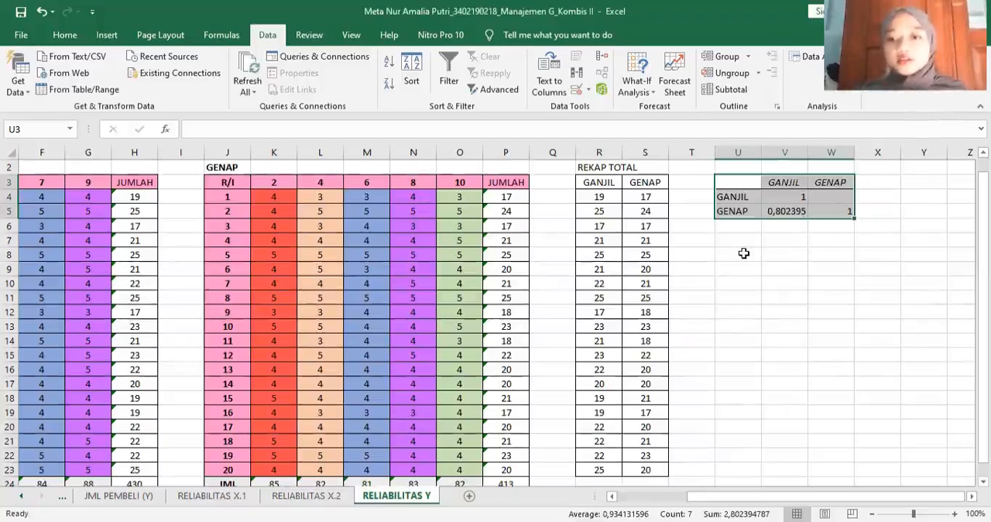
- Copy the reliability conclusion note from the RELIABILITAS X.2 sheet to U8 on the RELIABILITAS Y sheet
{"action": "left_click", "coordinate": [742, 253]}
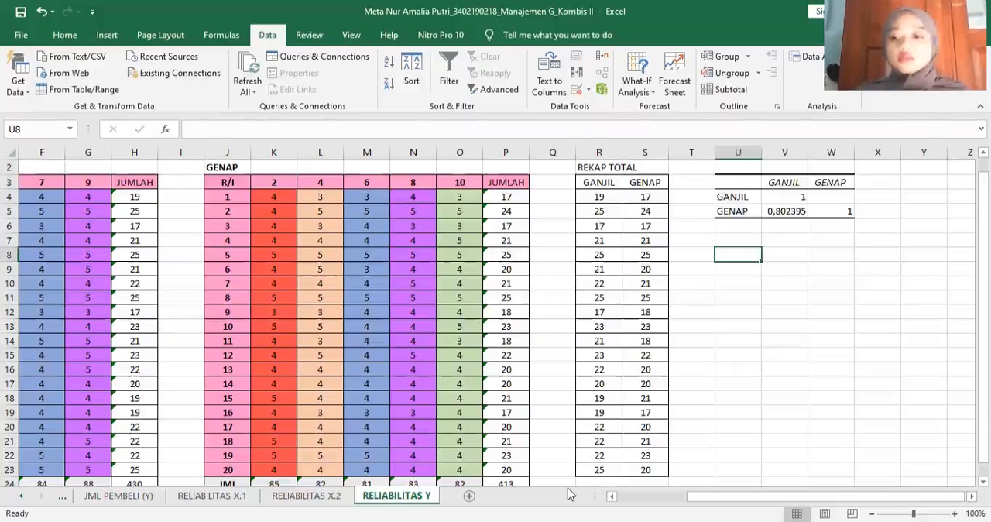
{"action": "key", "text": "ctrl+Page_Up"}
{"action": "key", "text": "ctrl+c"}
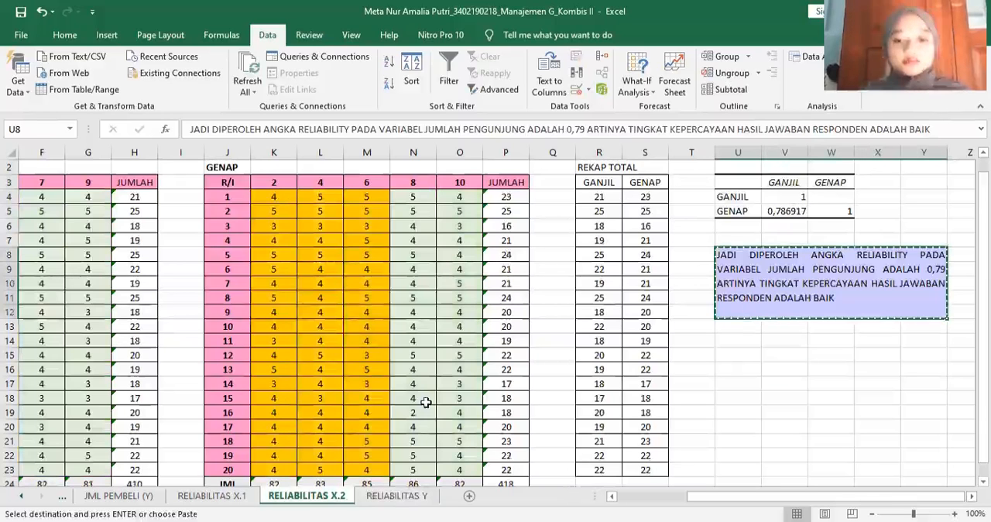
{"action": "key", "text": "ctrl+Page_Down"}
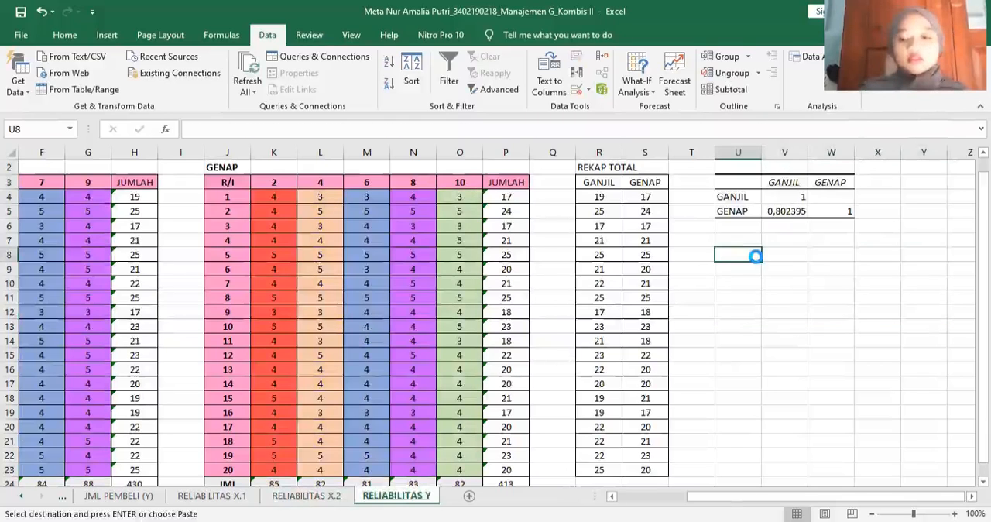
{"action": "key", "text": "ctrl+v"}
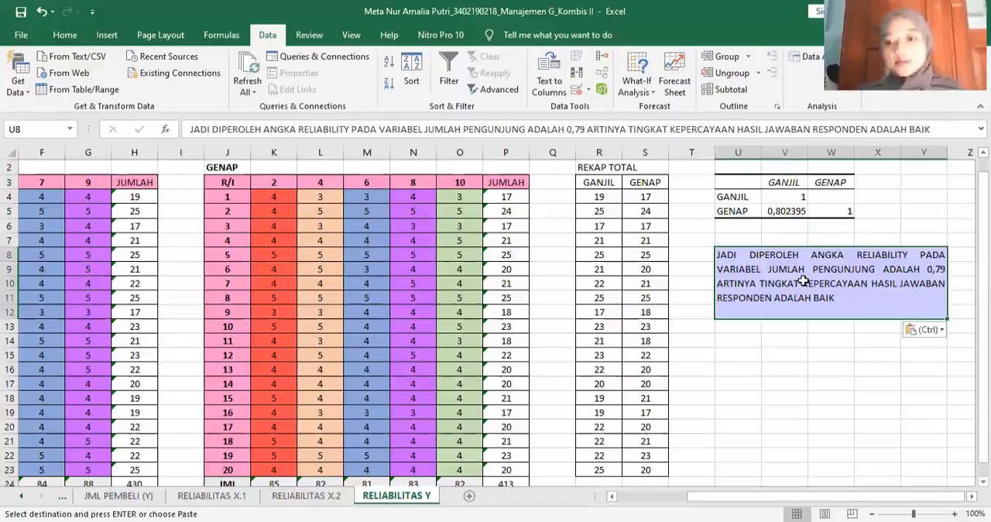
- Replace PENGUNJUNG with PEMBELI in the pasted conclusion note
{"action": "double_click", "coordinate": [862, 268]}
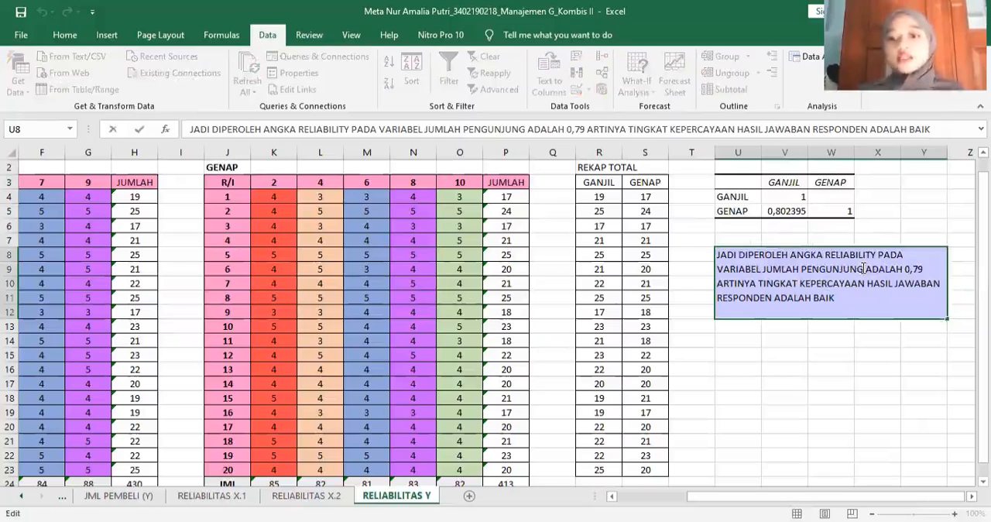
{"action": "key", "text": "BackSpace"}
{"action": "key", "text": "BackSpace"}
{"action": "key", "text": "BackSpace"}
{"action": "key", "text": "BackSpace"}
{"action": "key", "text": "BackSpace"}
{"action": "key", "text": "BackSpace"}
{"action": "key", "text": "BackSpace"}
{"action": "key", "text": "BackSpace"}
{"action": "key", "text": "BackSpace"}
{"action": "key", "text": "BackSpace"}
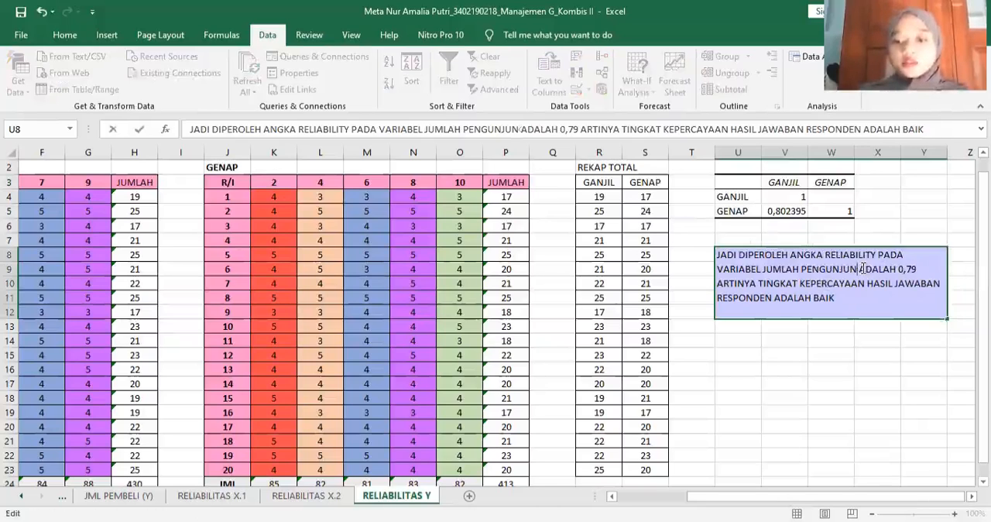
{"action": "type", "text": "PEMBELI"}
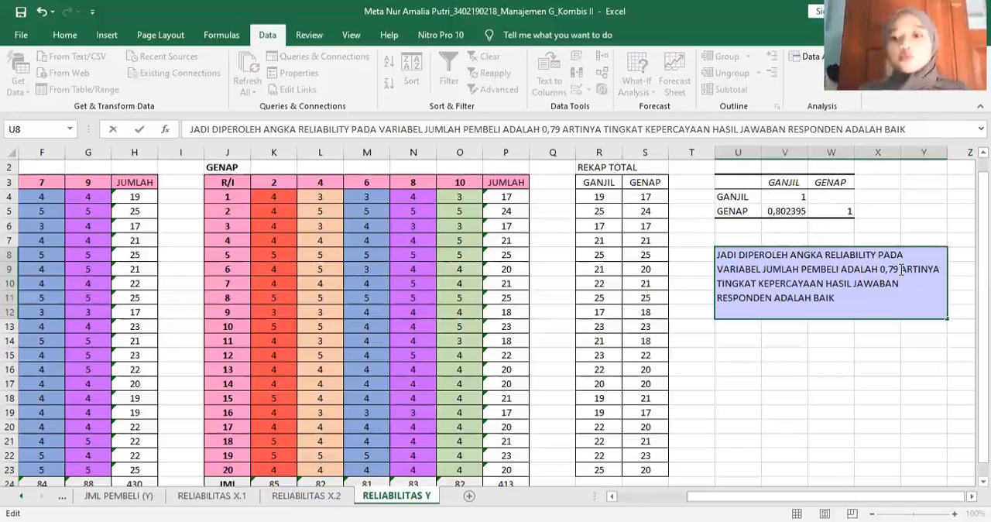
- Set the reliability figure in the conclusion note to 0,80 and finish editing the note
{"action": "left_click", "coordinate": [901, 269]}
{"action": "key", "text": "BackSpace"}
{"action": "key", "text": "BackSpace"}
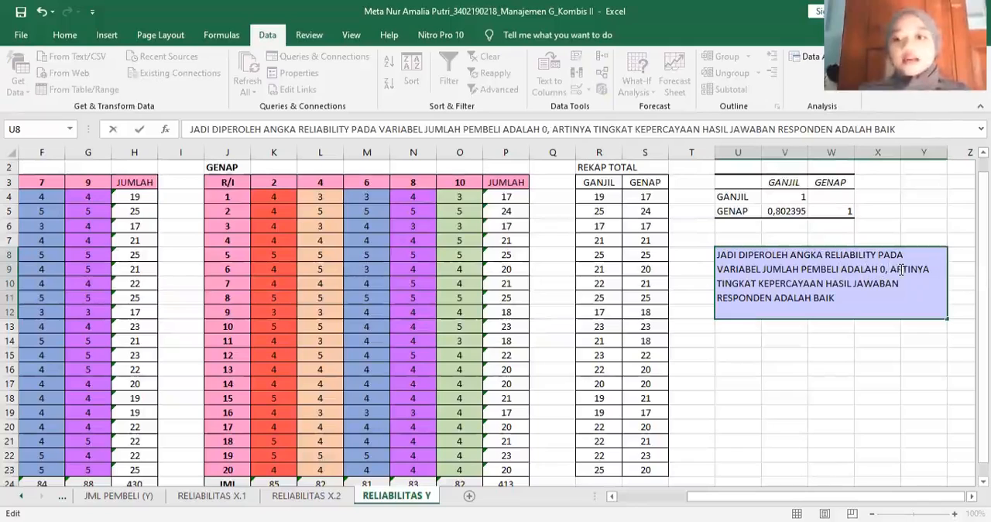
{"action": "type", "text": "80"}
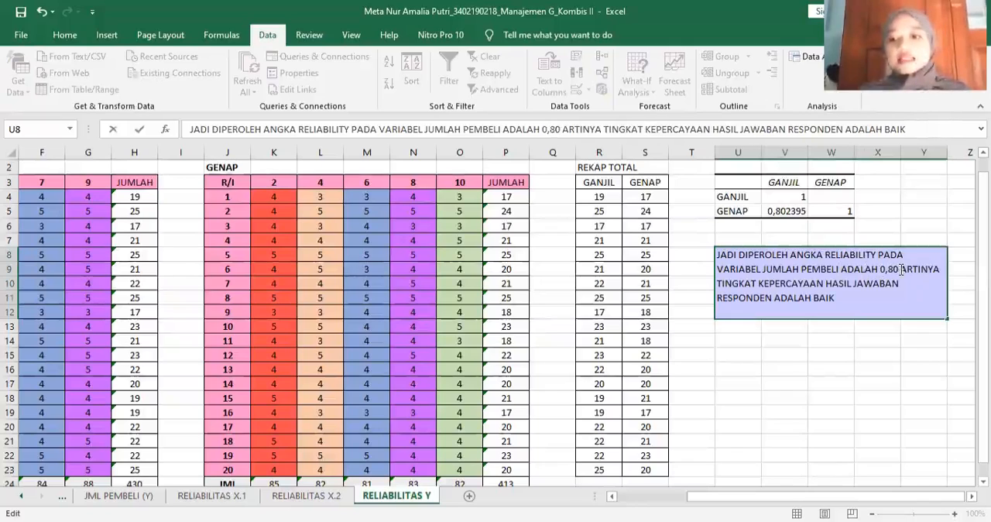
{"action": "left_click", "coordinate": [840, 345]}
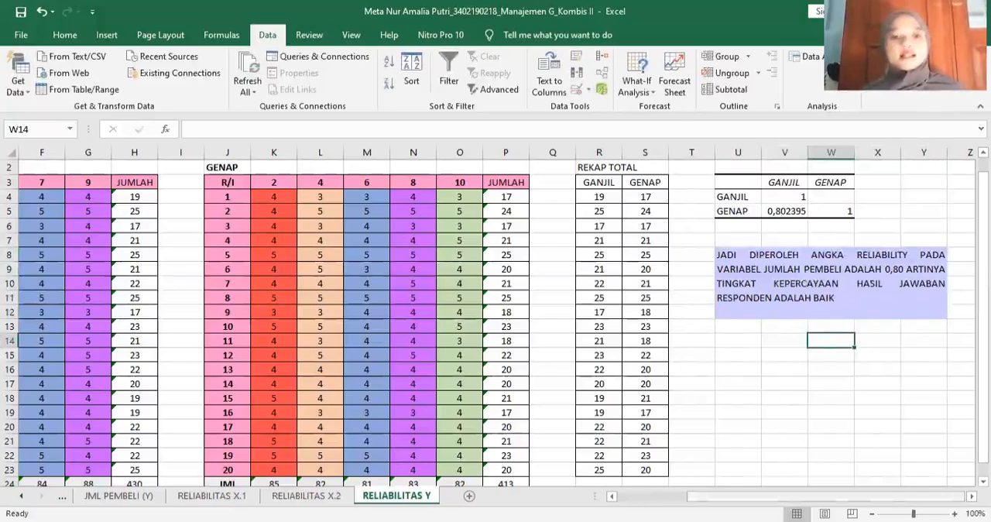
- Review the odd-even totals, correlation tables and conclusion notes on the RELIABILITAS X.1 and RELIABILITAS X.2 sheets
{"action": "left_click_drag", "start_coordinate": [824, 496], "coordinate": [755, 496]}
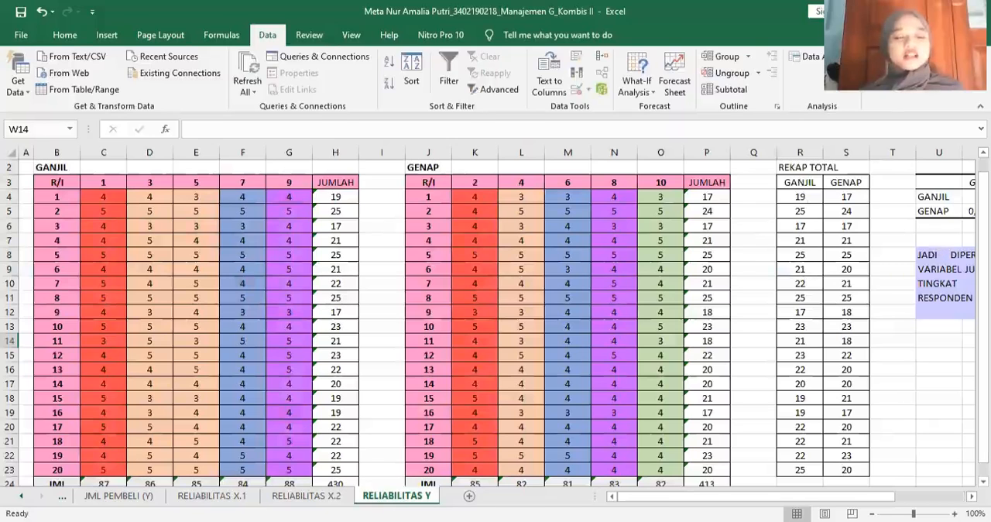
{"action": "scroll", "coordinate": [580, 497], "scroll_direction": "up", "scroll_amount": 1}
{"action": "left_click", "coordinate": [212, 495]}
{"action": "left_click_drag", "start_coordinate": [651, 497], "coordinate": [719, 498]}
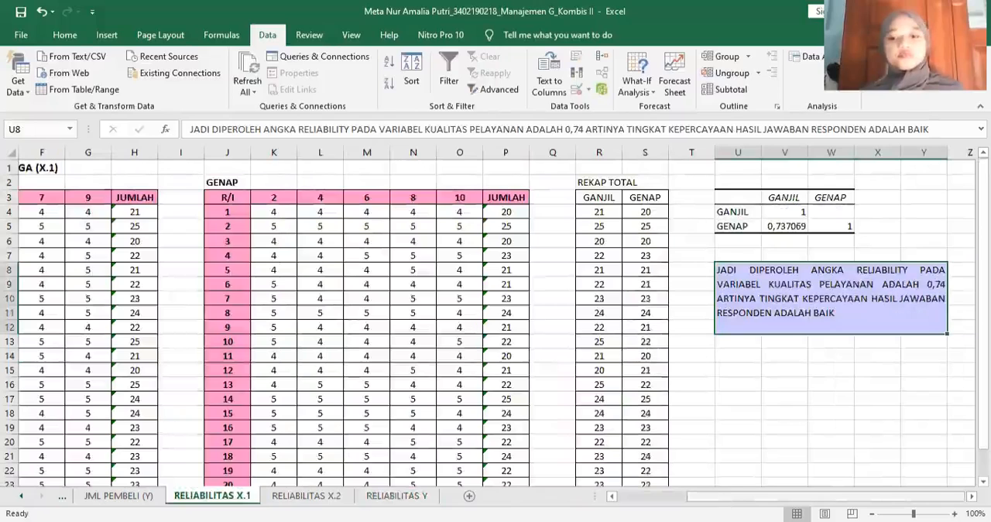
{"action": "left_click", "coordinate": [776, 366]}
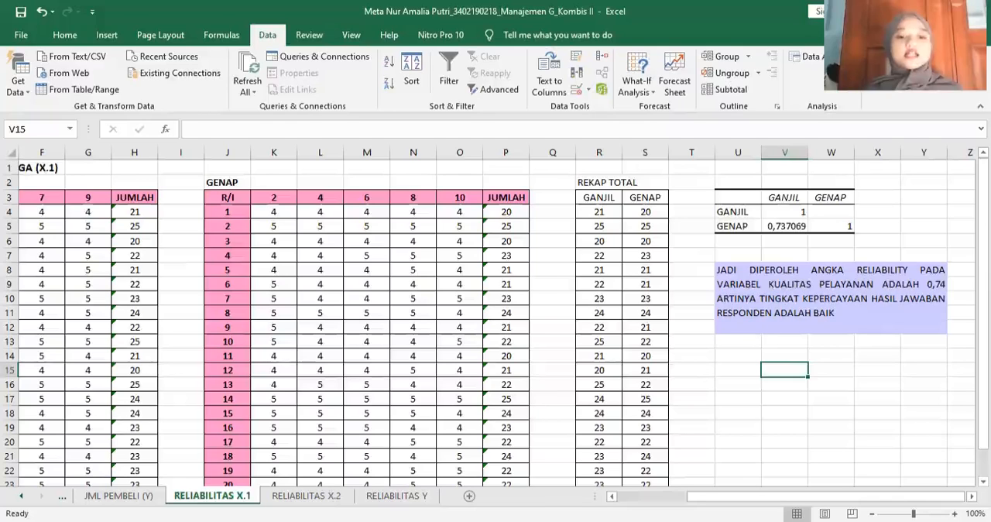
{"action": "left_click", "coordinate": [307, 495]}
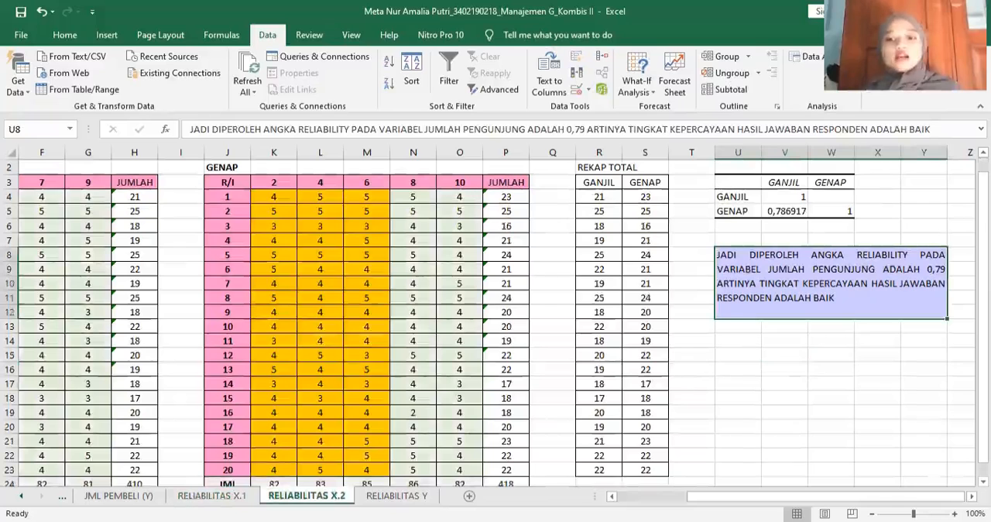
{"action": "scroll", "coordinate": [768, 441], "scroll_direction": "left", "scroll_amount": 3}
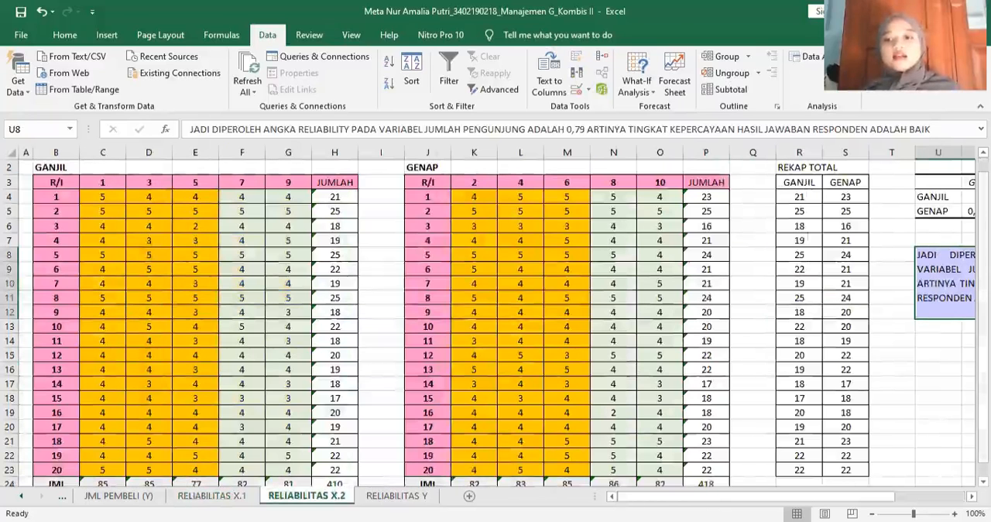
{"action": "scroll", "coordinate": [487, 316], "scroll_direction": "right", "scroll_amount": 3}
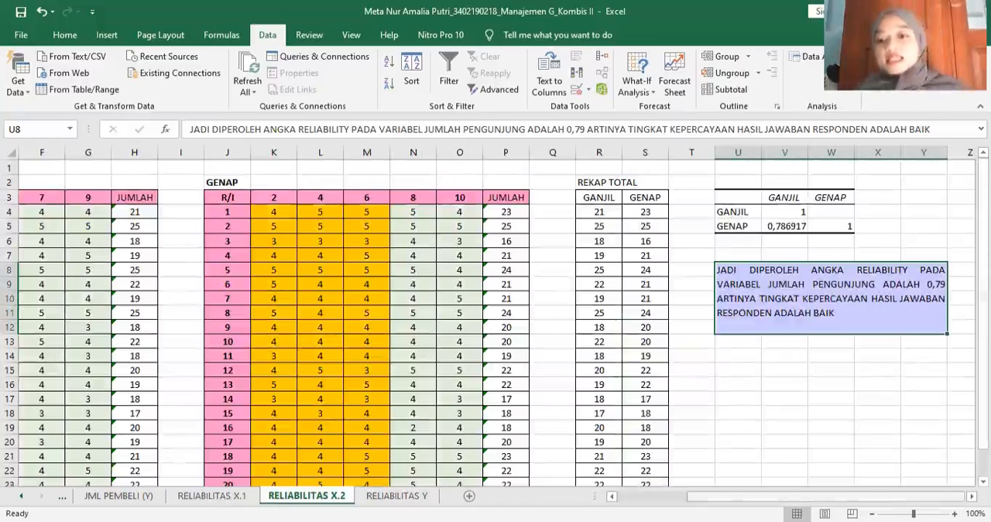
{"action": "left_click", "coordinate": [789, 465]}
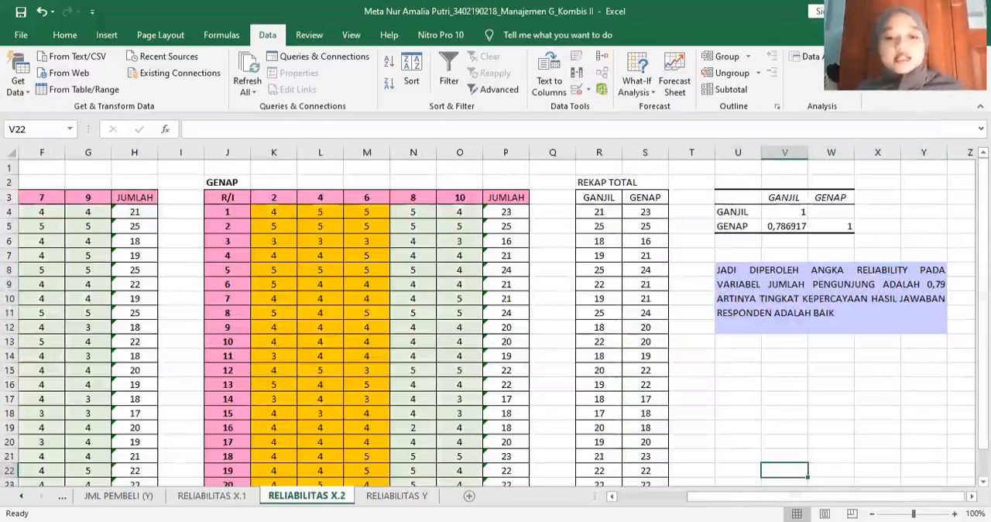
- Examine the JUMLAH PEMBELI tables, correlation and conclusion on RELIABILITAS Y, comparing them with the item tables on RELIABILITAS X.1
{"action": "left_click", "coordinate": [396, 494]}
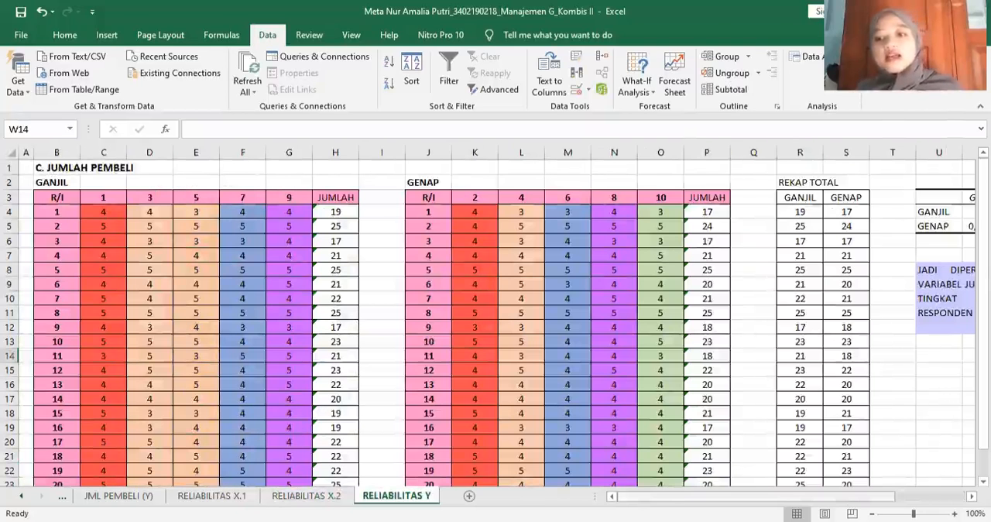
{"action": "left_click_drag", "start_coordinate": [756, 496], "coordinate": [825, 496]}
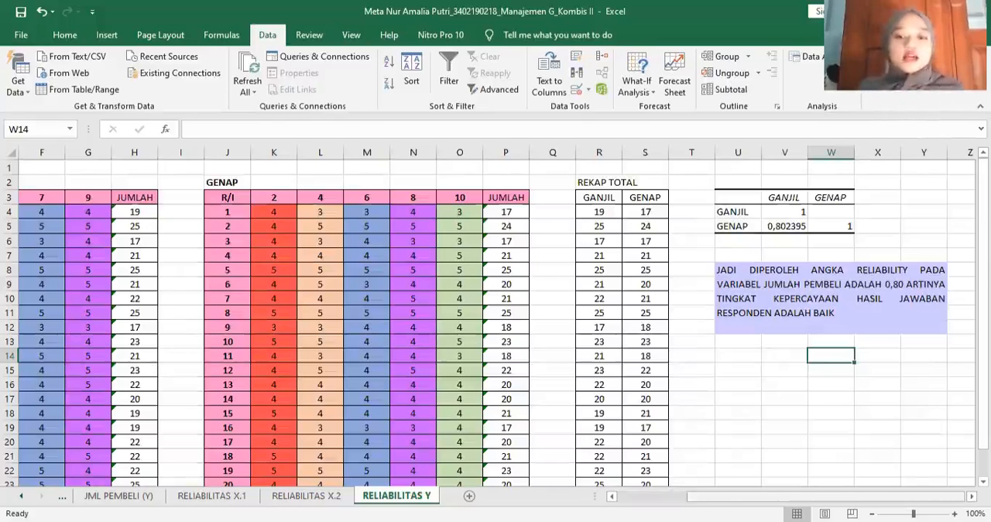
{"action": "scroll", "coordinate": [495, 317], "scroll_direction": "left", "scroll_amount": 3}
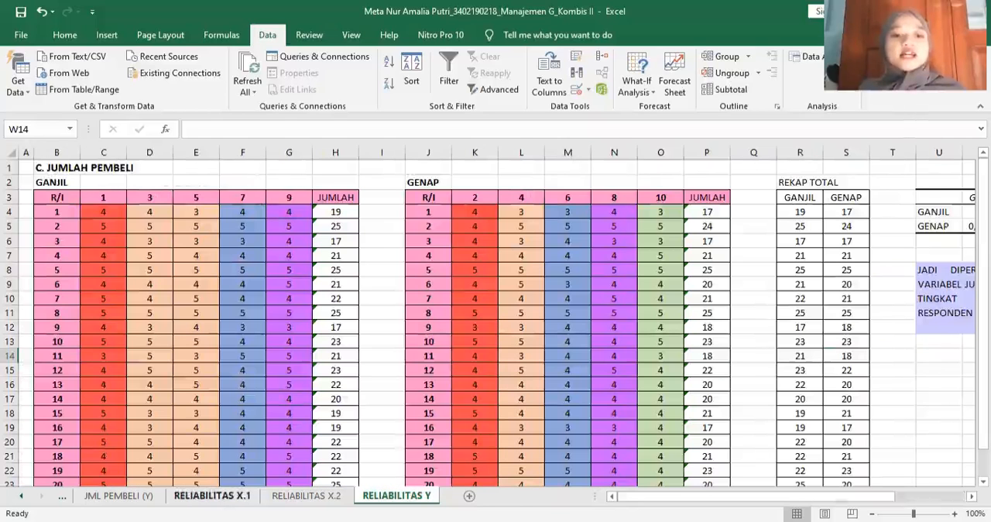
{"action": "left_click", "coordinate": [212, 495]}
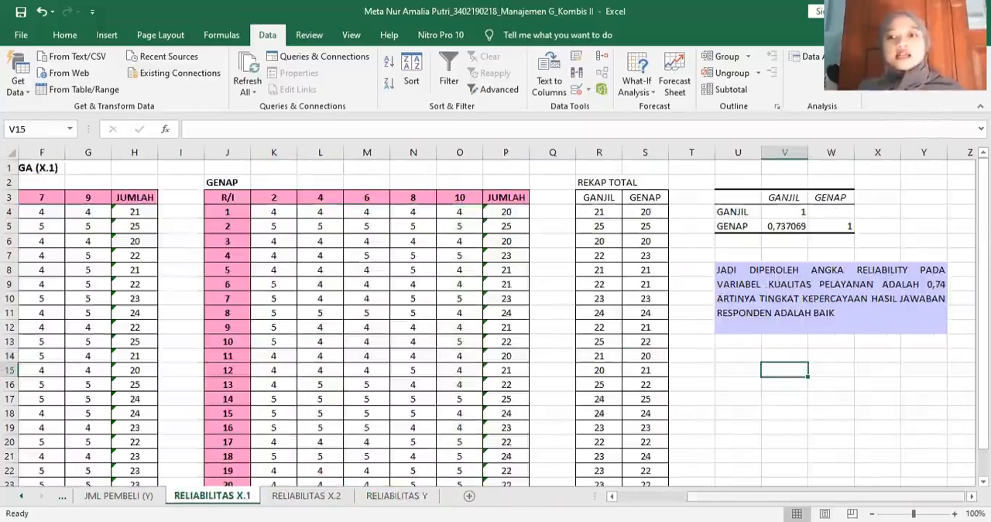
{"action": "scroll", "coordinate": [496, 317], "scroll_direction": "left", "scroll_amount": 3}
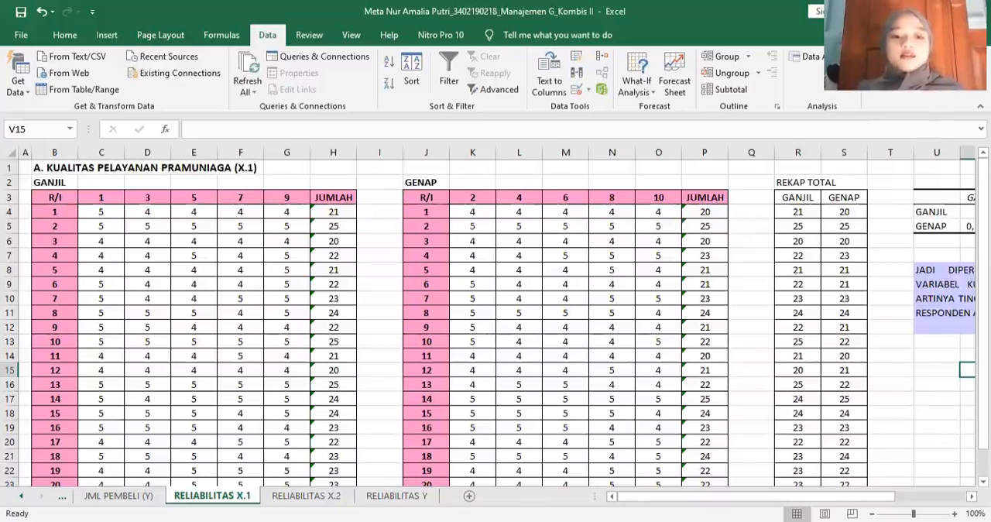
{"action": "left_click", "coordinate": [397, 494]}
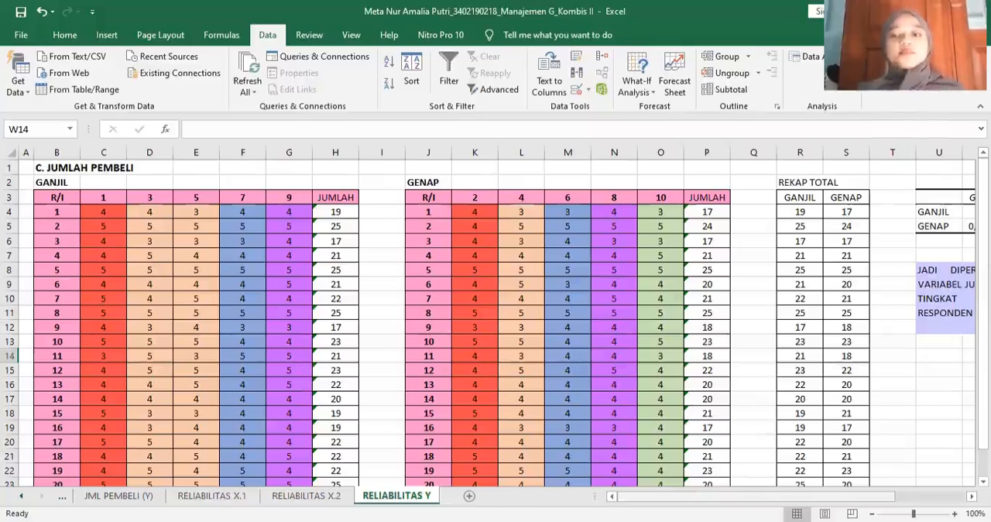
{"action": "scroll", "coordinate": [495, 315], "scroll_direction": "right", "scroll_amount": 3}
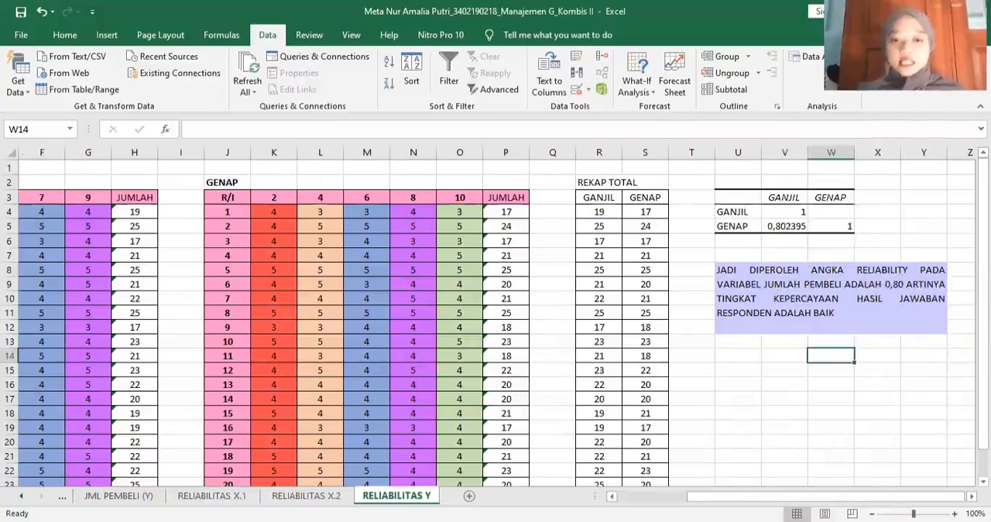